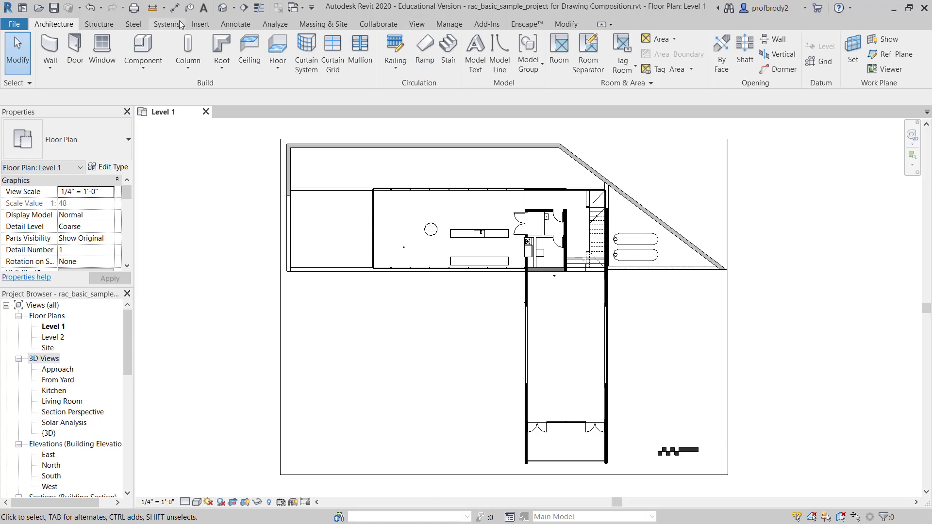
Create a camera view on Level 1 from the dining end of the house toward the kitchen and rename it "1 Standard Revit View".
click(234, 8)
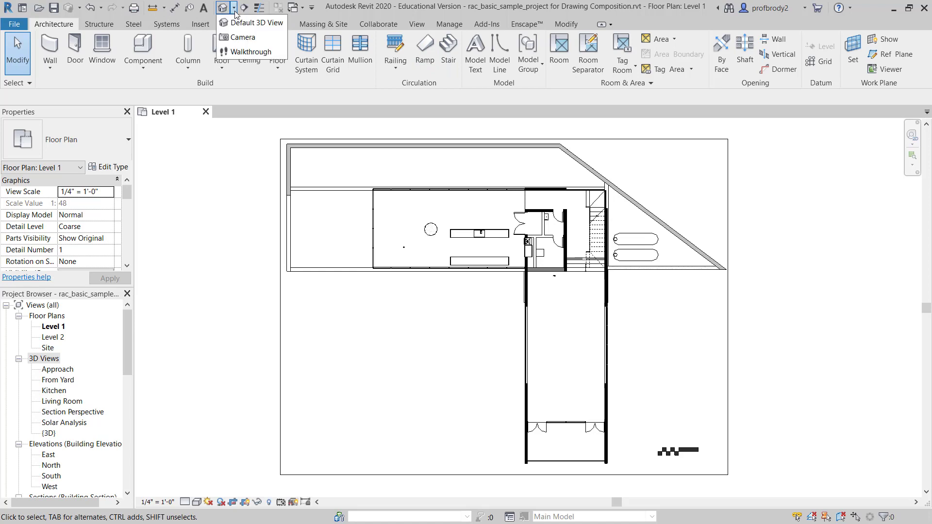
click(243, 37)
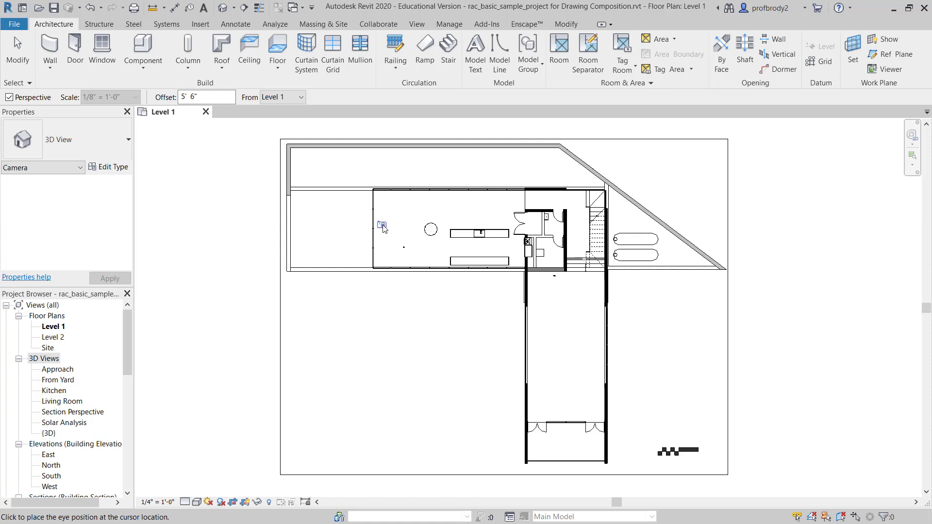
click(383, 228)
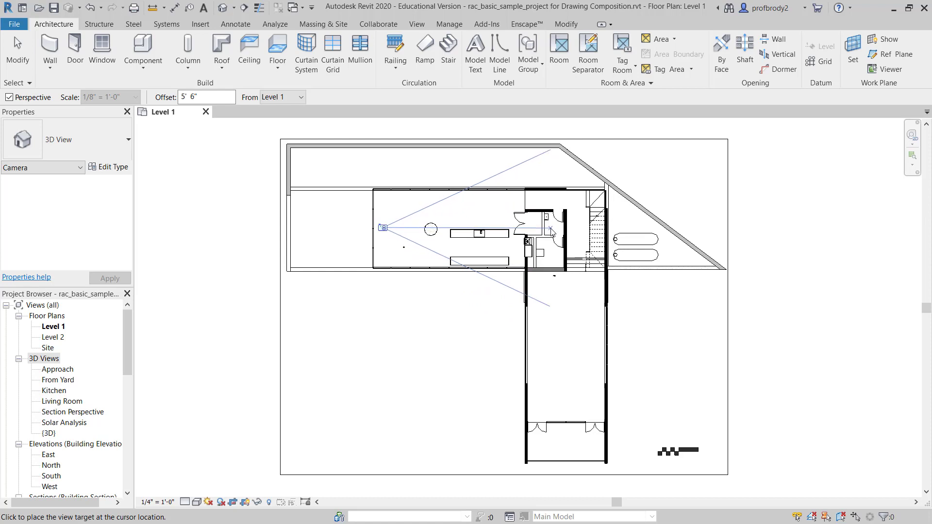
click(534, 279)
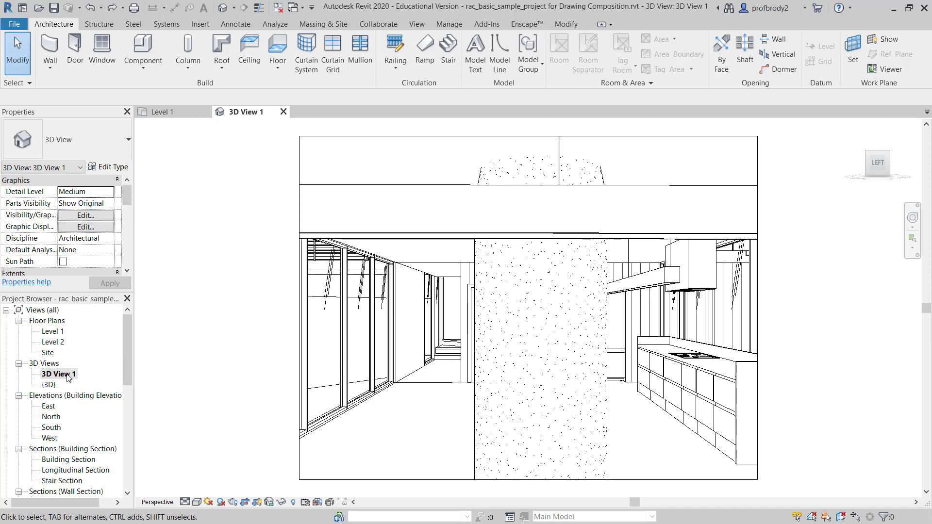
right_click(68, 378)
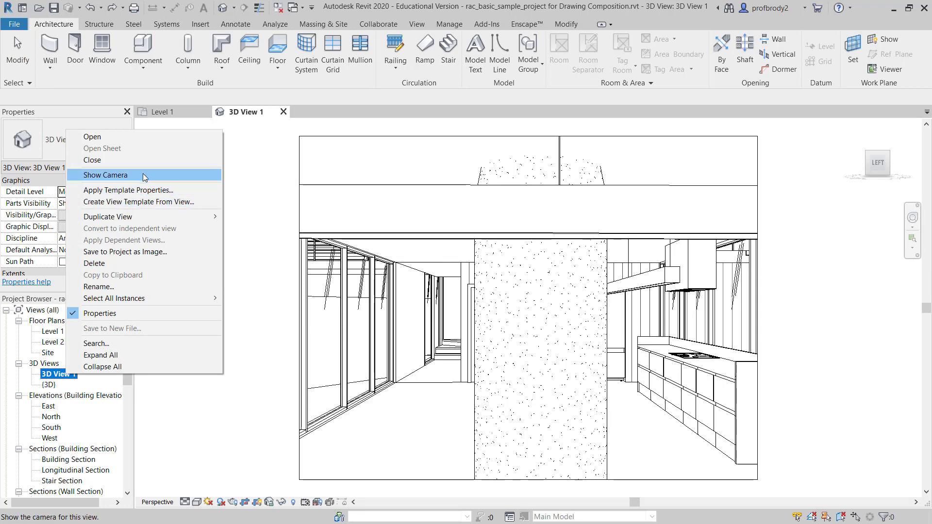
click(98, 287)
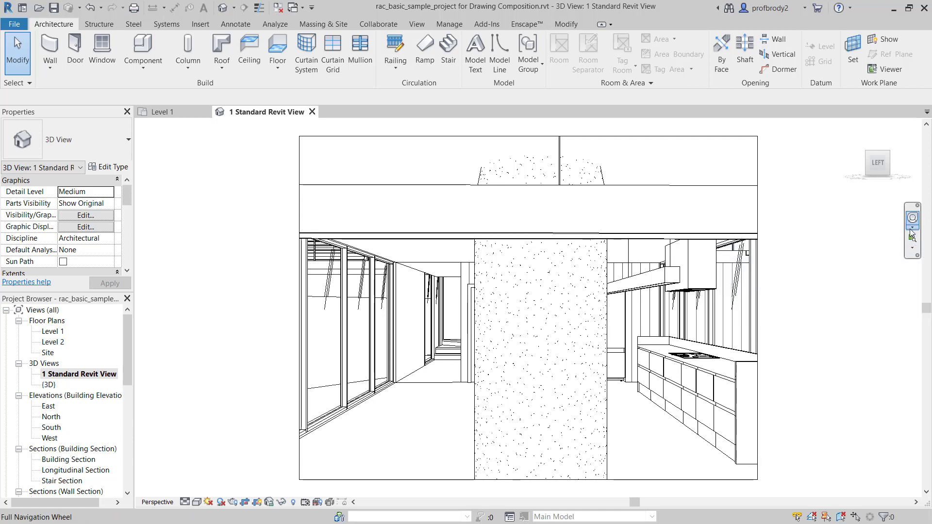
Reposition and turn the camera with the Full Navigation Wheel to frame the dining table, the kitchen and the glazed wall.
click(911, 228)
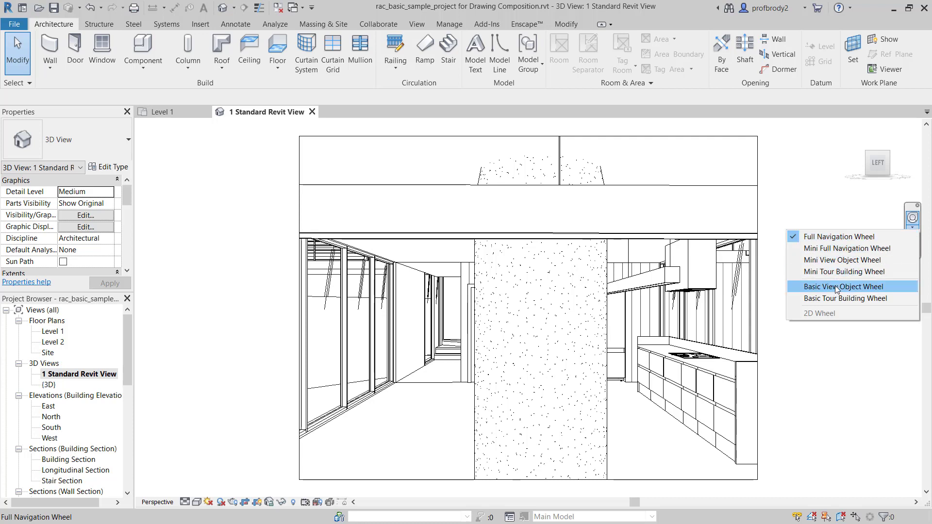
click(840, 237)
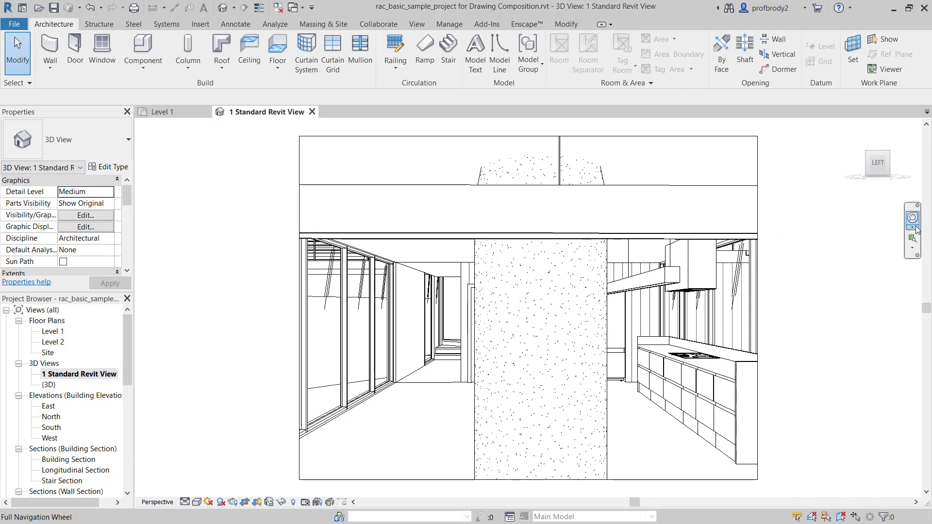
click(913, 219)
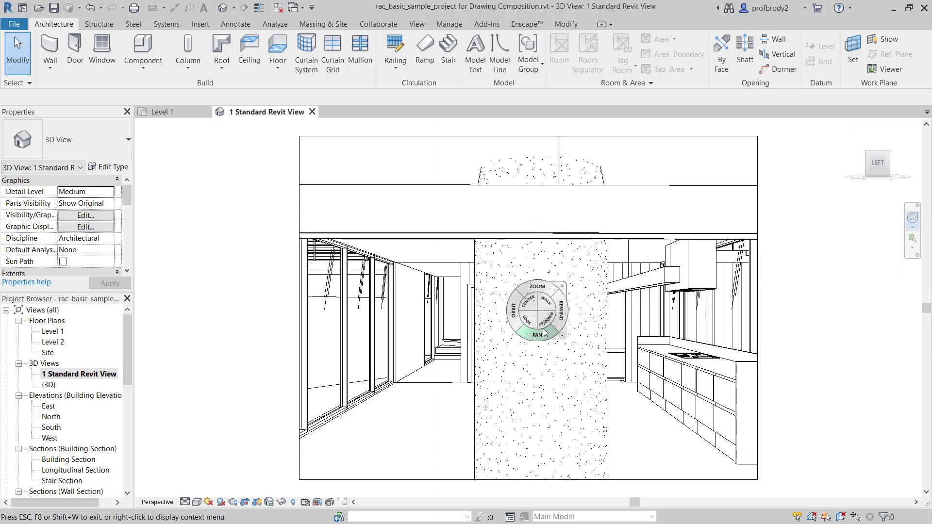
click(544, 307)
drag(530, 430, 531, 433)
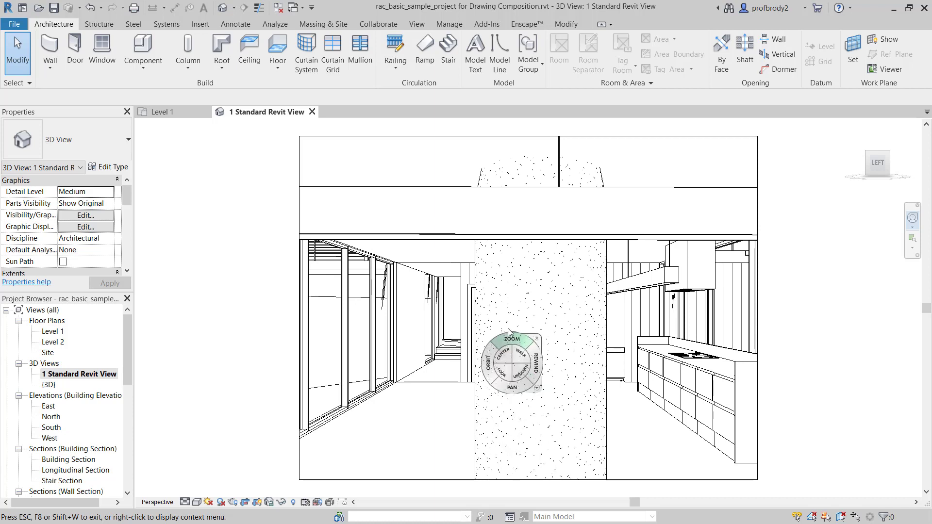
drag(518, 348, 538, 448)
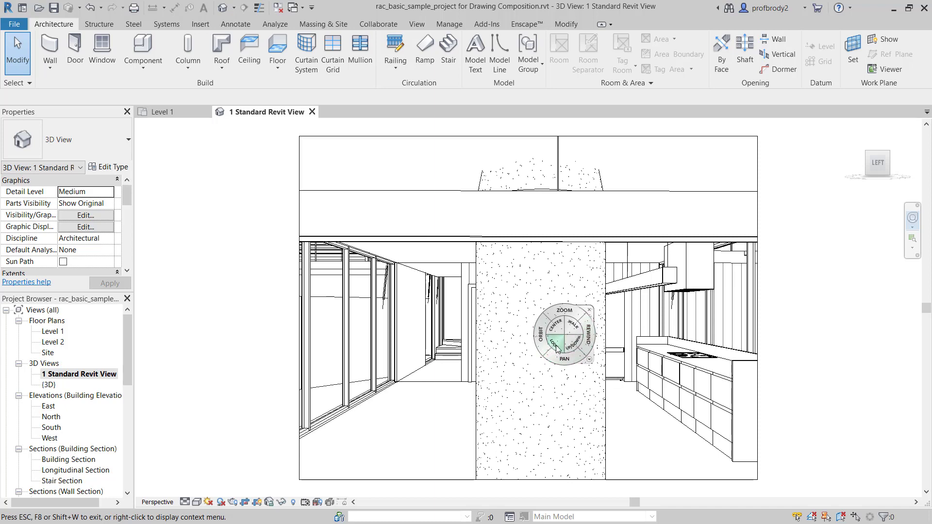
mouse_move(557, 349)
mouse_down()
mouse_move(694, 341)
mouse_move(710, 352)
mouse_up()
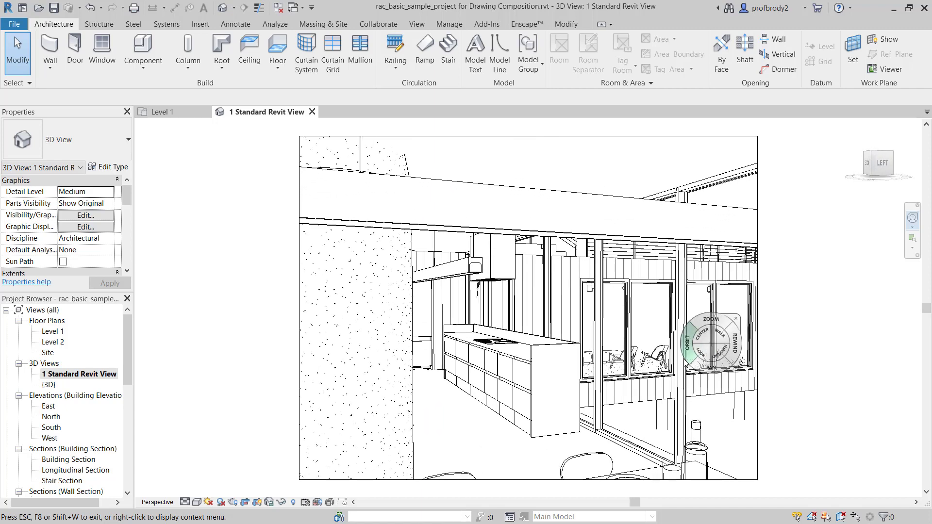
drag(604, 333, 610, 371)
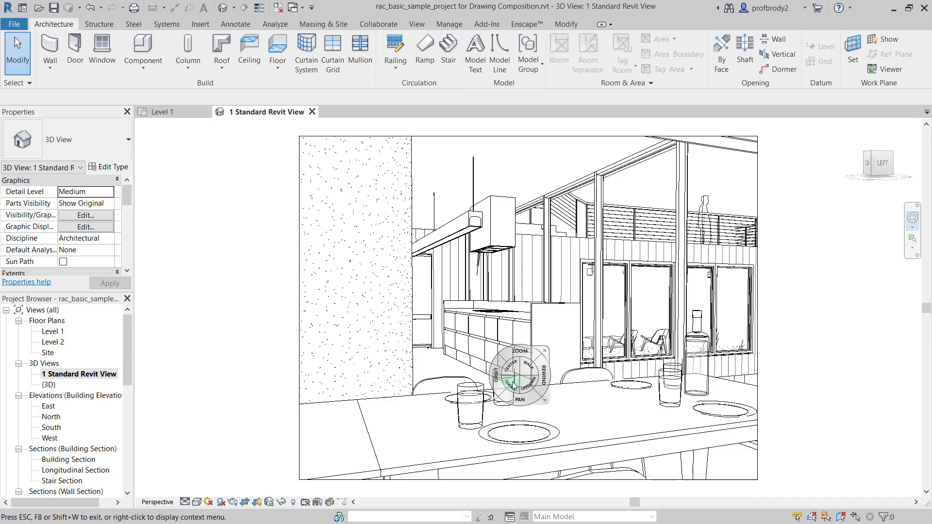
drag(513, 384, 388, 388)
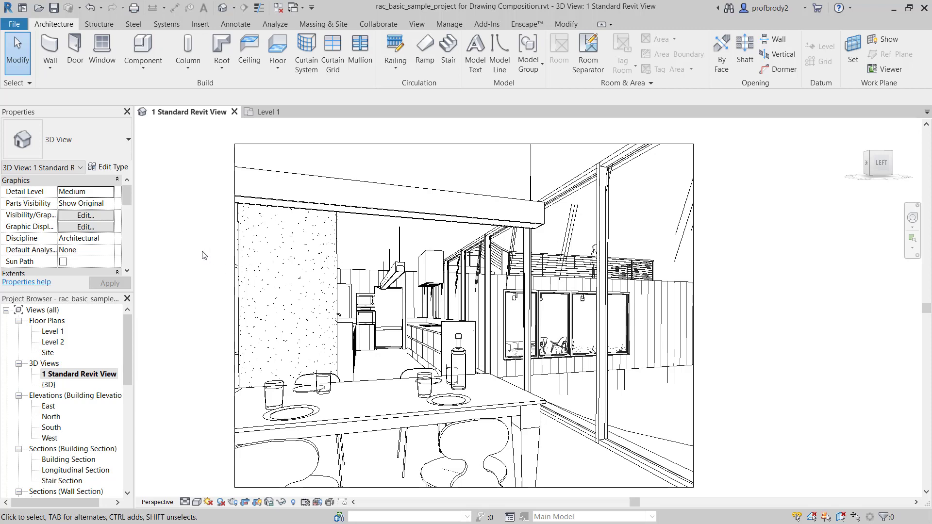
Tile the camera view beside the Level 1 plan and fit the whole perspective frame in its window.
key(w)
key(t)
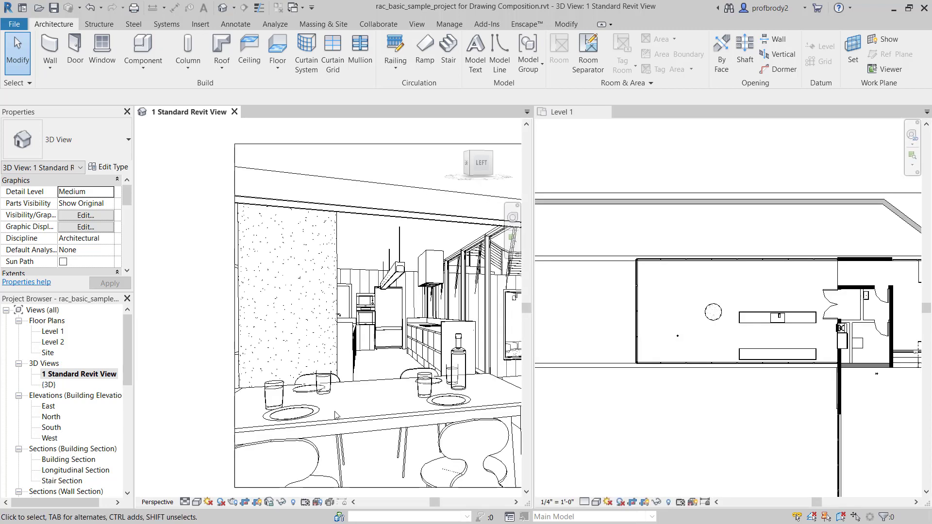
middle_drag(402, 413, 264, 366)
scroll(263, 366, down, 1)
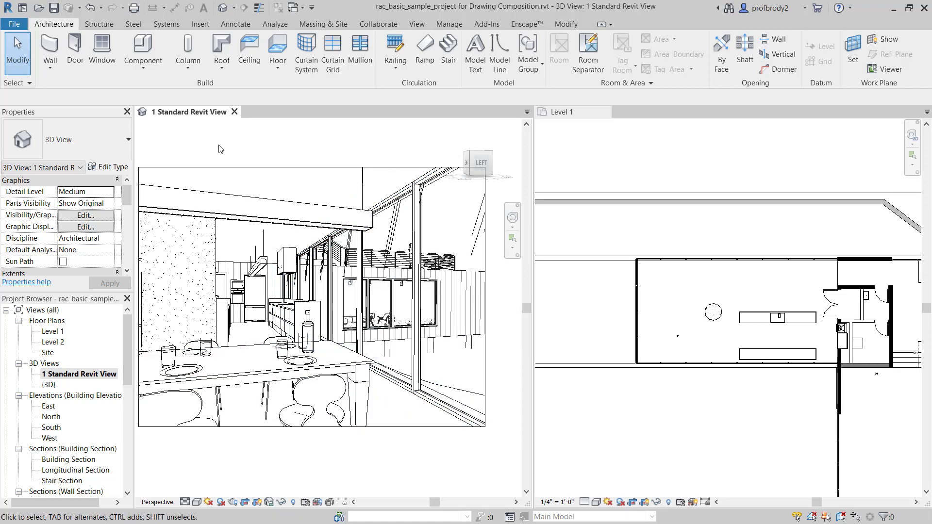
Select the camera and, in the Level 1 plan, shift its eye point slightly southwest and its target slightly north.
click(225, 168)
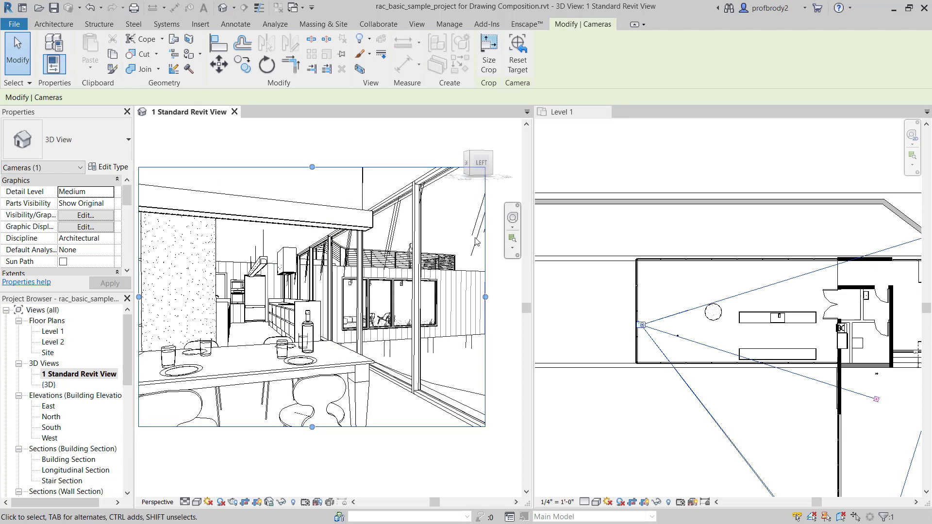
click(643, 327)
drag(643, 332, 641, 340)
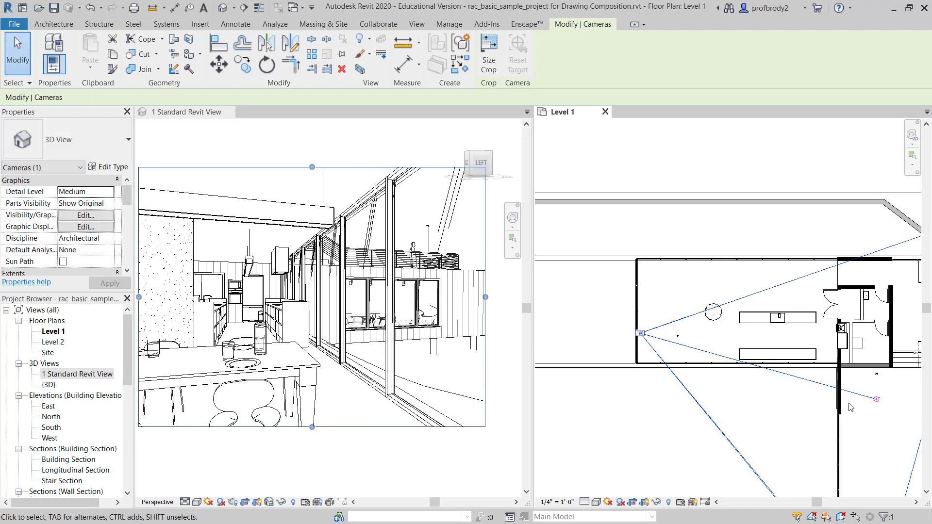
drag(876, 399, 879, 386)
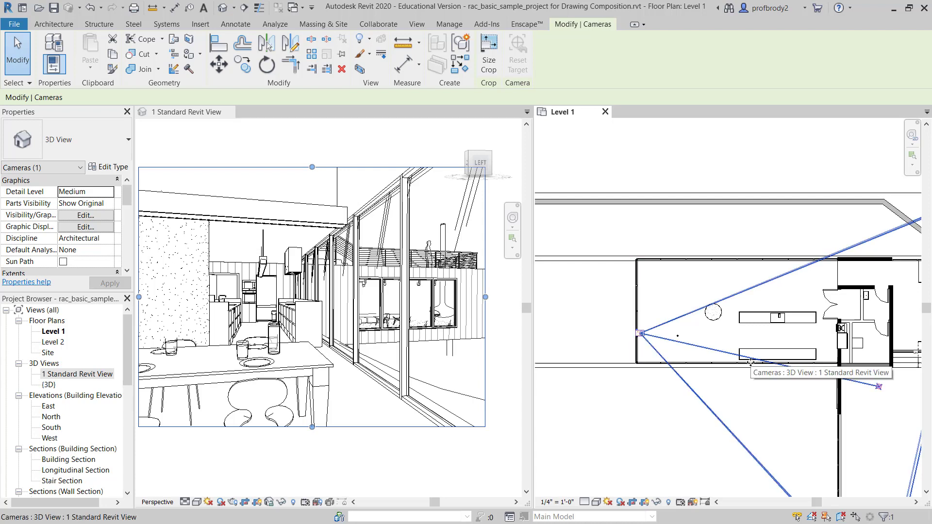
drag(641, 336, 639, 340)
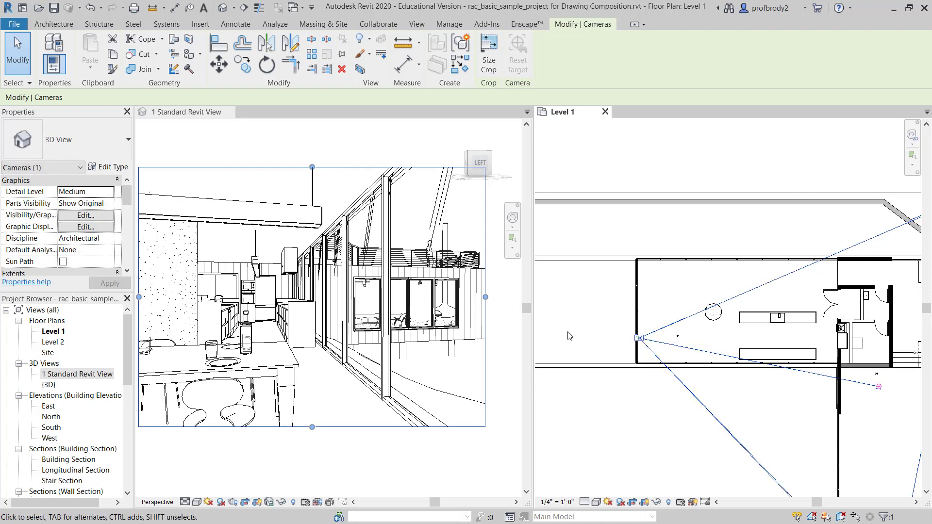
click(587, 336)
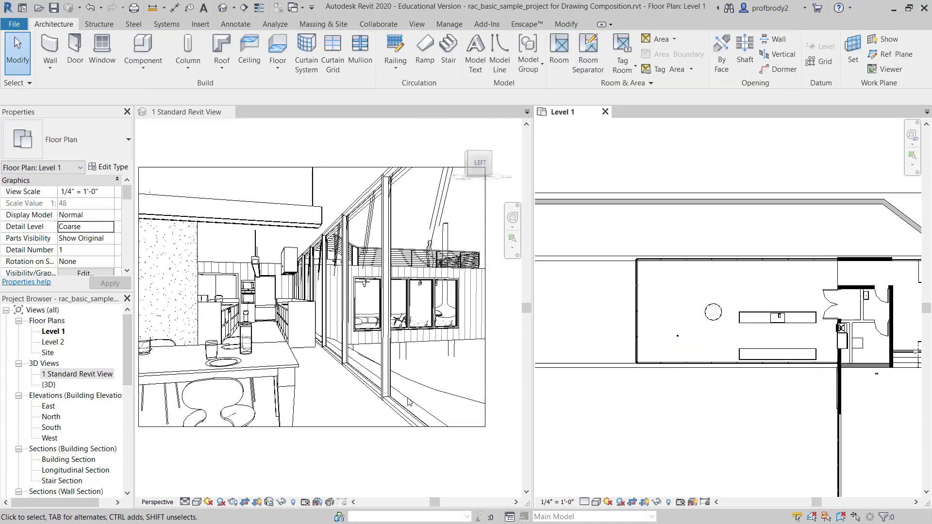
Show the camera of 1 Standard Revit View and adjust its focal length to take in a wider part of the room.
right_click(67, 377)
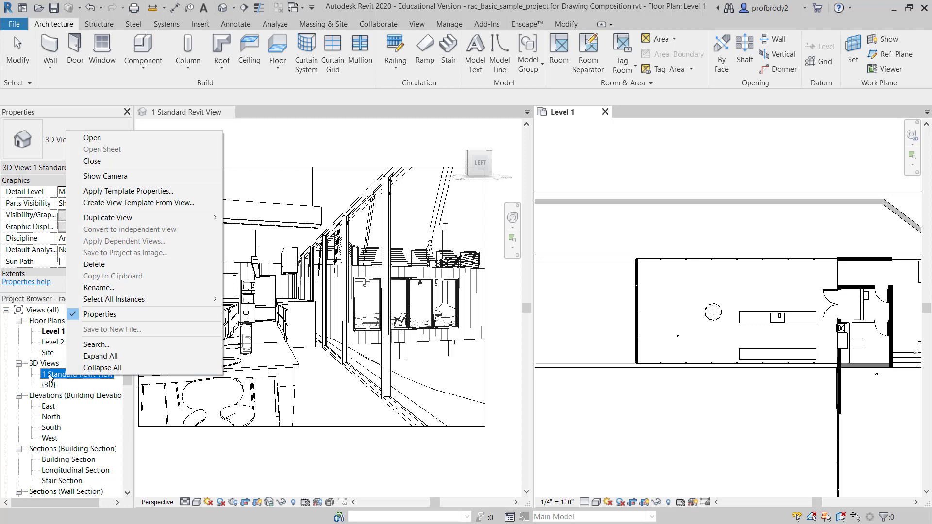
click(117, 180)
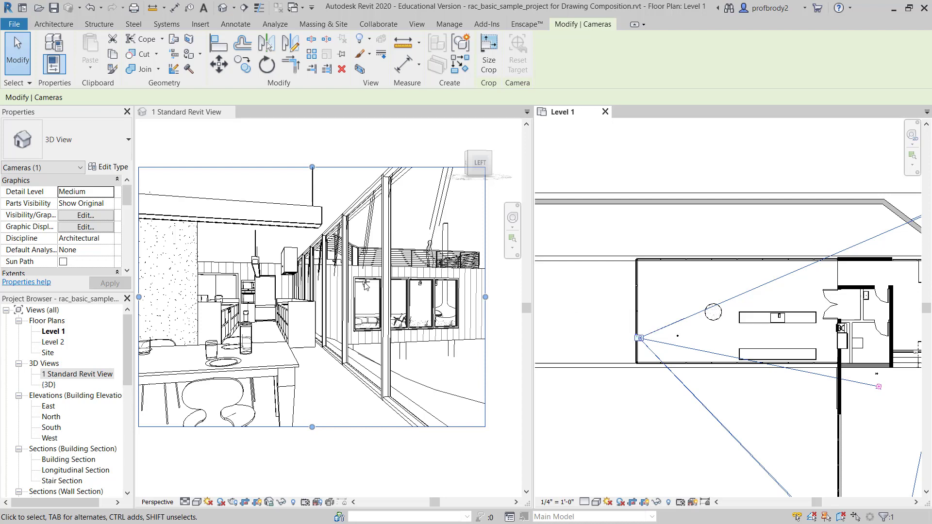
click(512, 218)
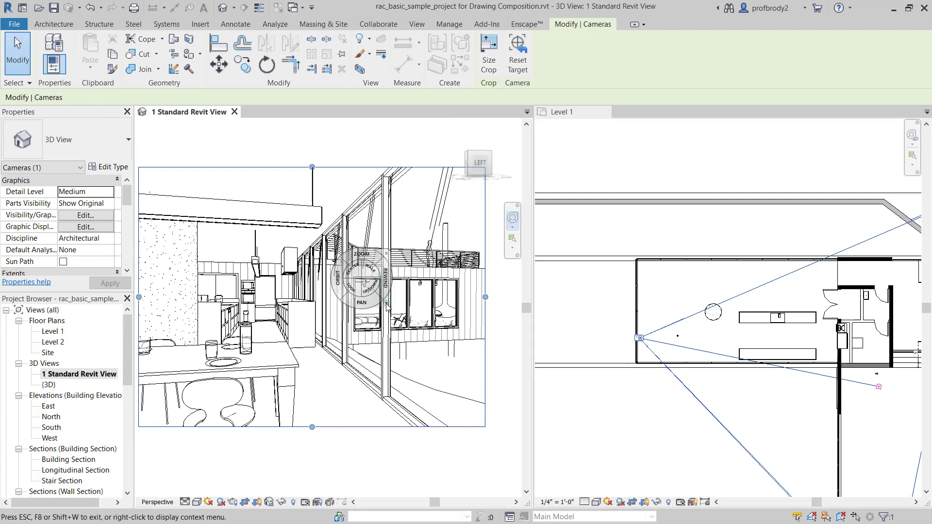
click(387, 306)
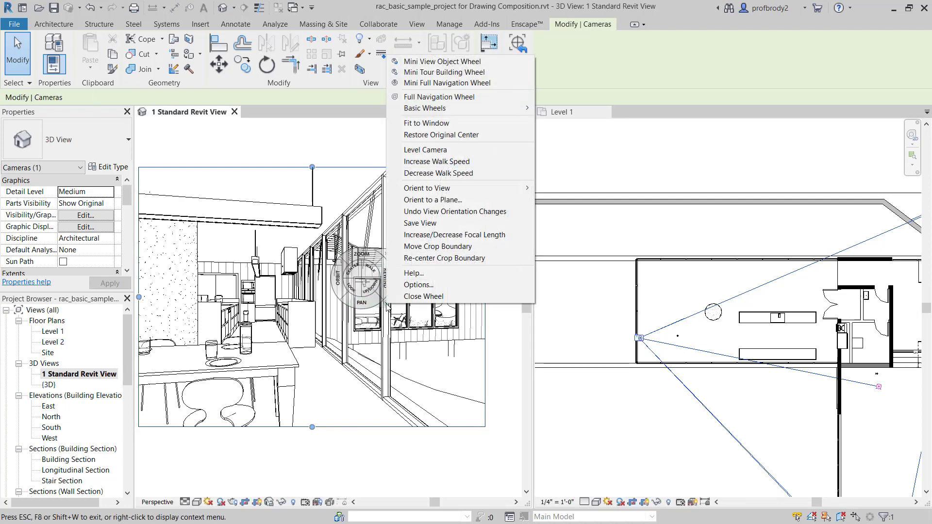
click(447, 235)
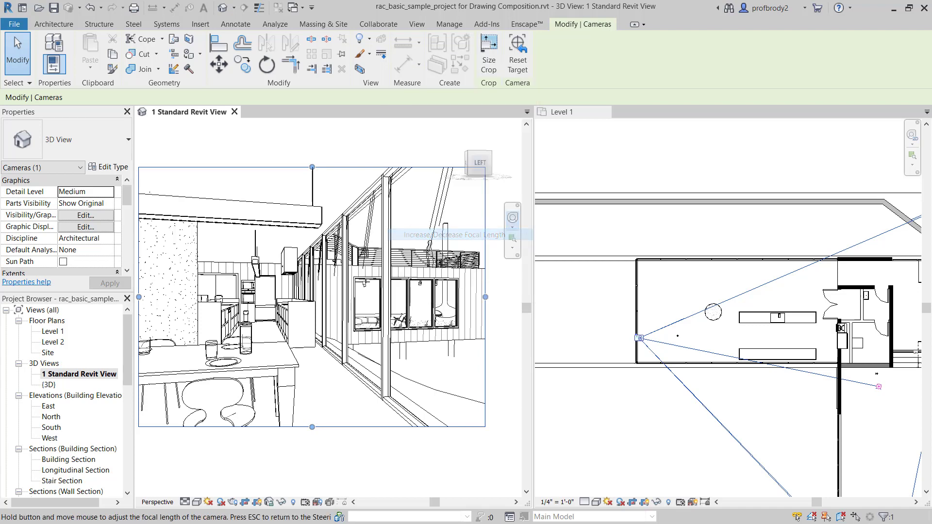
drag(347, 273, 370, 319)
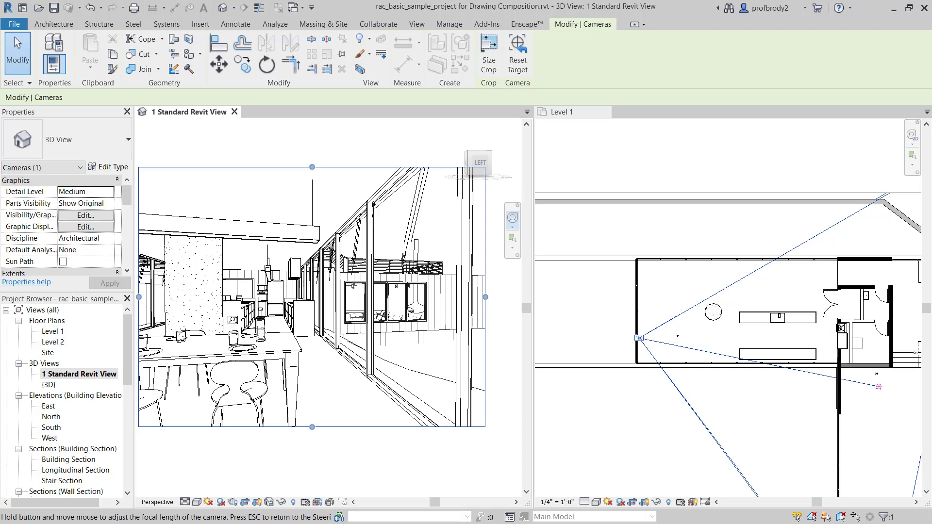
drag(247, 299, 255, 298)
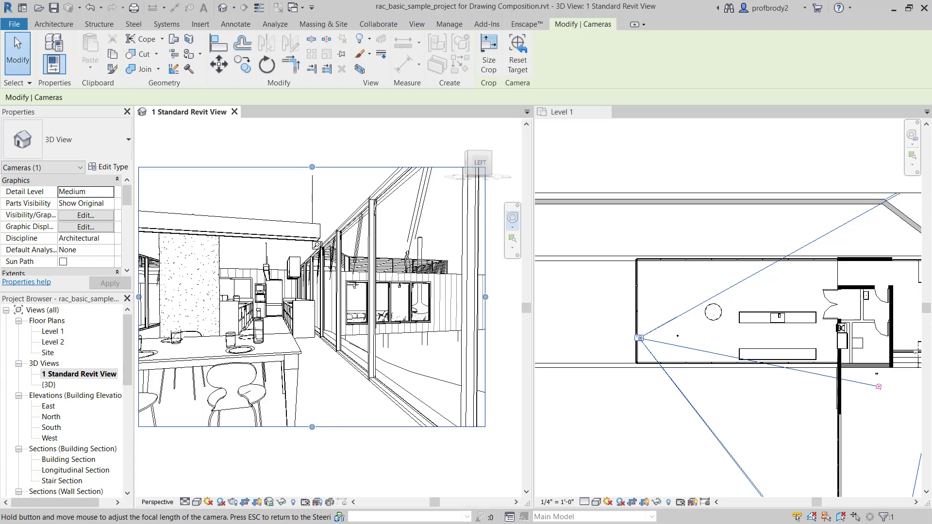
key(Escape)
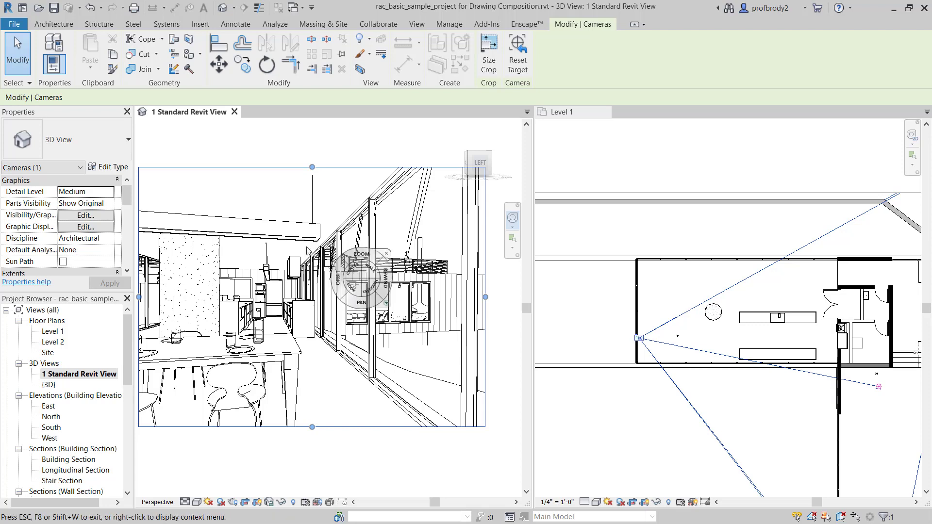
Walk the camera slightly forward toward the kitchen, close the navigation wheel and return the open views to a tabbed layout.
drag(288, 257, 289, 257)
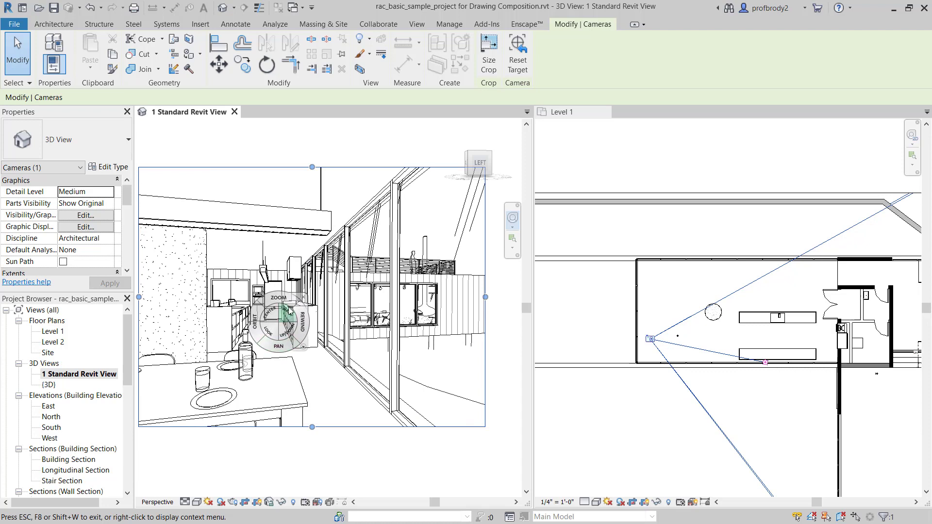
click(305, 295)
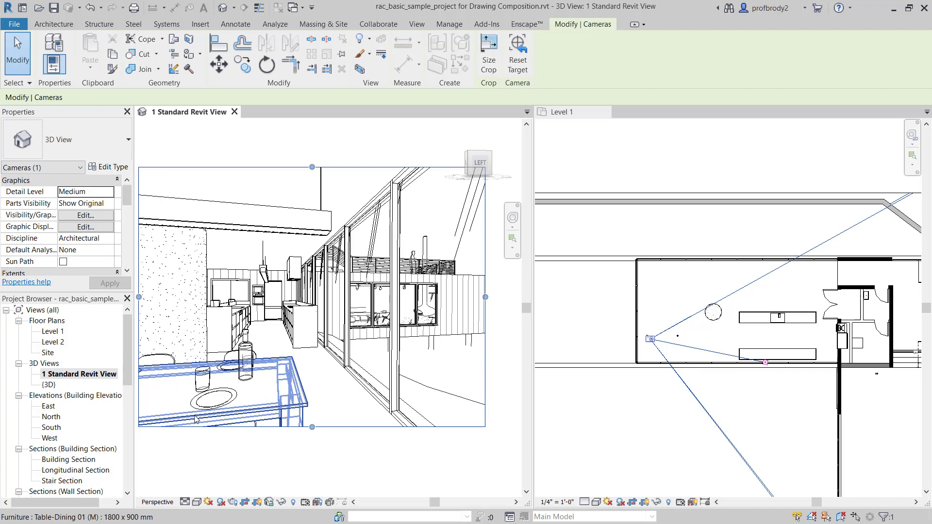
key(t)
key(w)
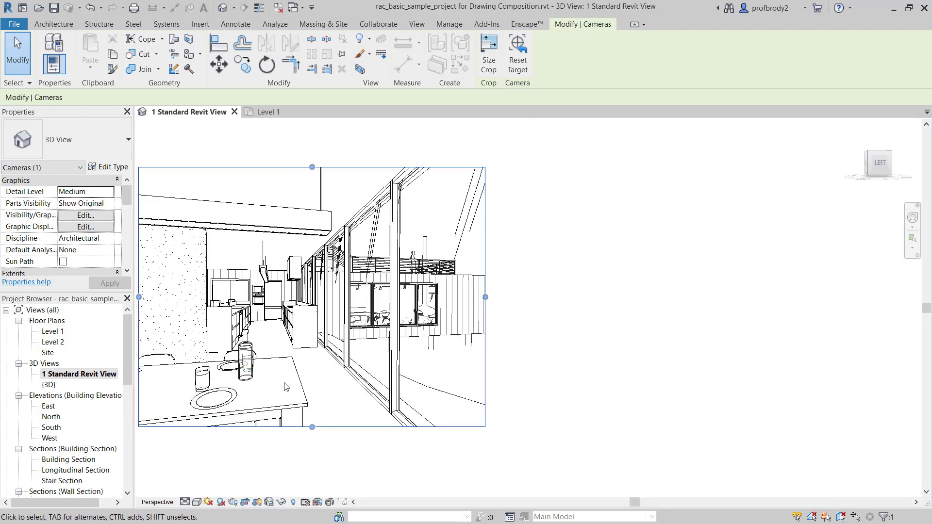
scroll(285, 387, up, 5)
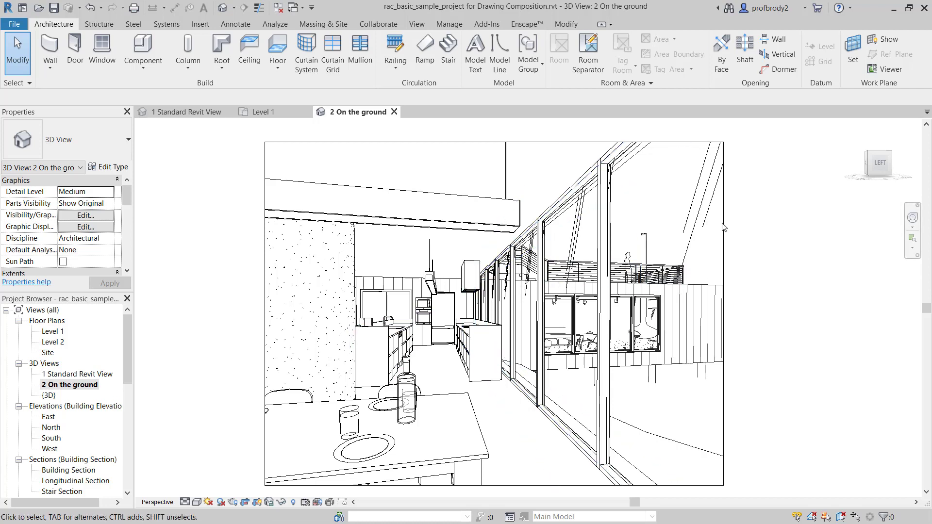
Lower the camera of 2 On the ground to near floor level and turn it slightly toward the underside of the dining chairs.
click(913, 218)
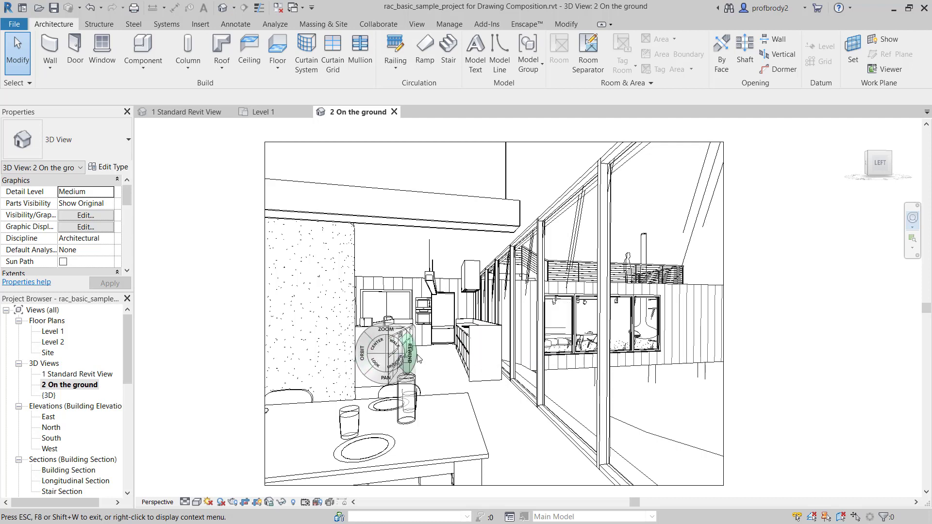
drag(424, 364, 436, 425)
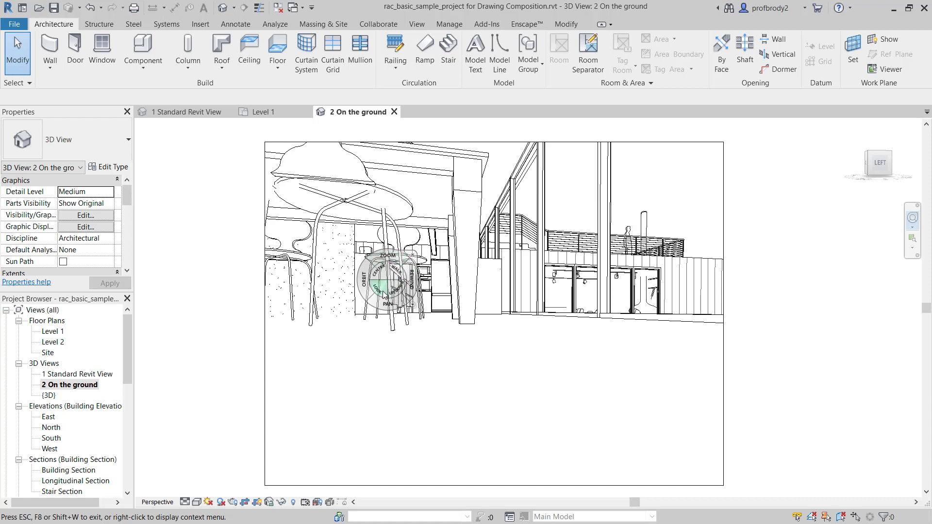
drag(381, 291, 365, 280)
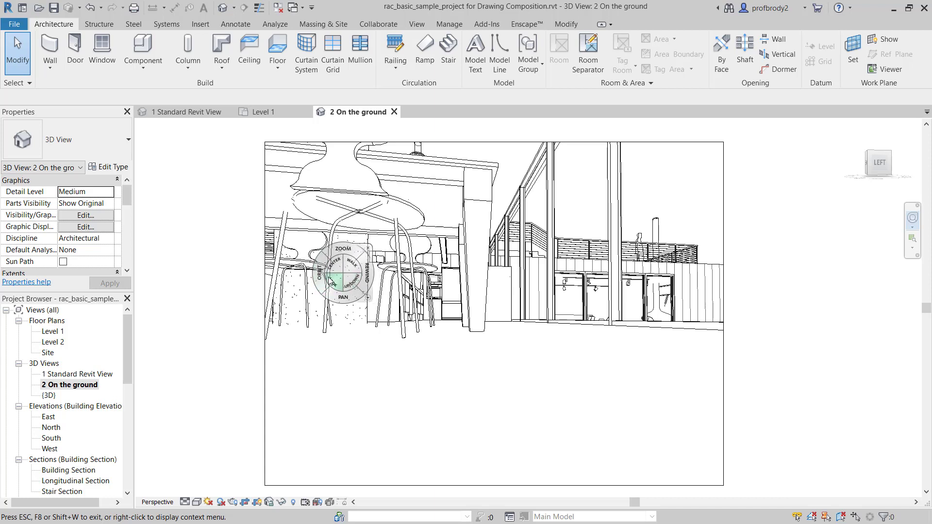
Walk the ground-level camera forward past the dining chairs to the kitchen counters and adjust its viewing direction.
click(342, 251)
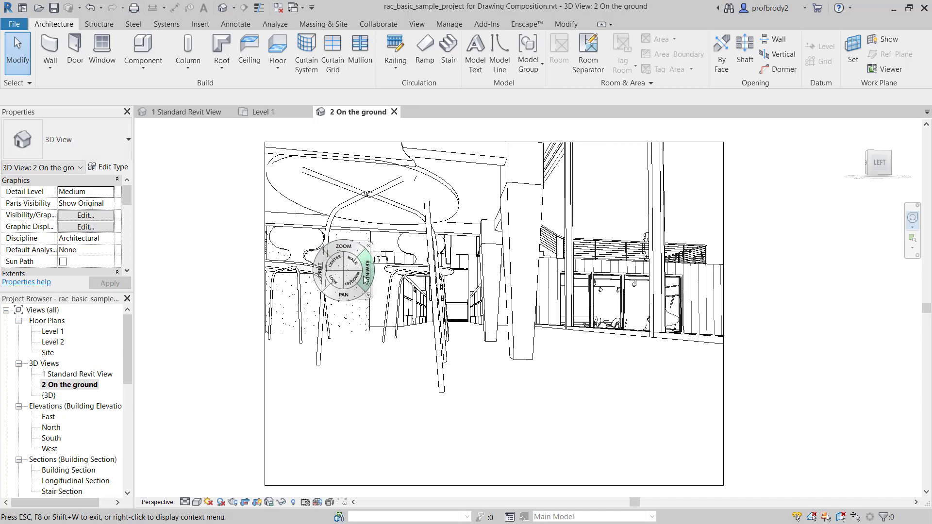
mouse_move(355, 267)
mouse_down()
mouse_move(530, 421)
mouse_move(529, 392)
mouse_move(518, 398)
mouse_up()
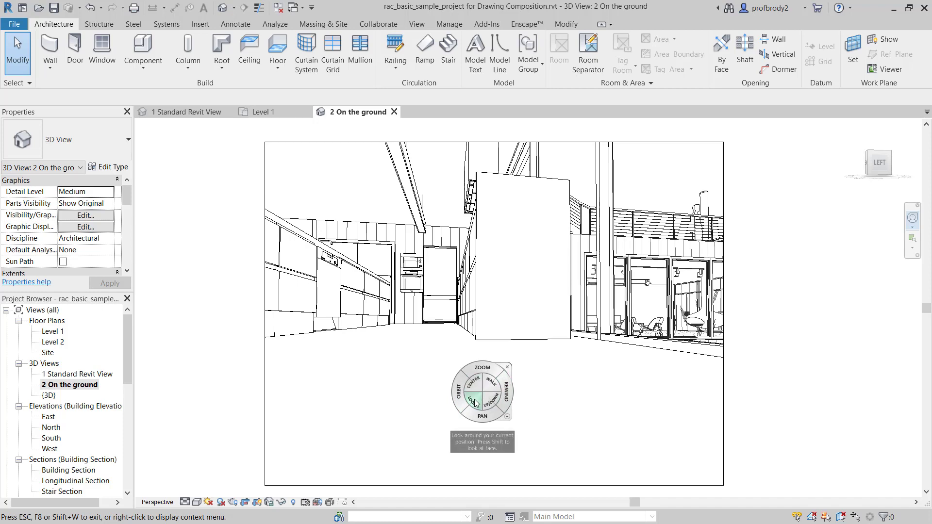
drag(478, 416, 504, 415)
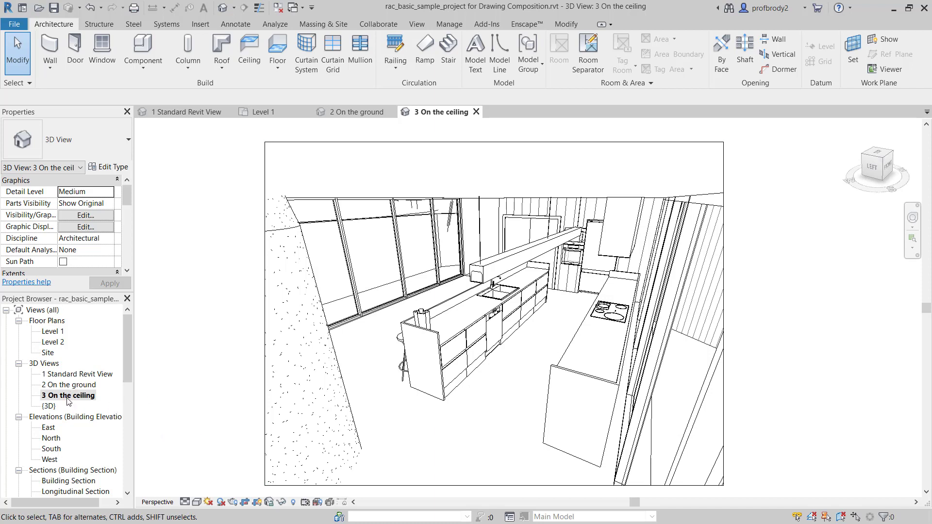
click(911, 218)
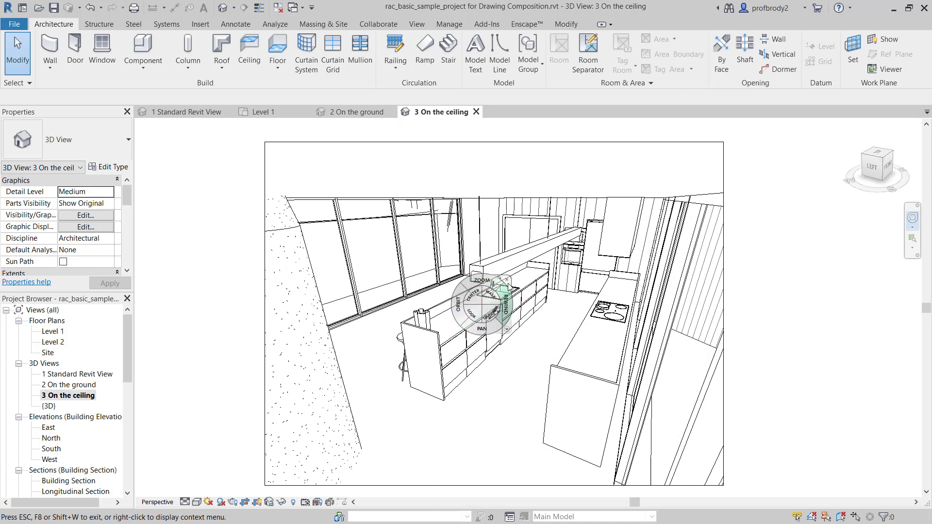
click(508, 280)
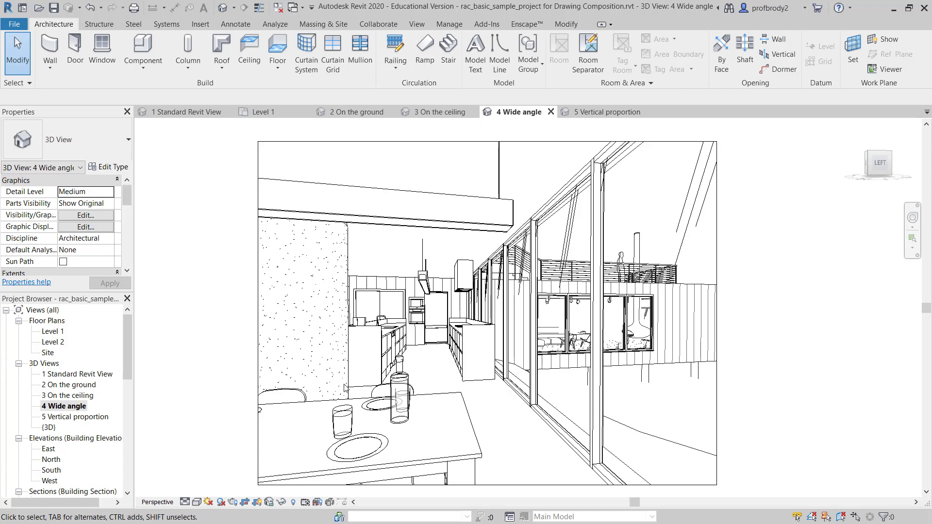
Set the crop region of the 4 Wide angle view to 8" wide by 2" high by changing the field of view.
click(393, 147)
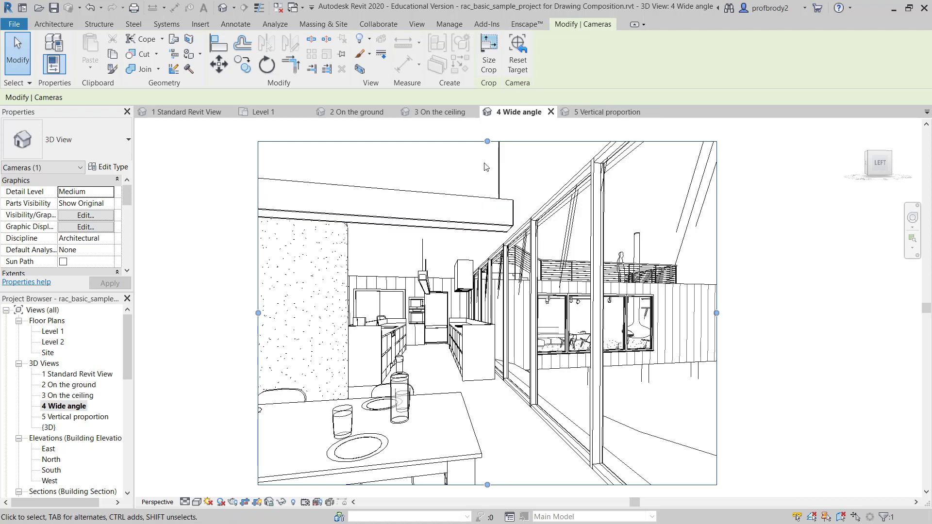
click(490, 63)
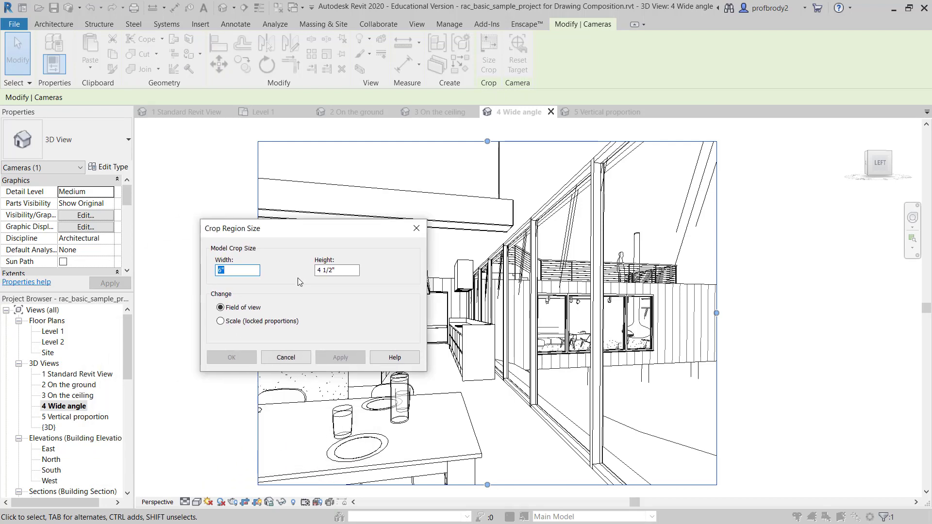
click(231, 272)
drag(232, 272, 202, 268)
drag(232, 273, 215, 273)
text(8)
drag(358, 270, 304, 276)
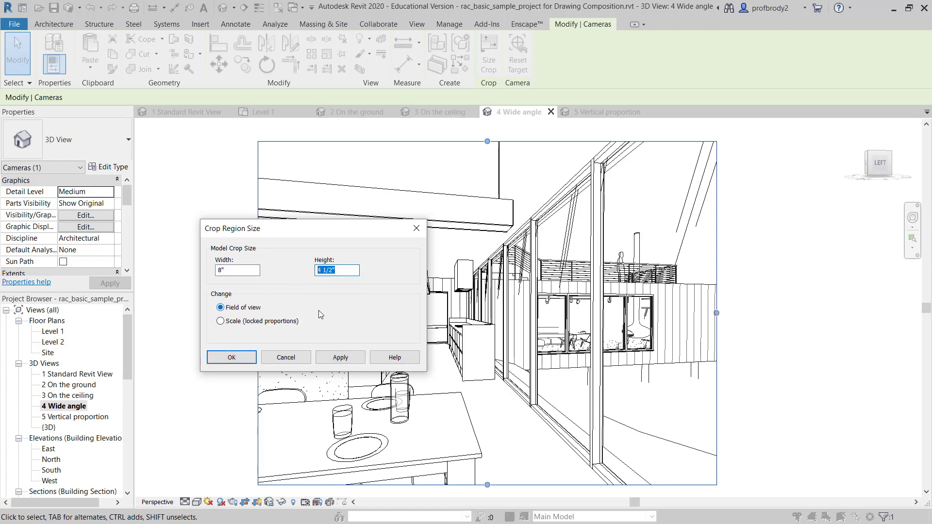
text(2)
click(348, 358)
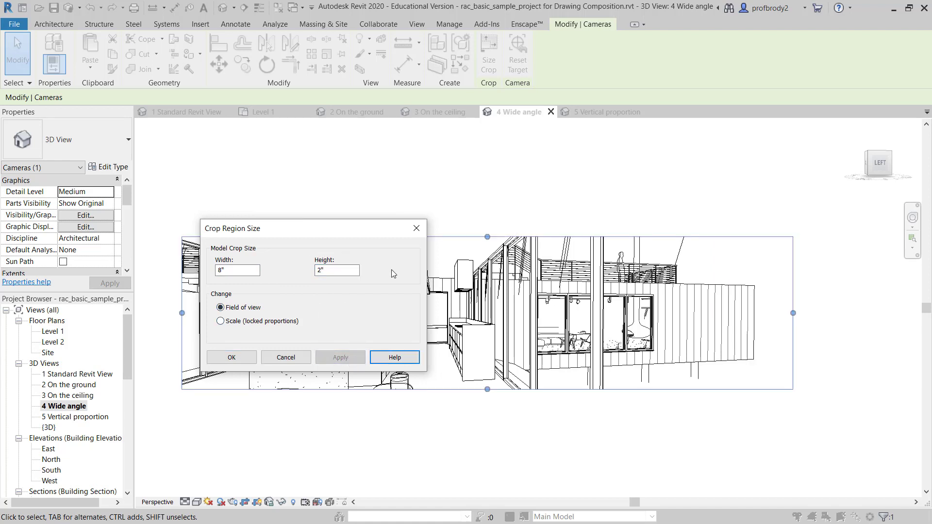
click(242, 357)
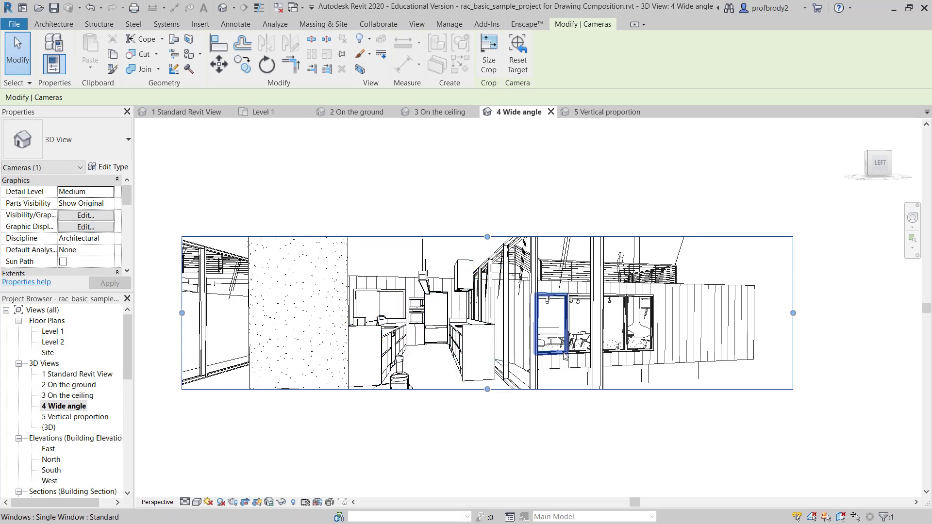
Inspect the wide-angle frame at a larger size and tile the open views.
scroll(383, 311, up, 1)
middle_drag(387, 315, 407, 321)
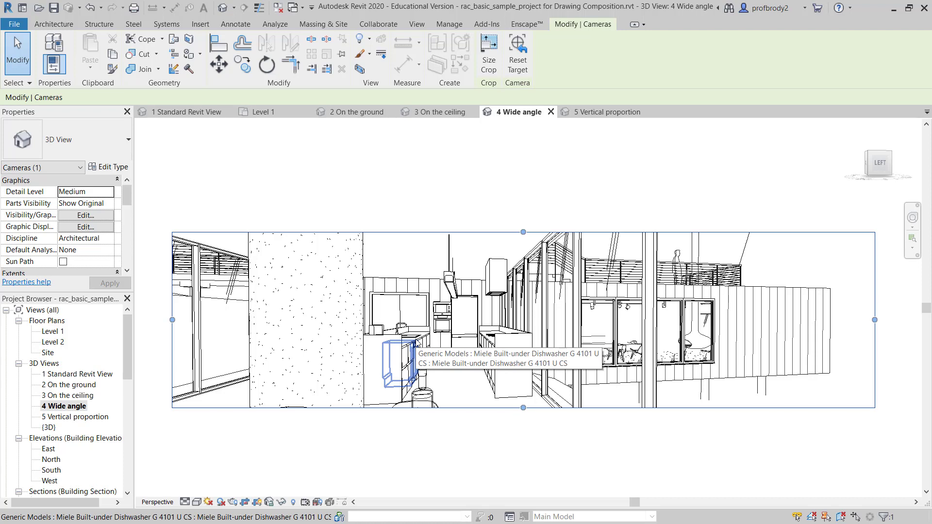
key(w)
key(t)
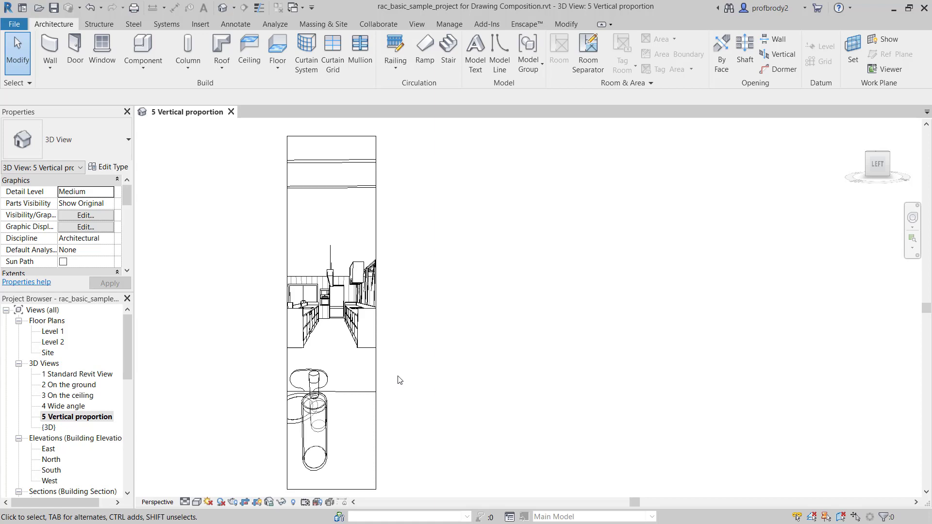
click(286, 242)
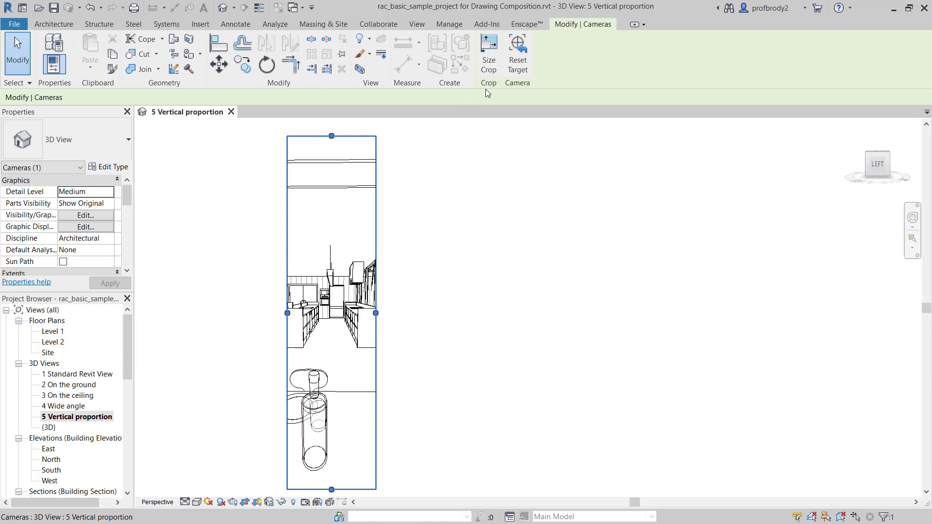
click(409, 222)
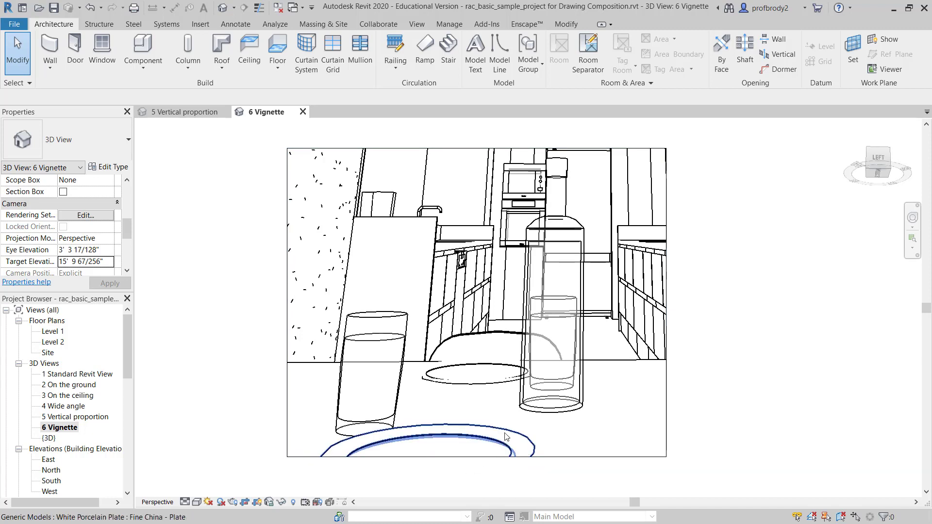
Display the 6 Vignette view in the Shaded style and turn its camera slightly to the right.
click(196, 502)
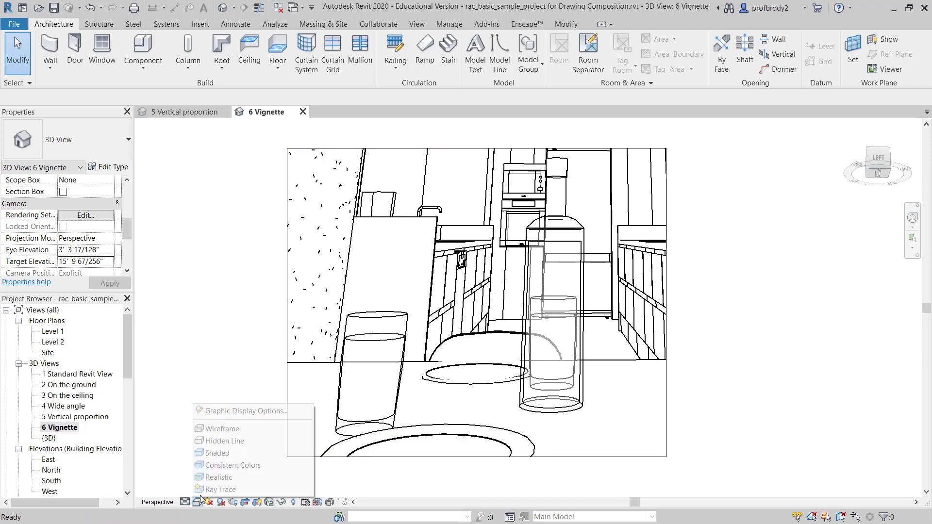
click(212, 455)
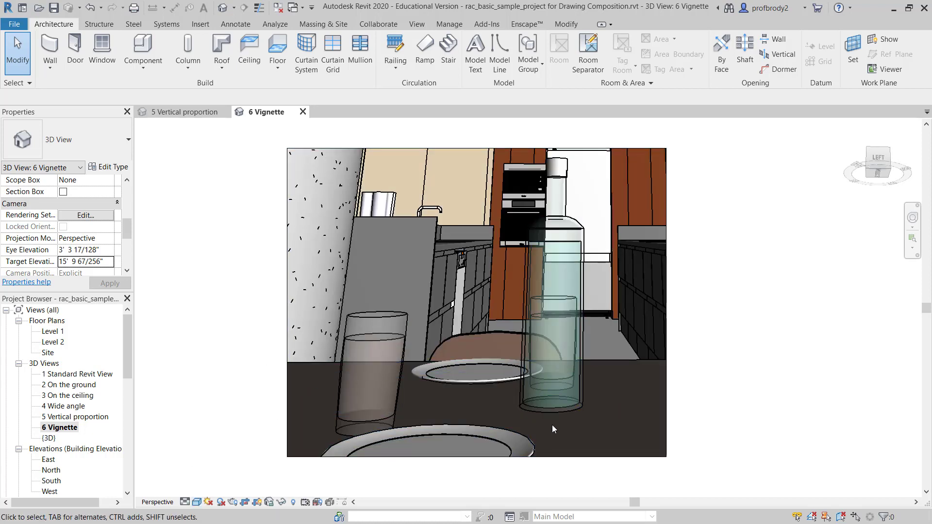
click(913, 217)
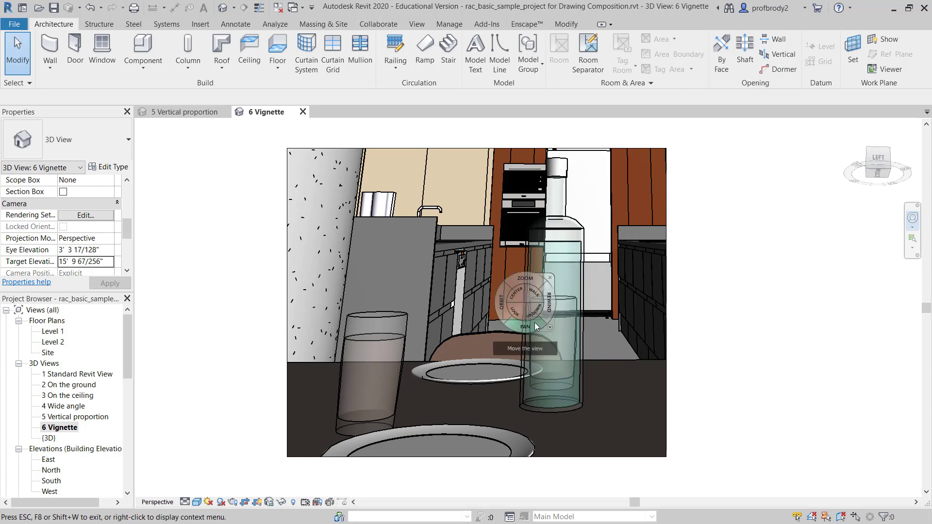
drag(518, 313, 526, 312)
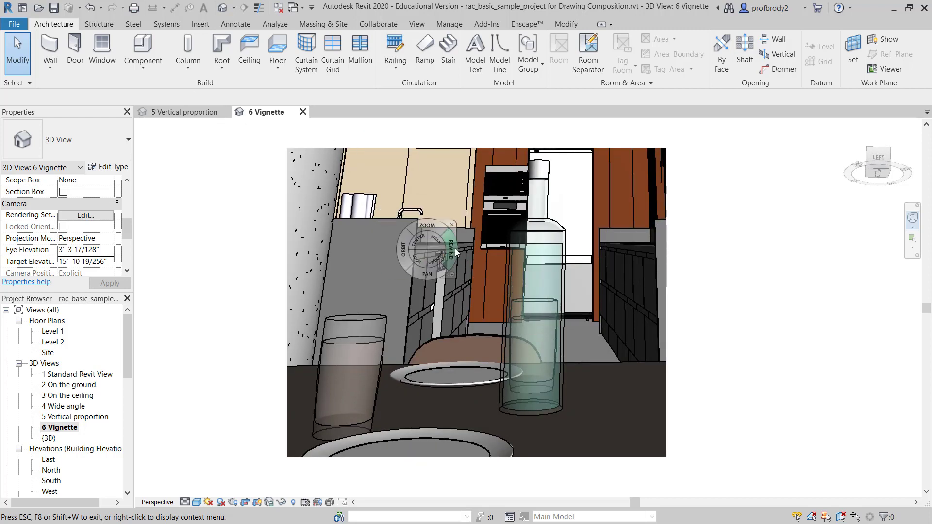
click(452, 224)
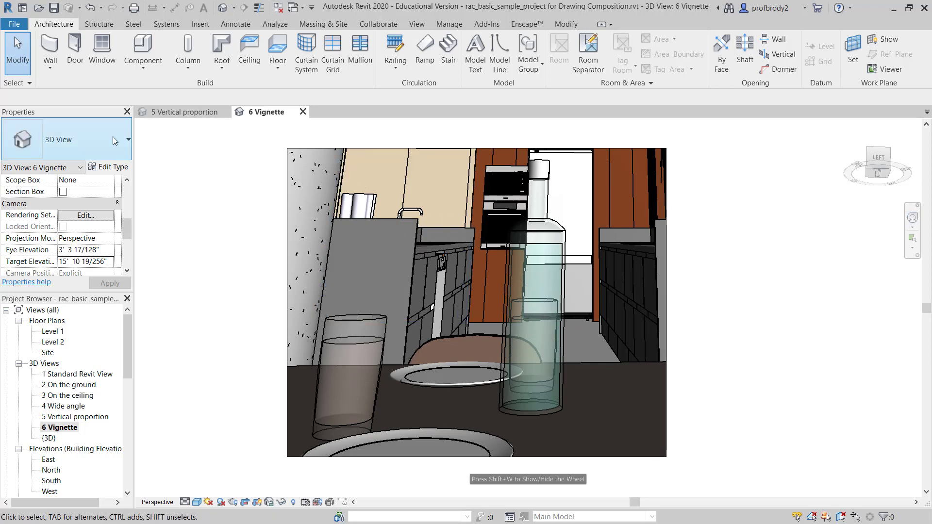
Extend the vignette's crop frame slightly upward and pull in its right edge to trim the dark counter side.
click(508, 151)
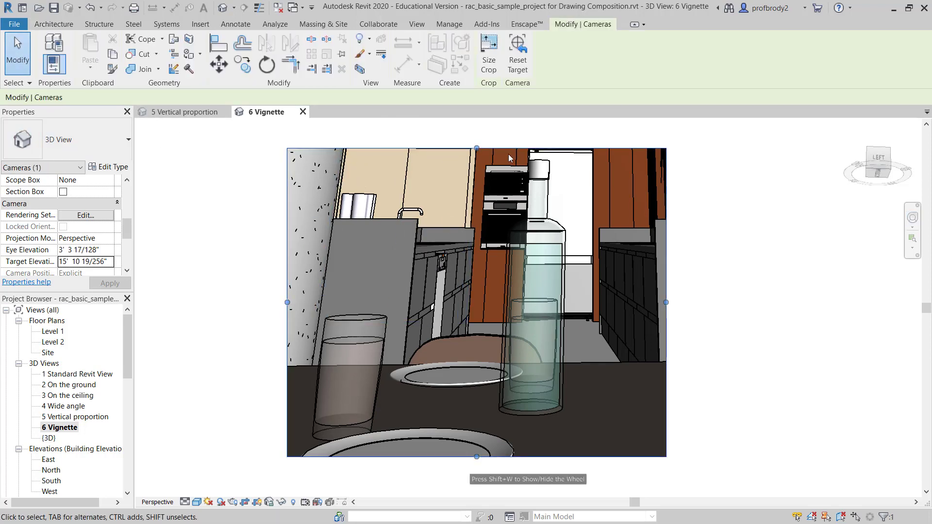
drag(477, 148, 476, 141)
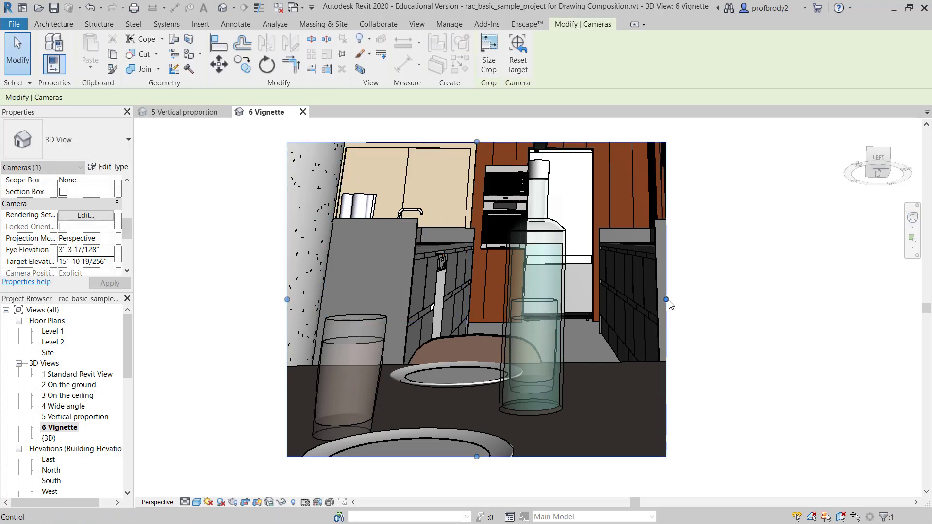
drag(666, 299, 634, 299)
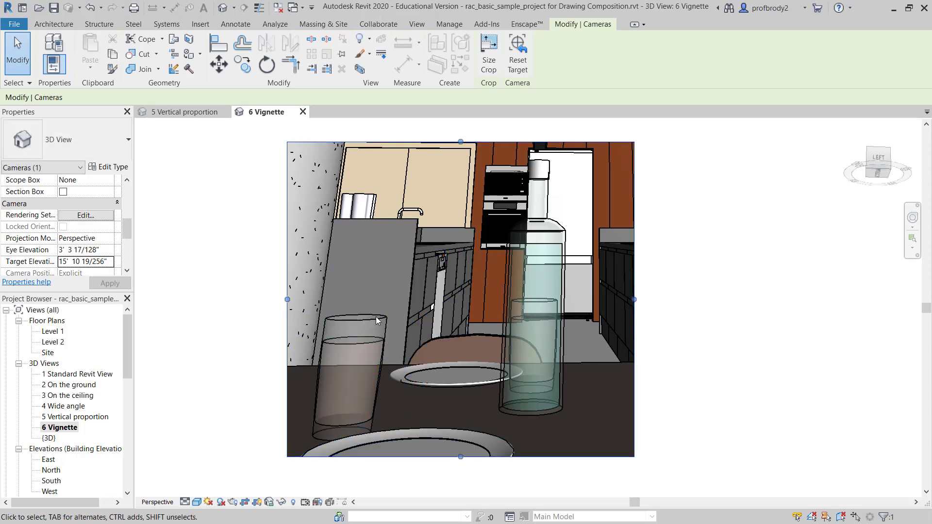
click(836, 256)
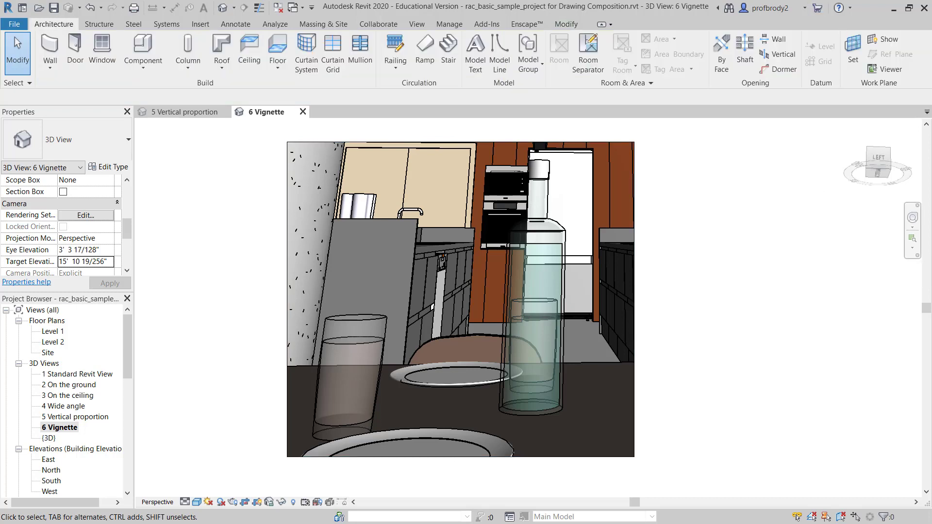
Scale the vignette's crop region with locked proportions to a width of 6".
click(555, 144)
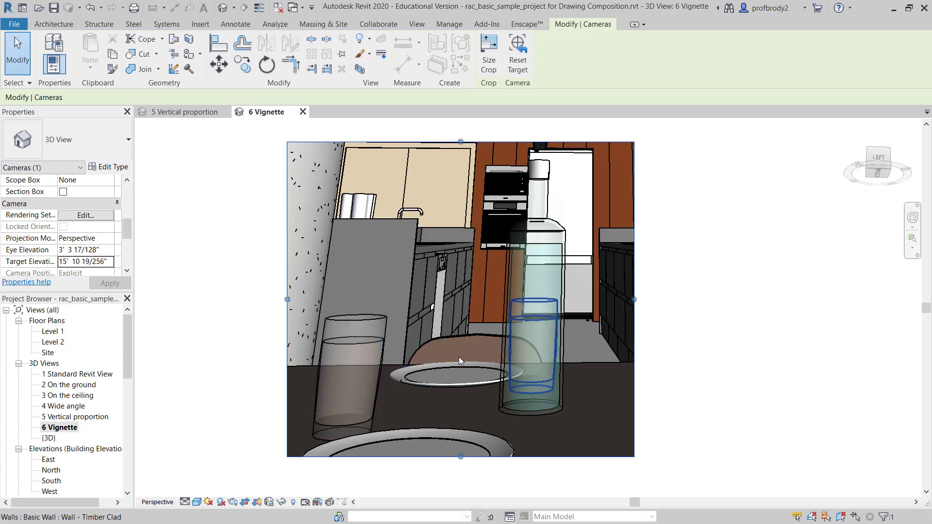
click(487, 61)
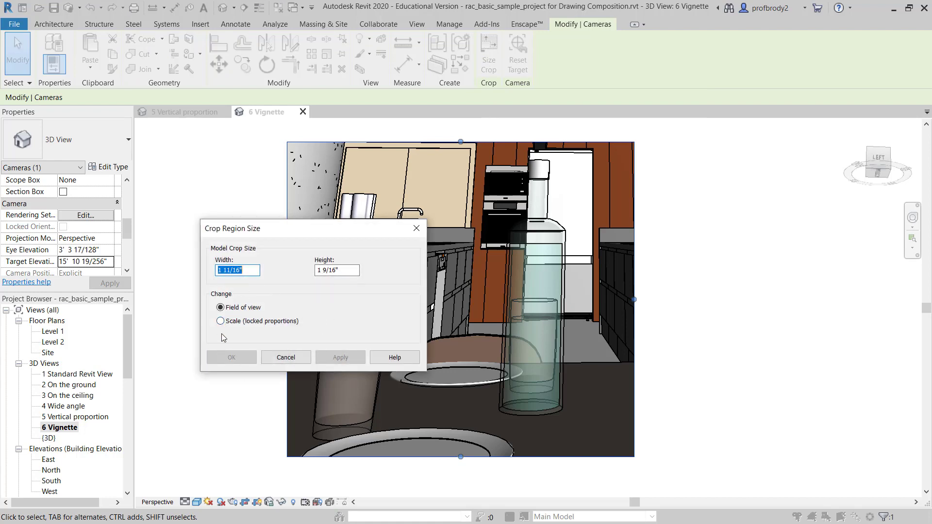
click(221, 322)
drag(246, 270, 197, 273)
text(6)
key(Tab)
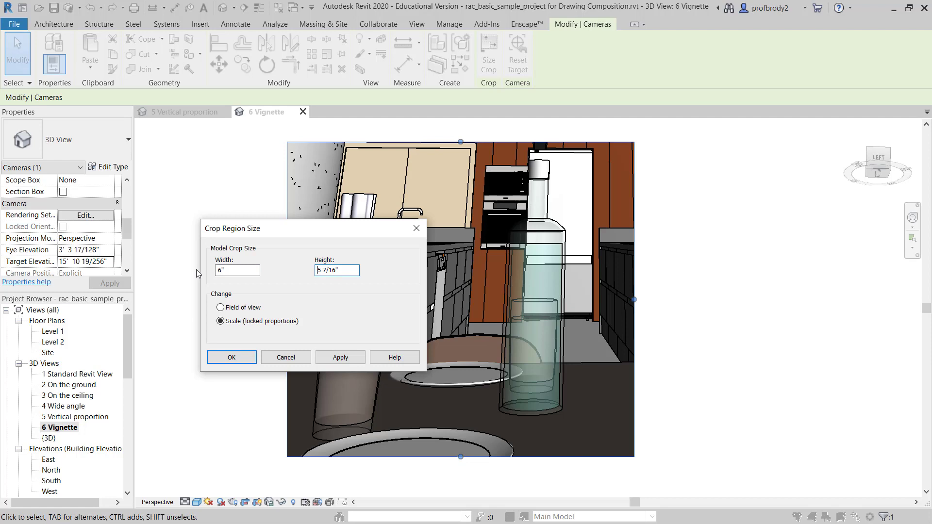
drag(346, 271, 326, 271)
click(340, 357)
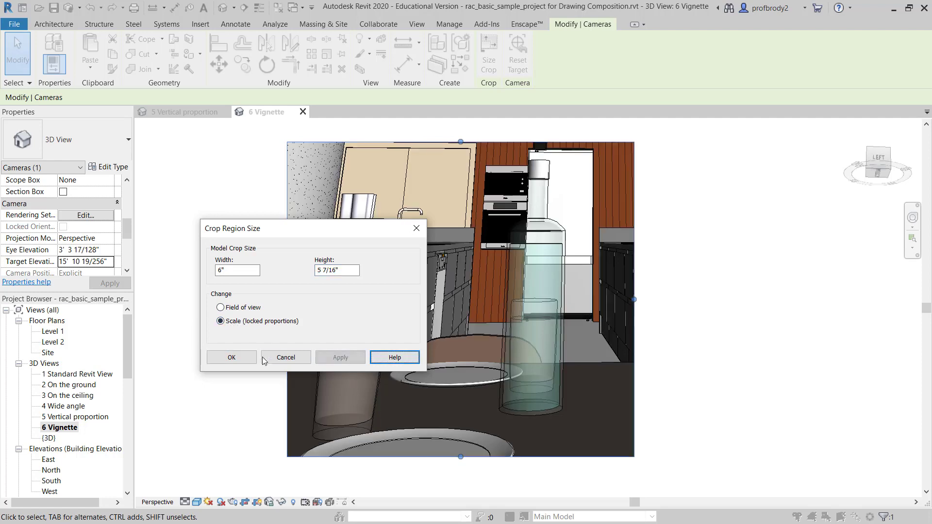
click(231, 357)
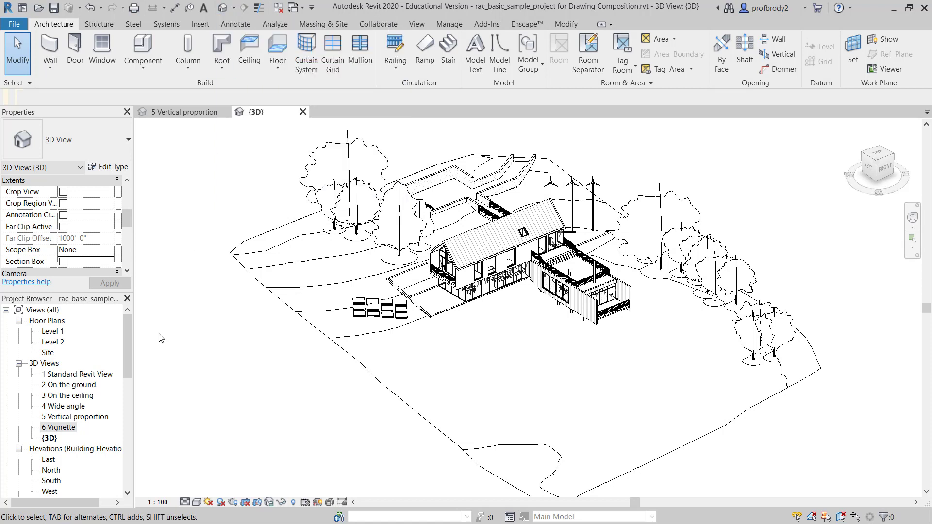
Enable the section box in the {3D} view.
click(58, 427)
click(51, 439)
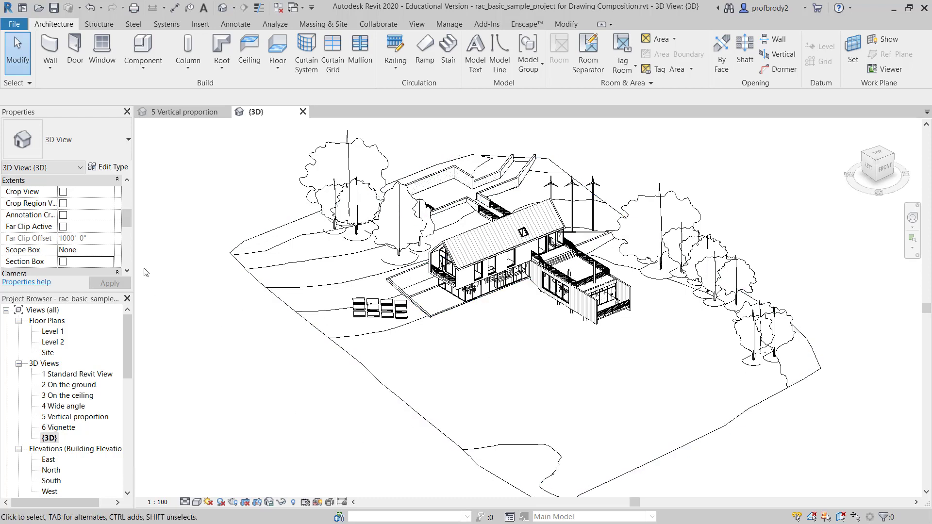
mouse_move(127, 221)
mouse_down()
mouse_move(127, 207)
mouse_move(128, 221)
mouse_up()
click(63, 262)
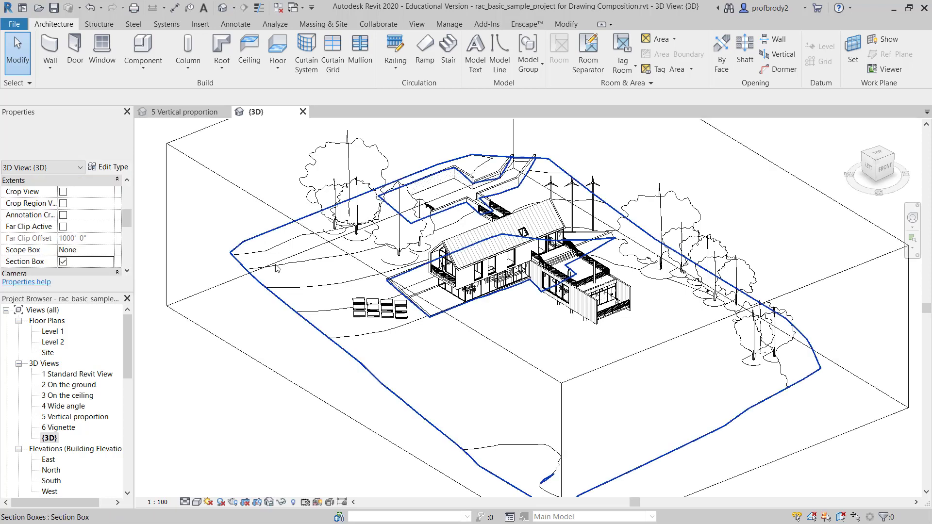
Pull three side faces of the section box inward to trim the surrounding terrain and trees around the house.
scroll(298, 286, down, 3)
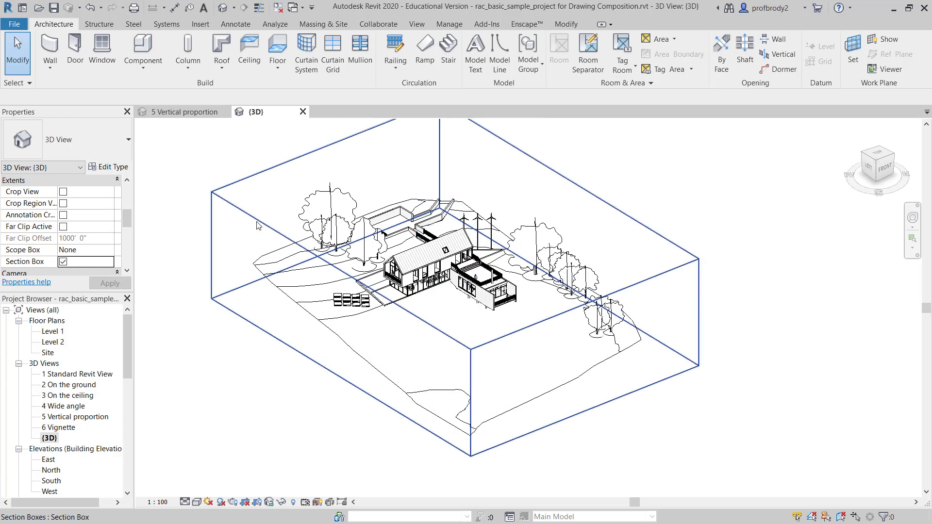
click(257, 226)
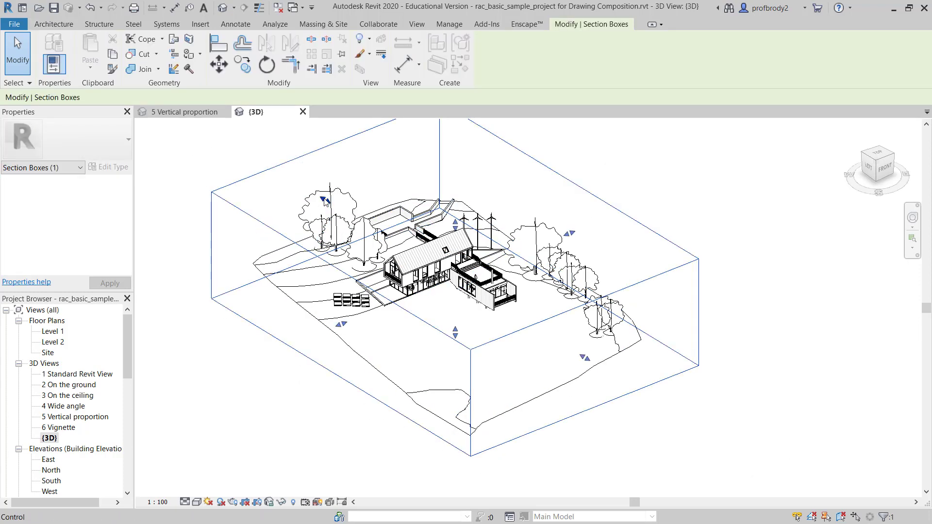
drag(325, 201, 391, 241)
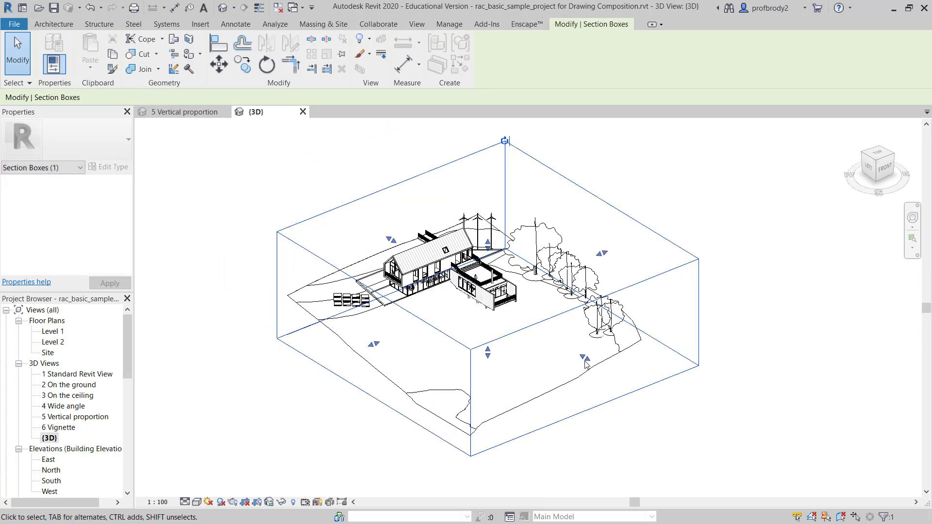
drag(585, 359, 510, 242)
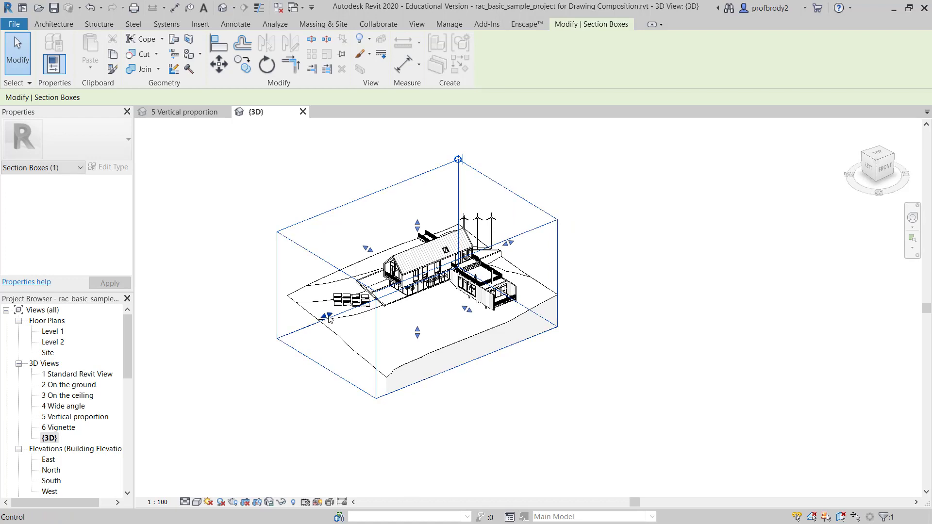
drag(326, 317, 419, 305)
Adjust the section box's top and bottom faces to slice the house horizontally through the ground-floor kitchen and dining area.
scroll(418, 304, up, 3)
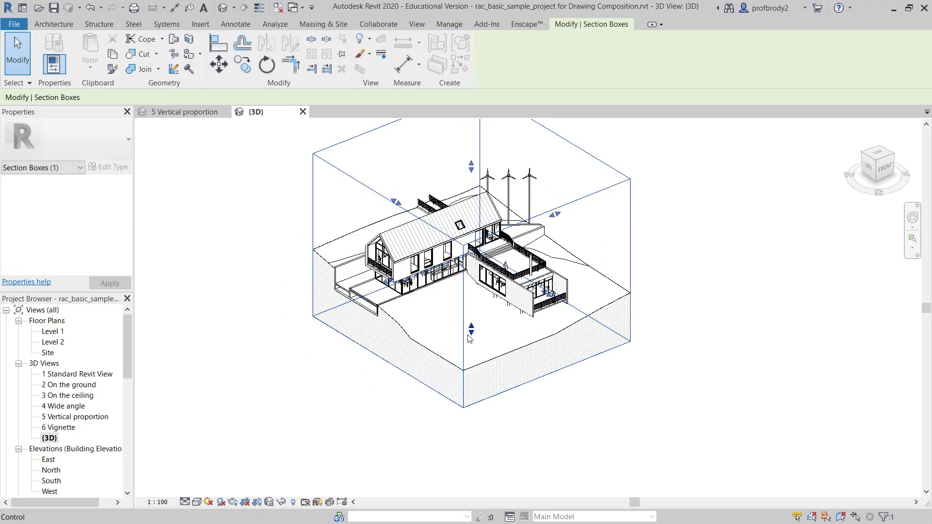
drag(471, 330, 471, 265)
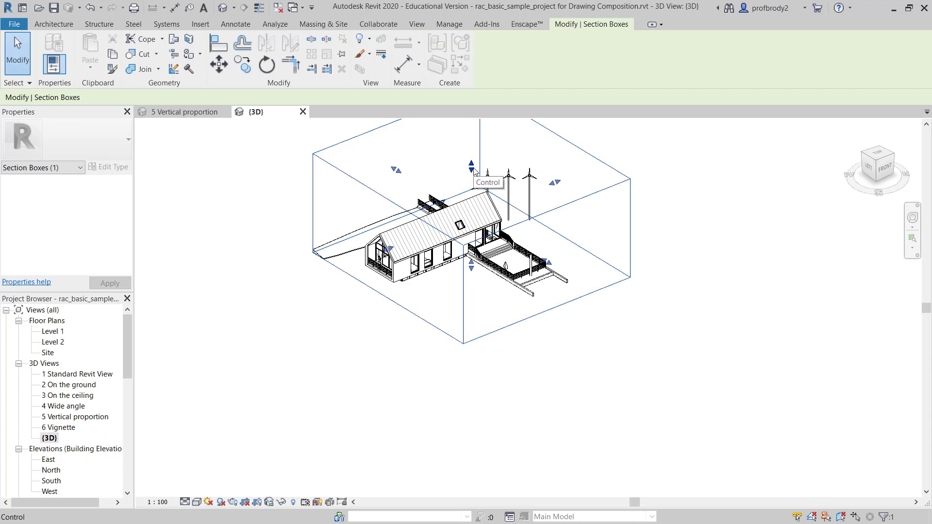
drag(477, 177, 471, 245)
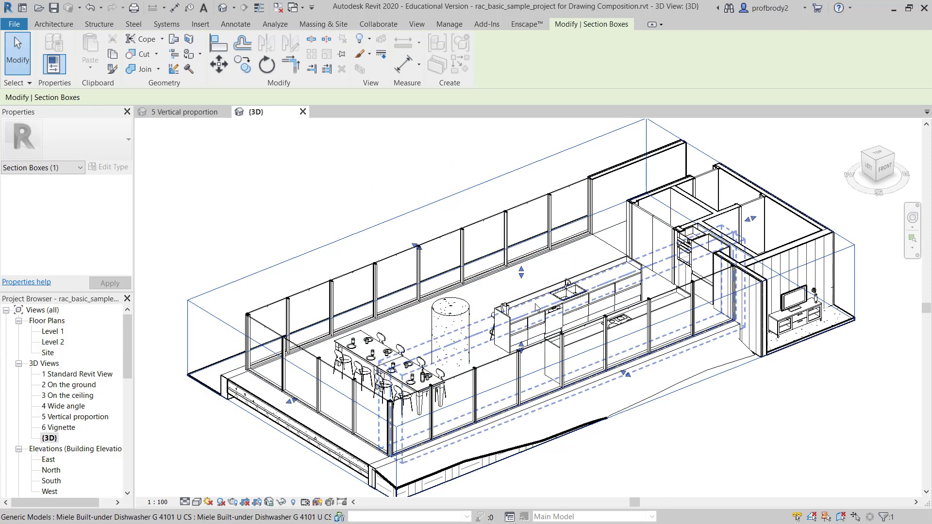
drag(523, 273, 523, 278)
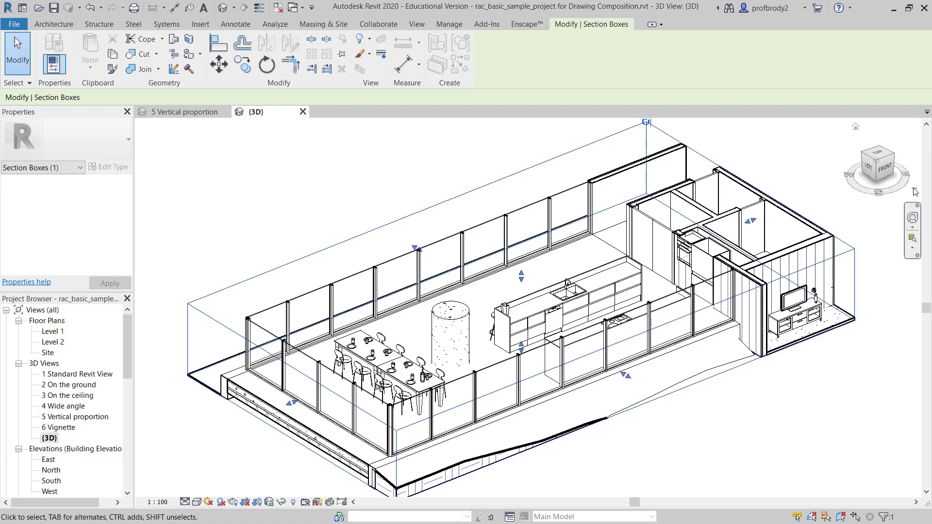
From the top orientation, extend the section box slightly past the bathroom end wall and pull its two long sides closer to the building.
drag(876, 163, 880, 177)
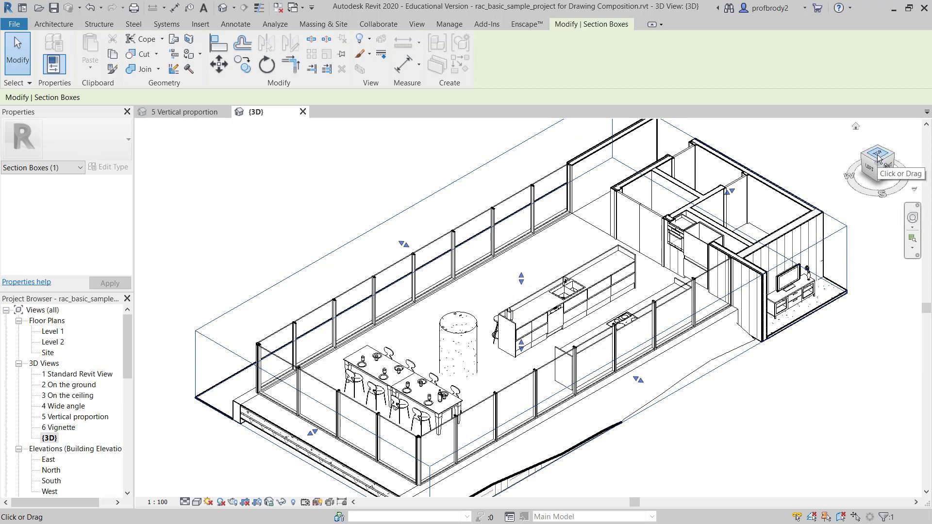
click(878, 158)
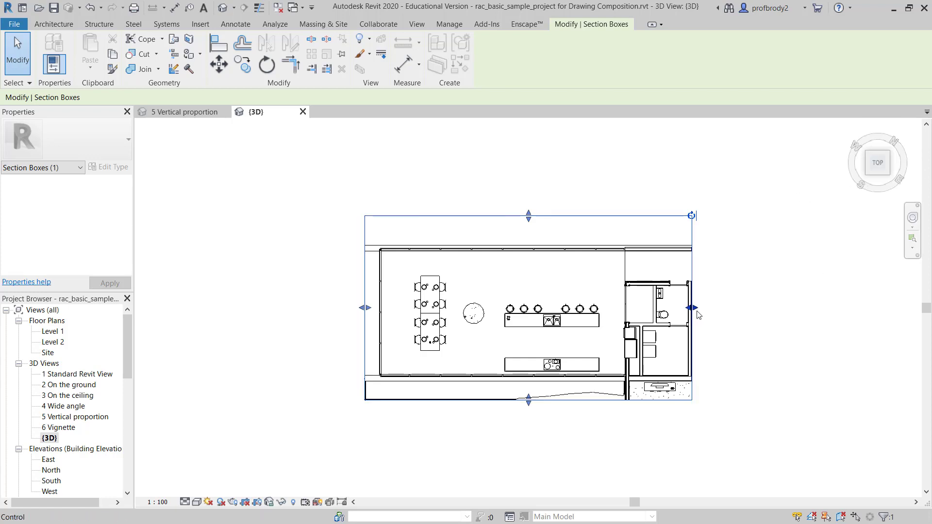
drag(698, 315, 707, 314)
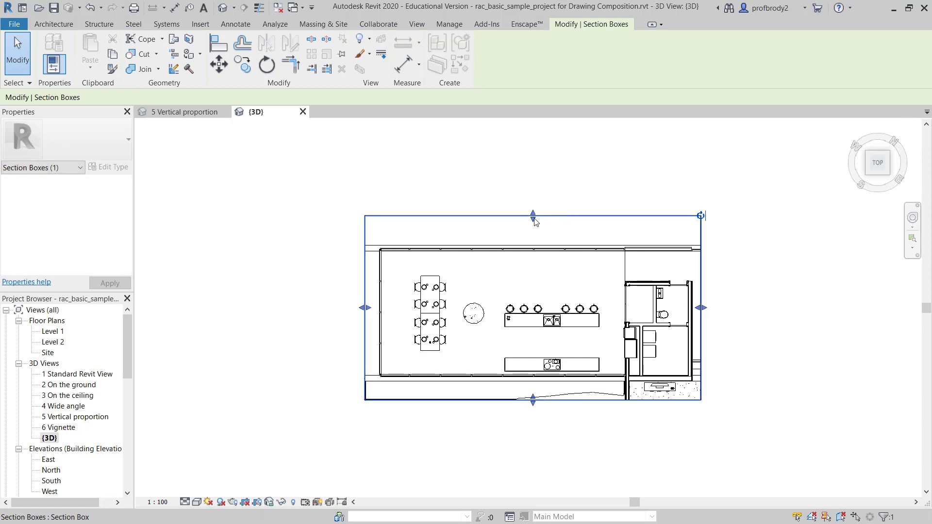
drag(535, 222, 534, 235)
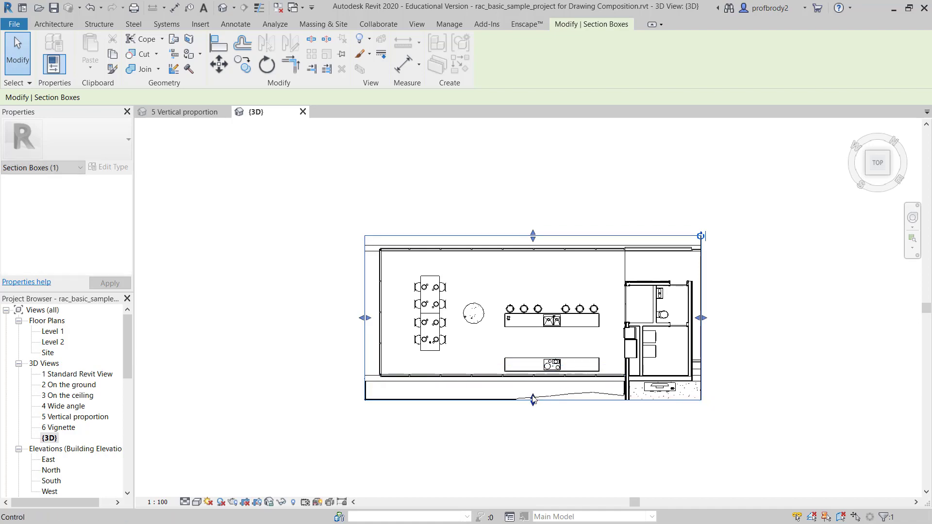
drag(533, 399, 531, 392)
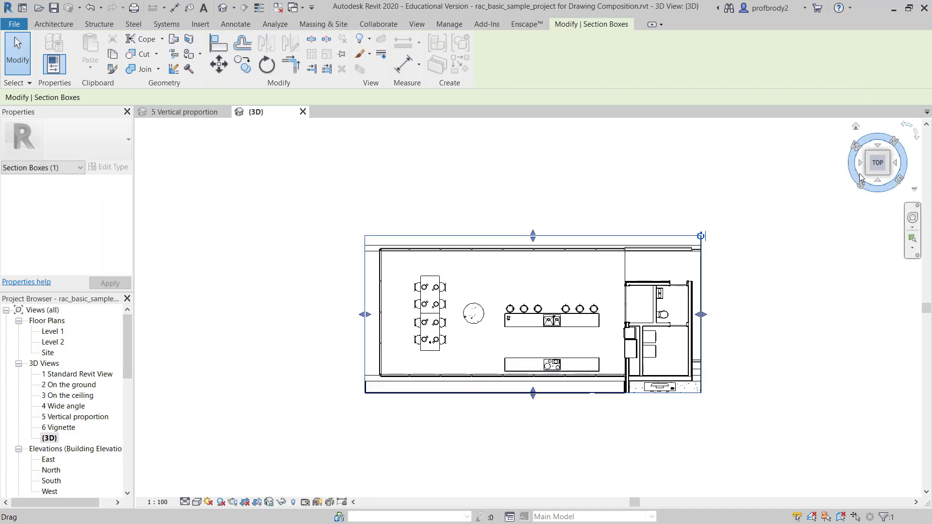
Orient the cut-open ground floor to a steep axonometric angle showing its left and front sides from above.
drag(903, 142, 876, 143)
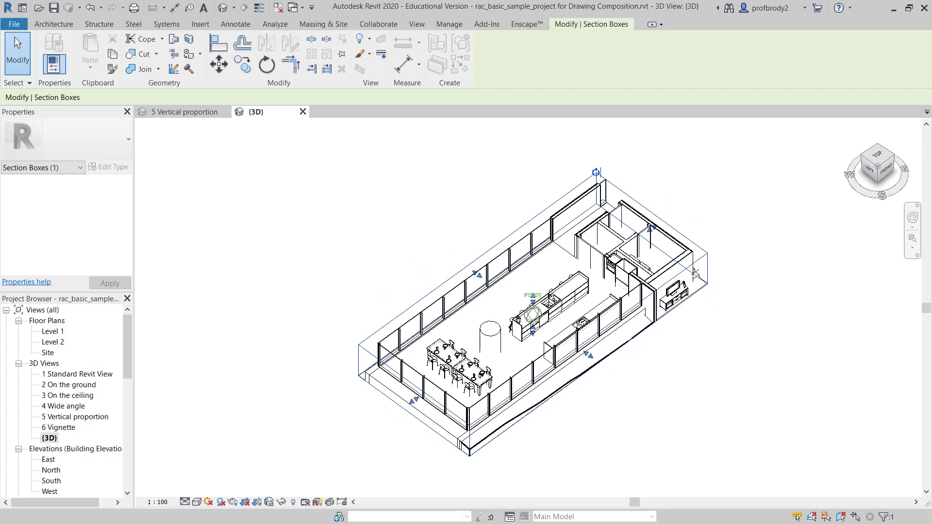
scroll(530, 300, up, 2)
middle_drag(819, 250, 818, 249)
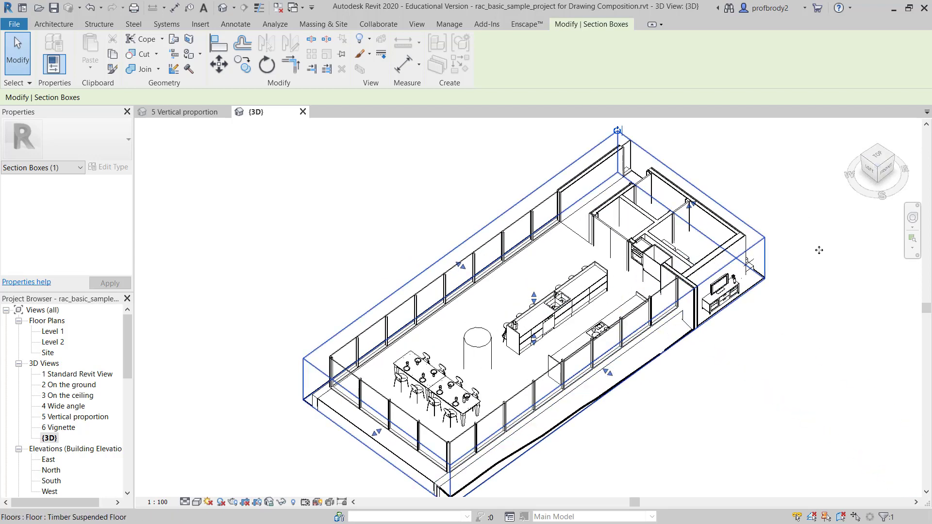
drag(882, 175, 877, 154)
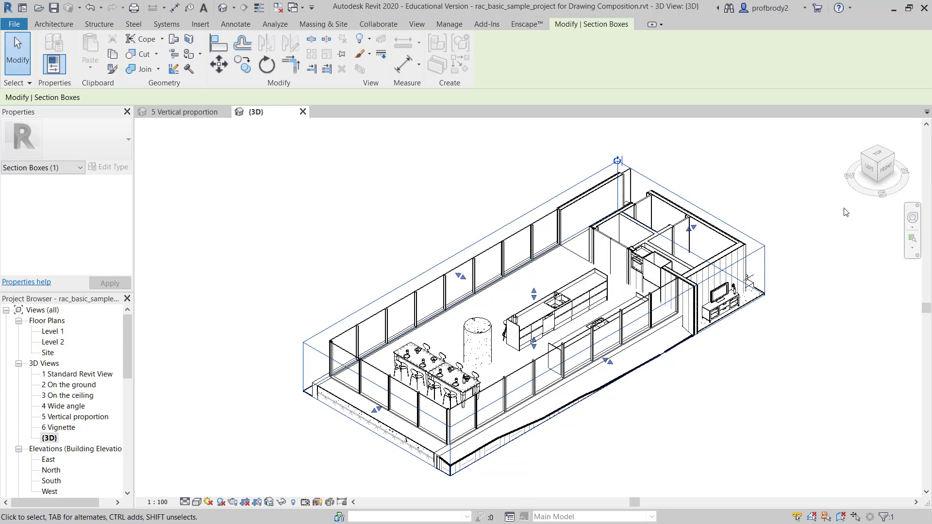
drag(881, 178, 880, 187)
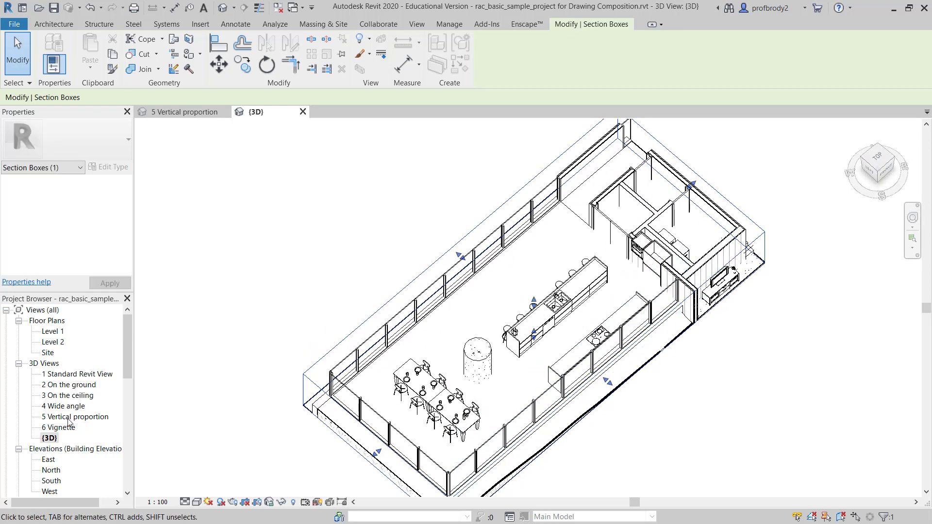
Duplicate the {3D} view as an independent view without detailing.
right_click(49, 438)
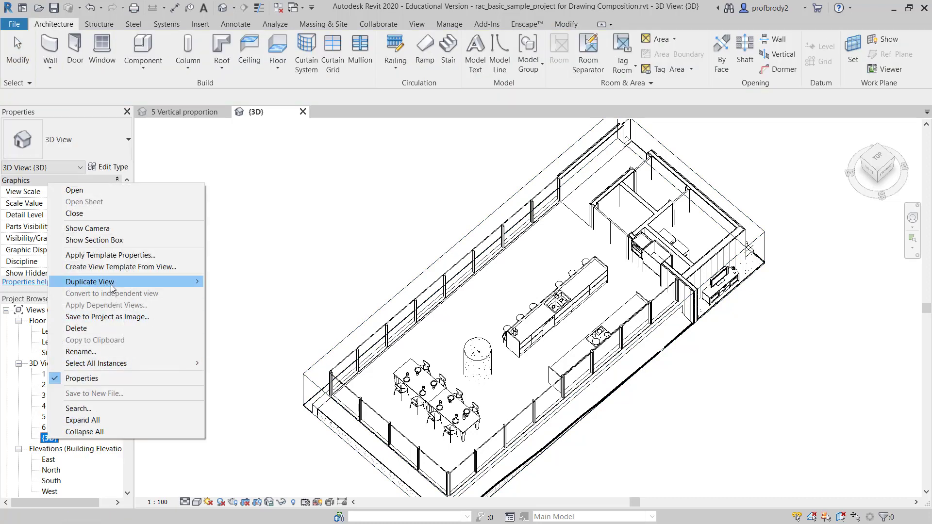
mouse_move(112, 287)
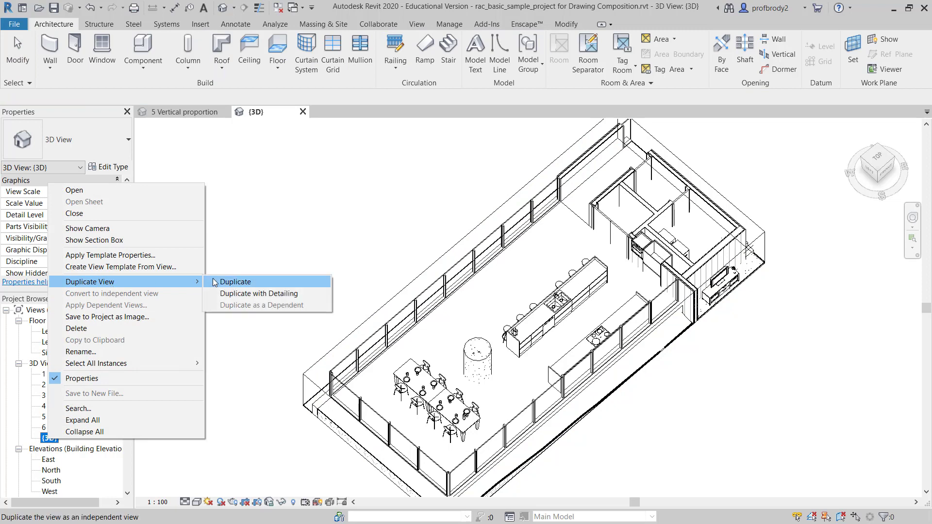
click(235, 282)
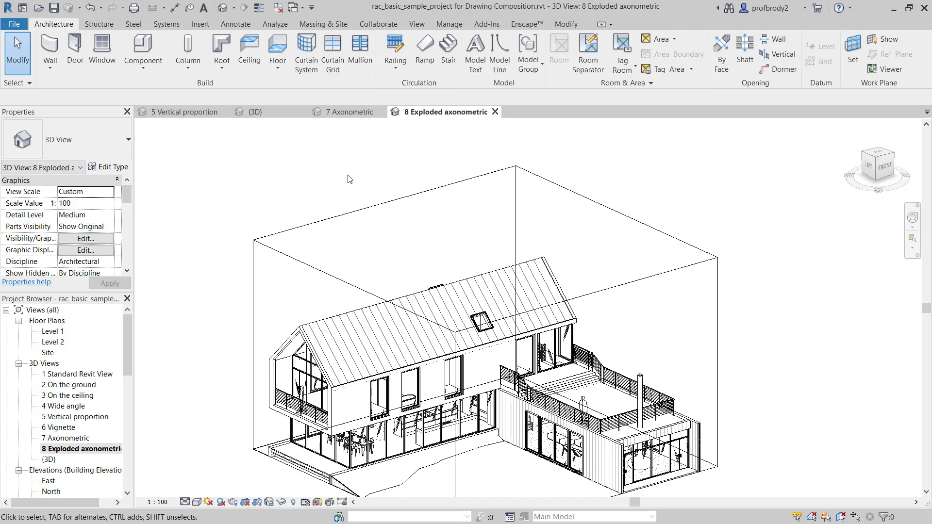
Hide the section box outline in the 8 Exploded axonometric view.
click(354, 213)
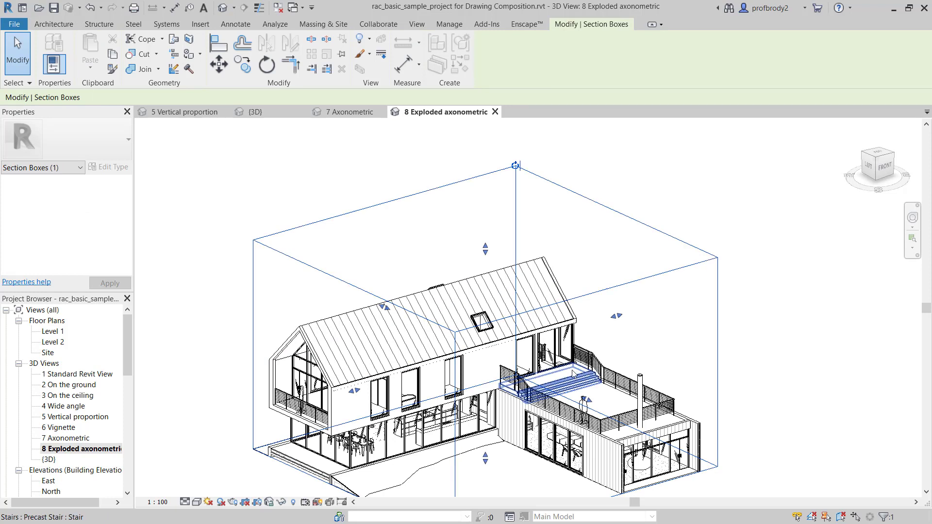
right_click(398, 196)
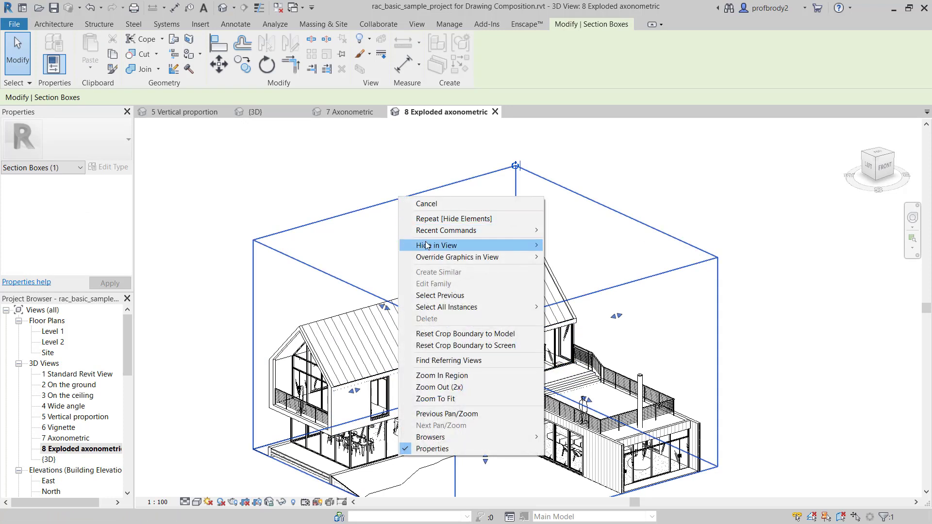
click(563, 246)
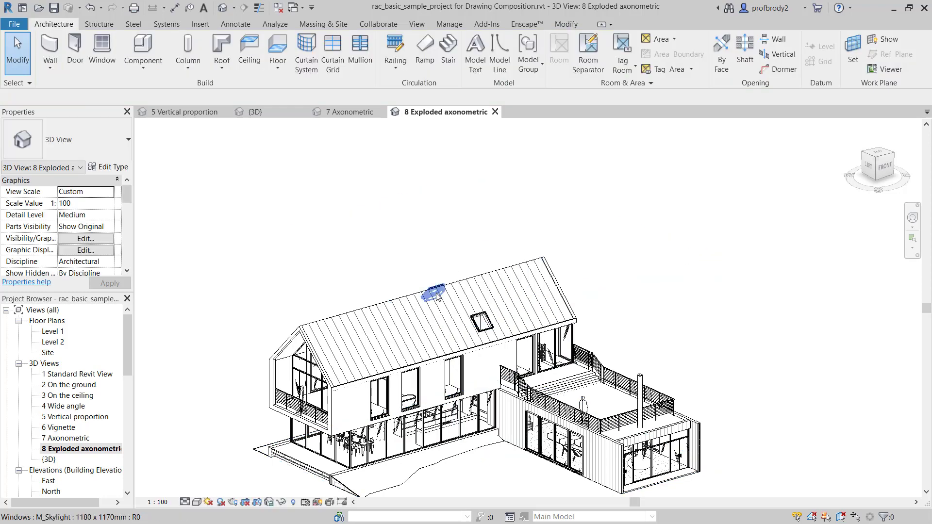
Make the metal panel roof a displacement set and lift it about 30' 9" straight up above the house.
click(393, 308)
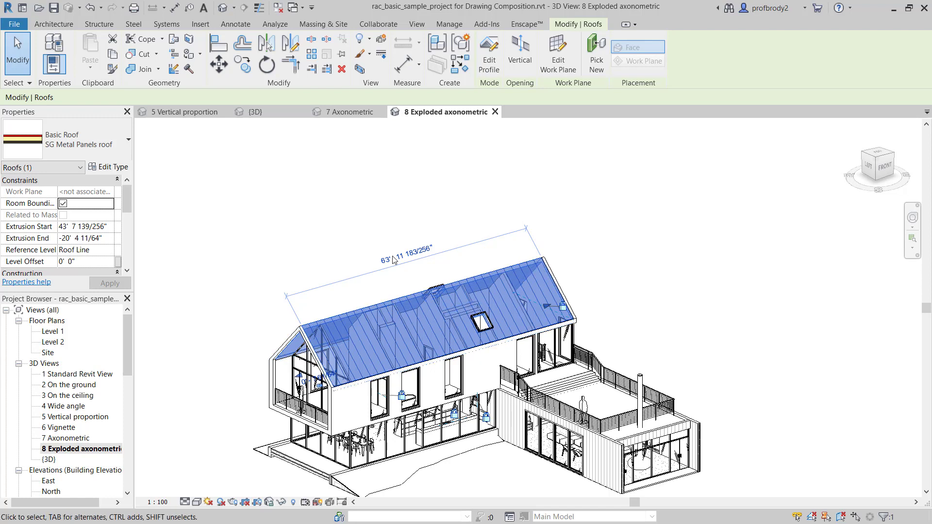
click(381, 42)
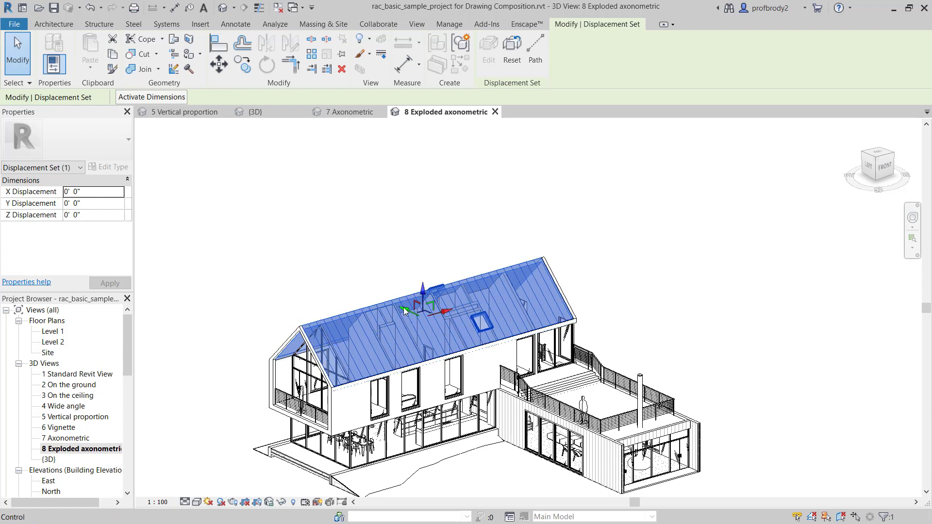
drag(425, 299, 440, 158)
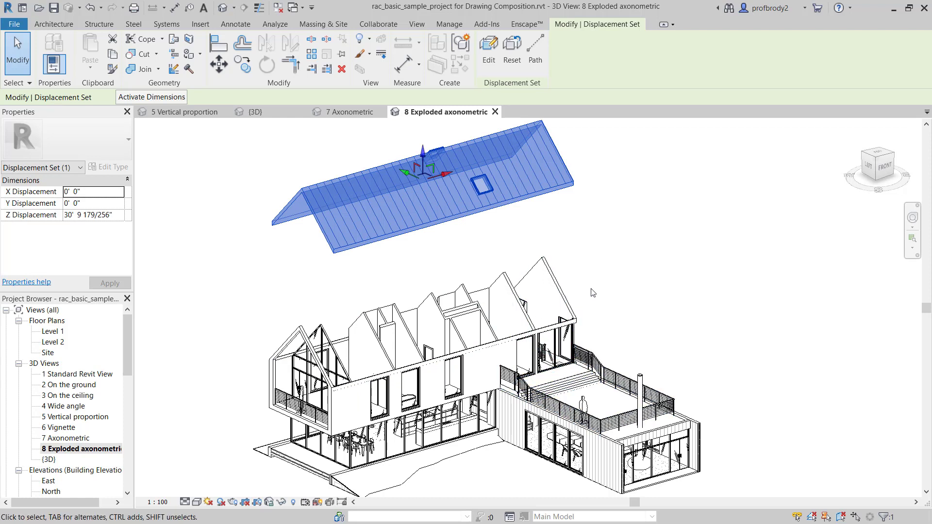
key(Escape)
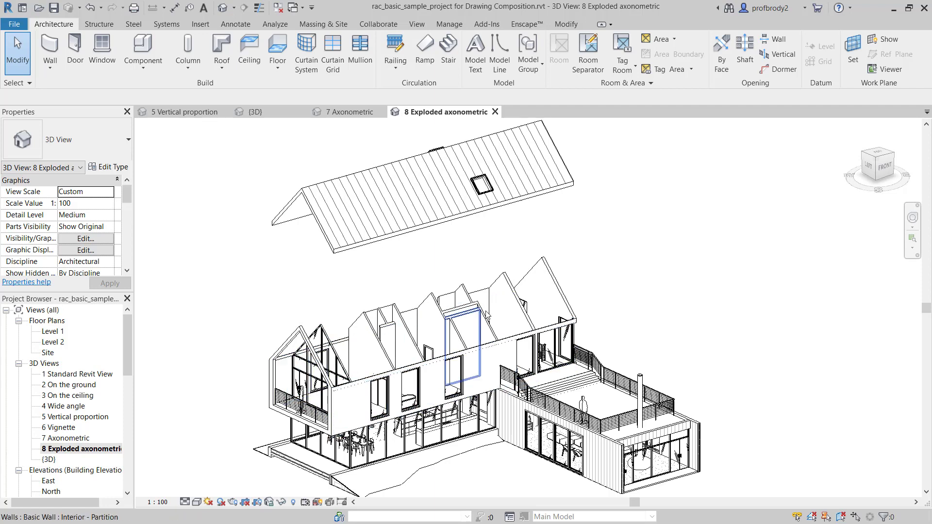
Displace the gable end wall beside the roof terrace about 37' 3" outward along the X axis.
click(564, 288)
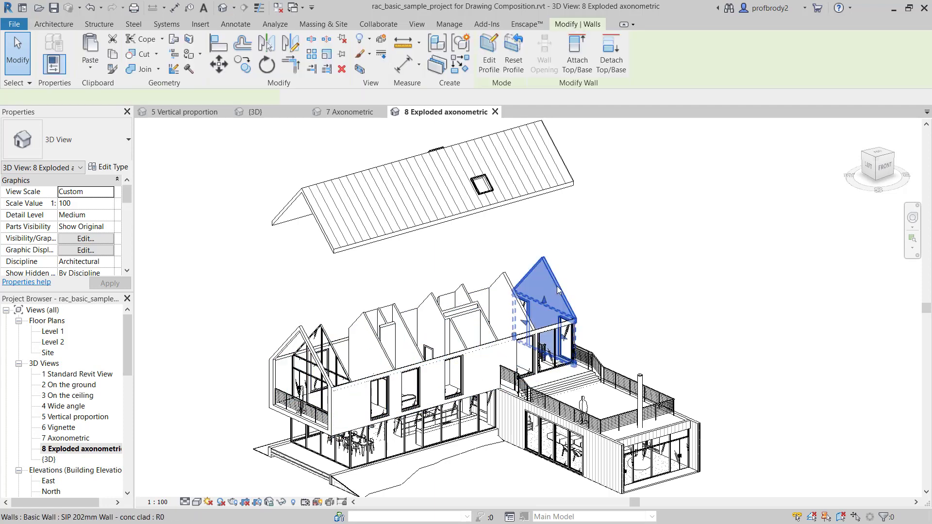
click(380, 39)
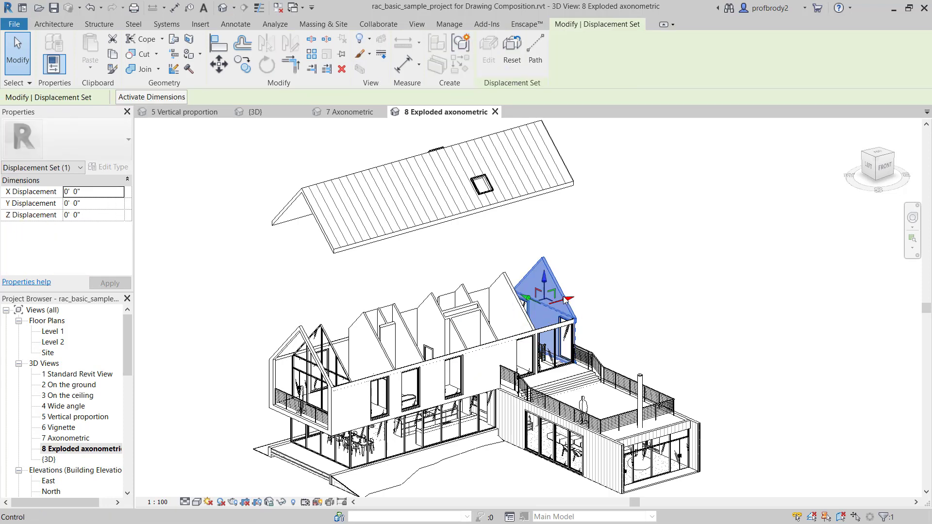
drag(568, 301, 727, 285)
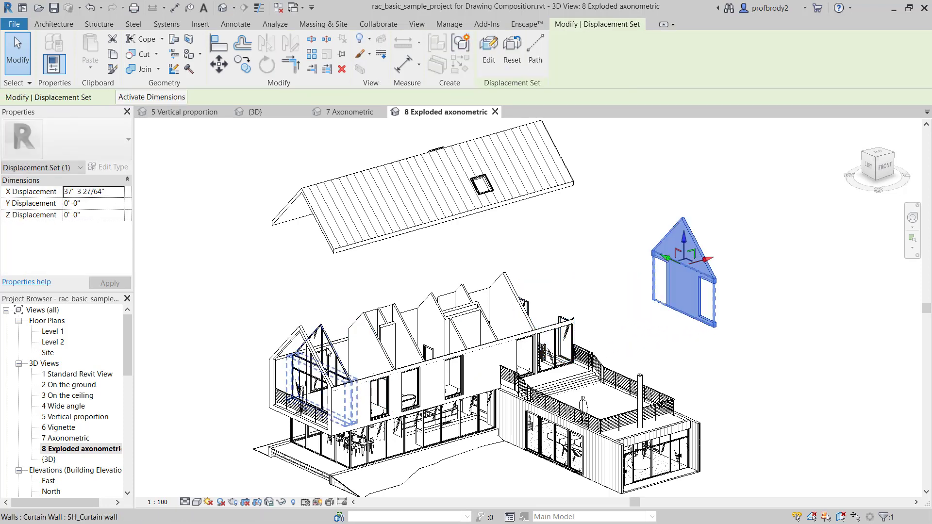
Displace the curtain wall and gable frame at the balcony end together outward, away from the house.
click(316, 362)
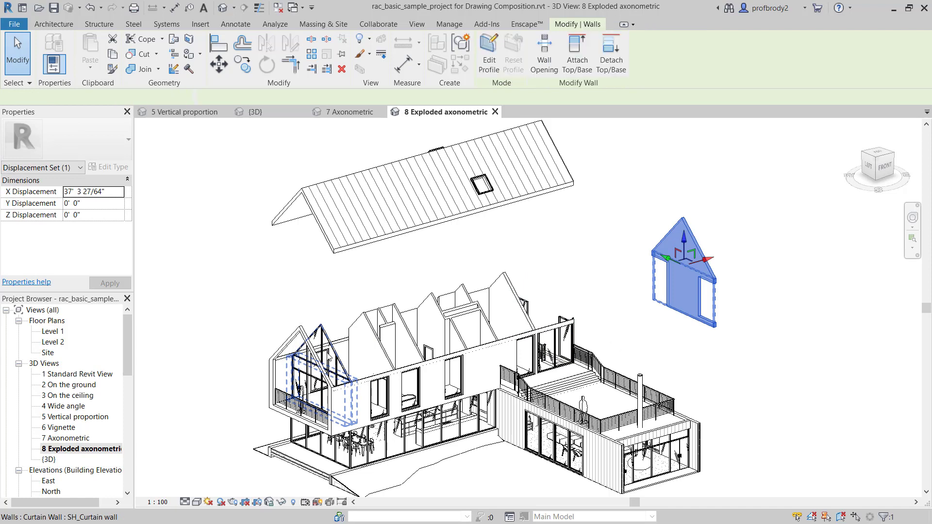
ctrl+click(304, 337)
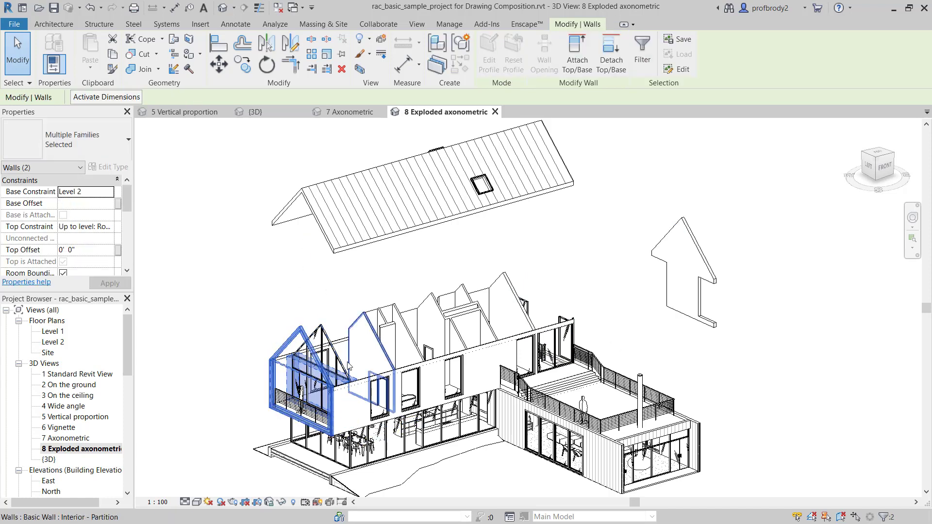
click(342, 224)
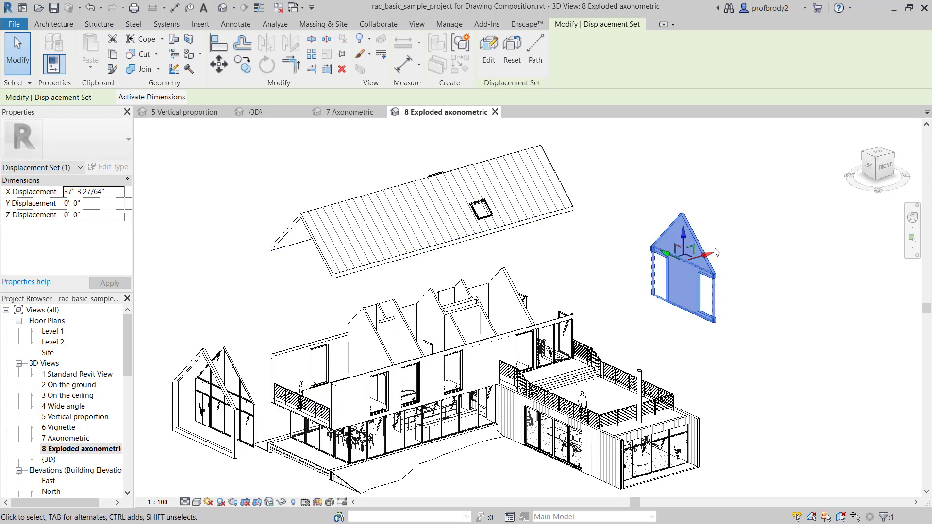
Pull the displaced gable end wall back to about 26' 8" along X and add the neighbouring gable wall to its displacement set.
drag(713, 253, 595, 306)
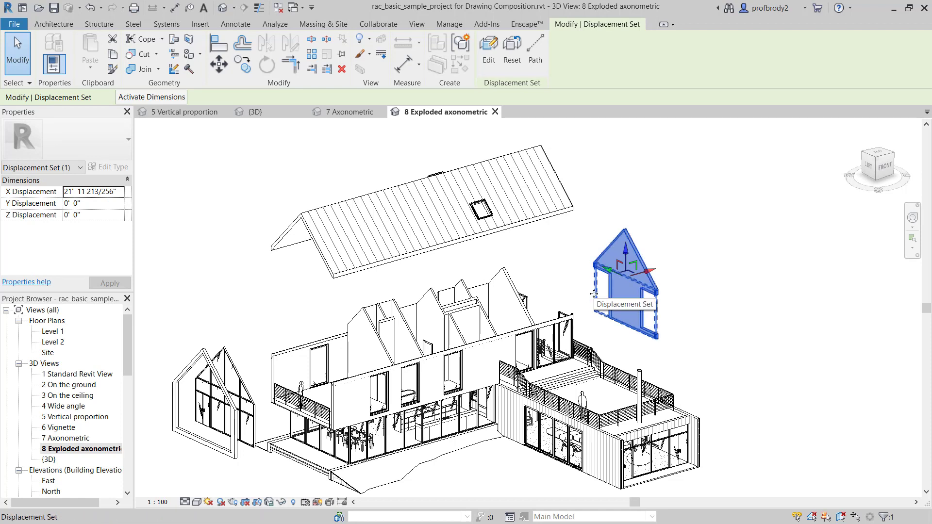
drag(593, 294, 611, 290)
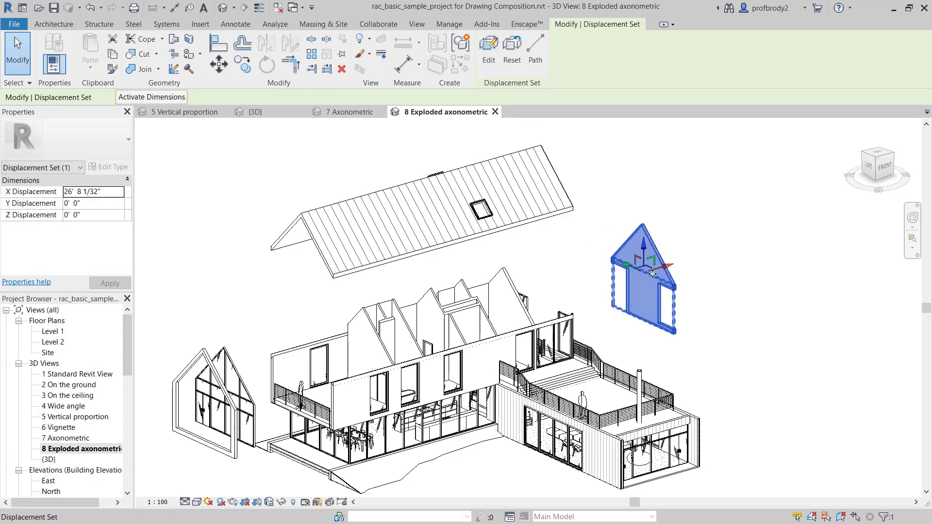
click(489, 49)
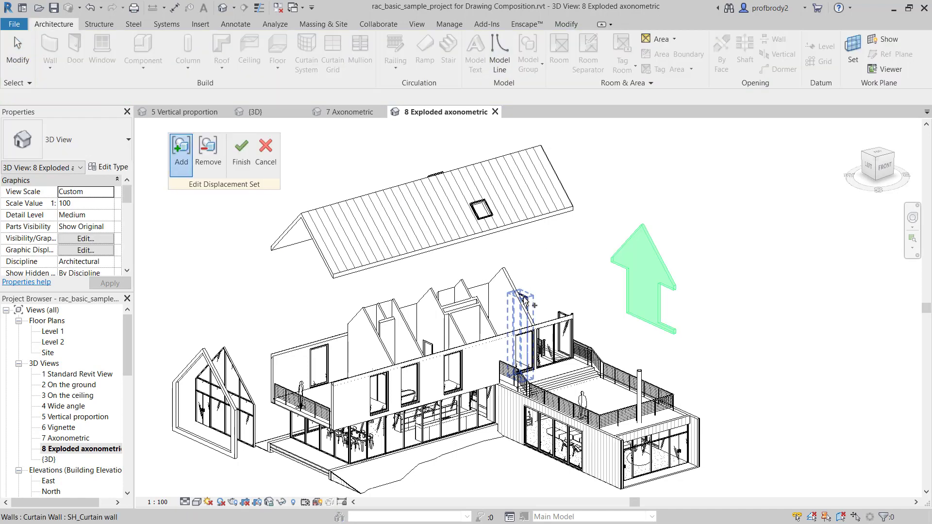
click(512, 286)
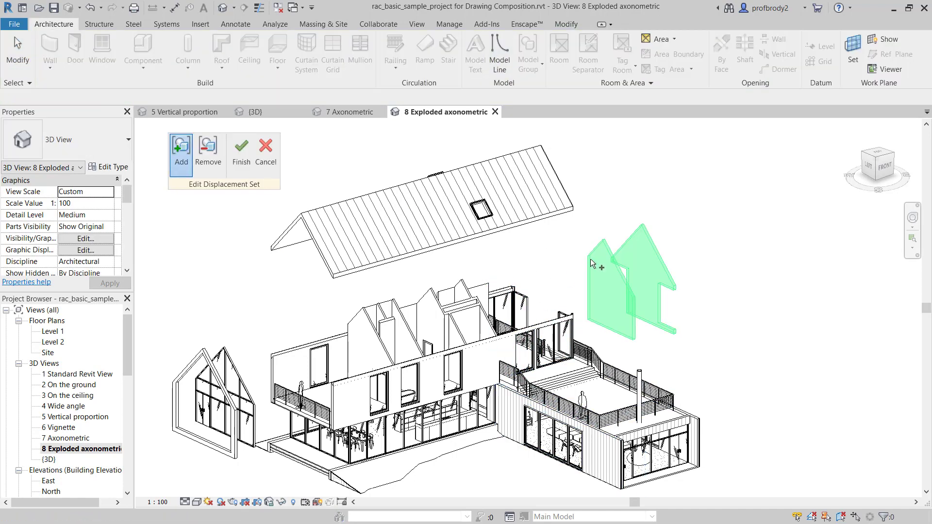
click(242, 150)
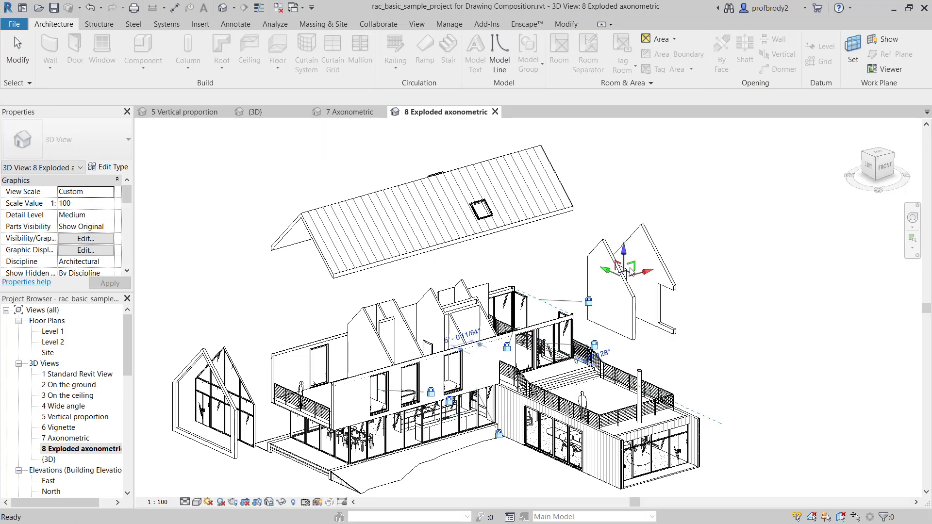
click(611, 255)
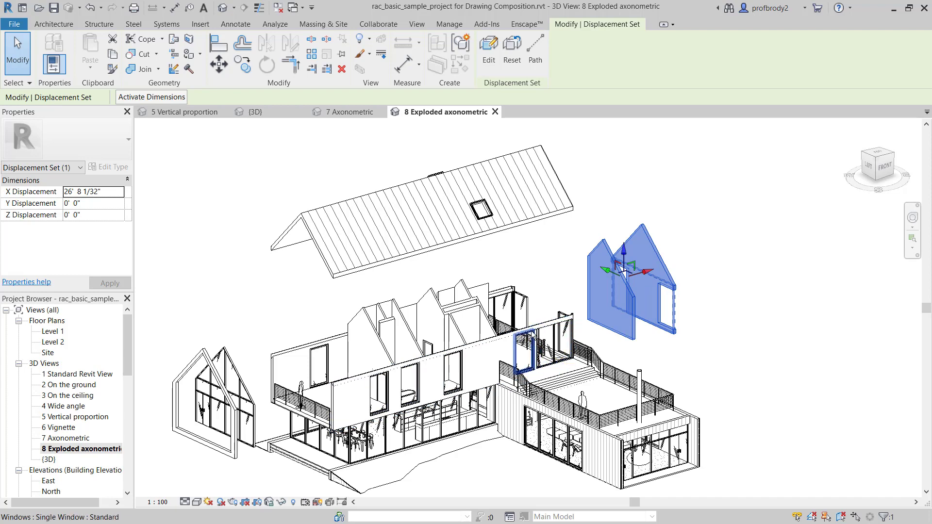
Add displacement paths linking the corners of the raised roof, the terrace-side gable walls and the balcony-end gable frame back to the house.
shift+middle_drag(537, 336, 513, 334)
middle_drag(442, 297, 493, 303)
scroll(493, 303, down, 1)
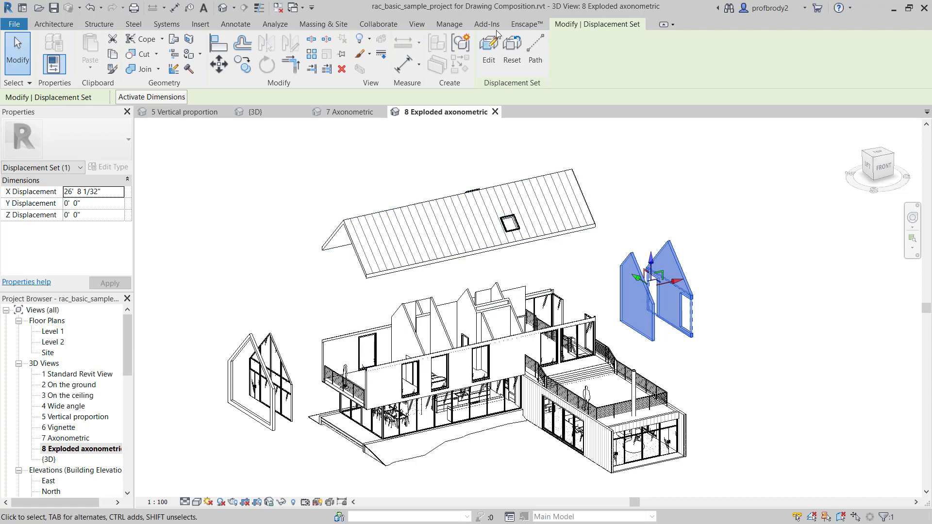
click(543, 47)
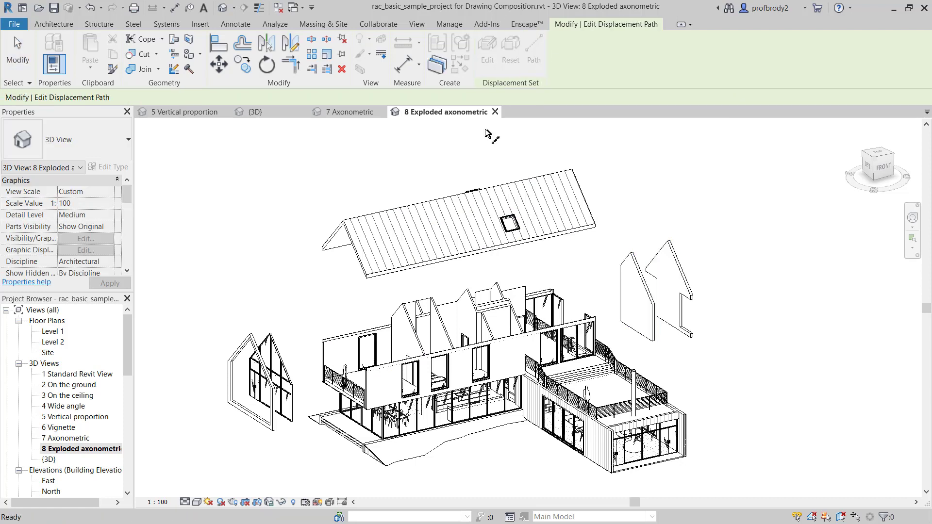
click(320, 258)
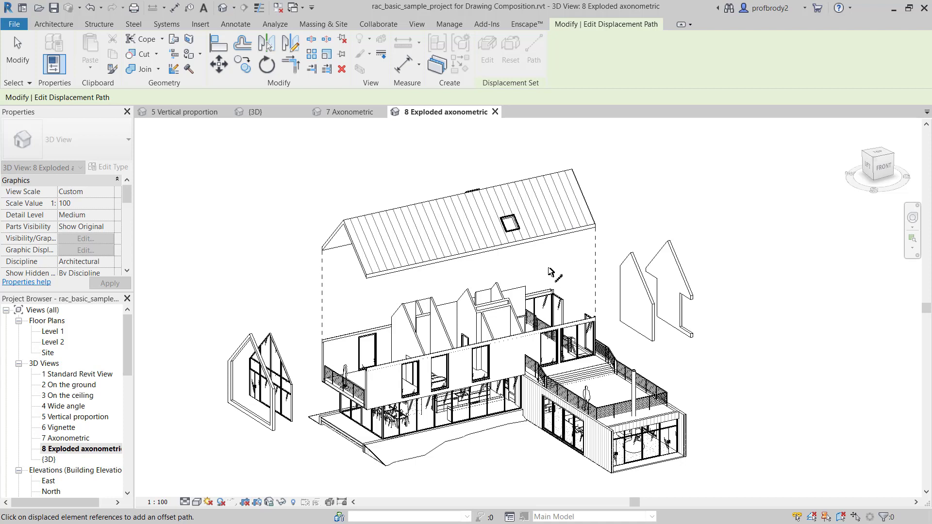
click(364, 282)
click(654, 344)
click(274, 429)
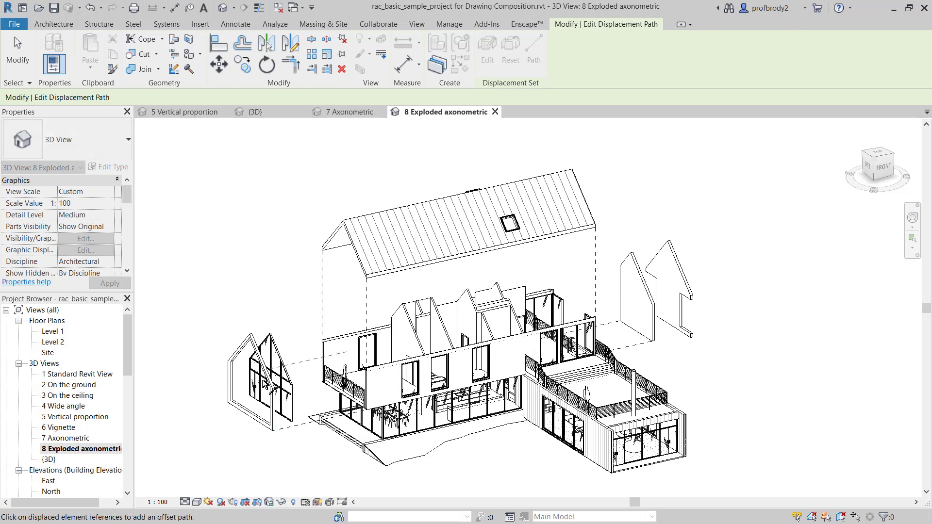
click(234, 400)
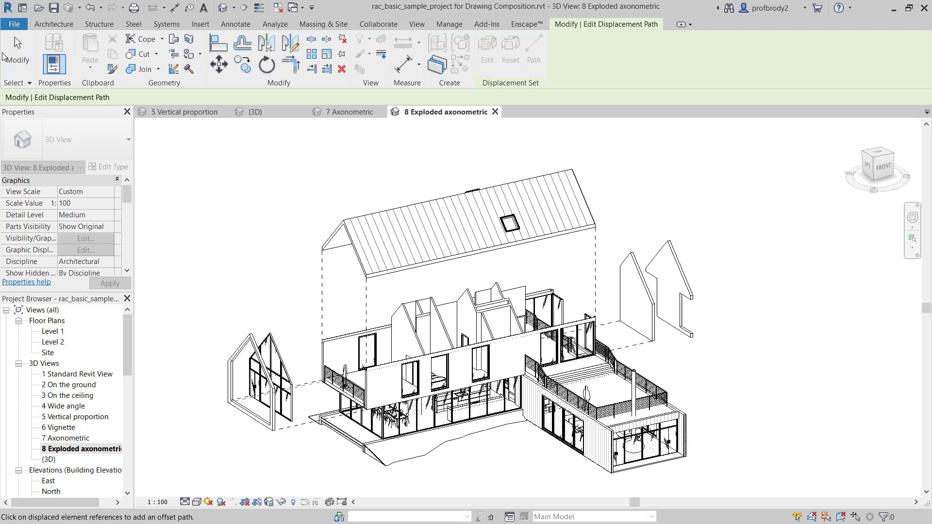
click(14, 37)
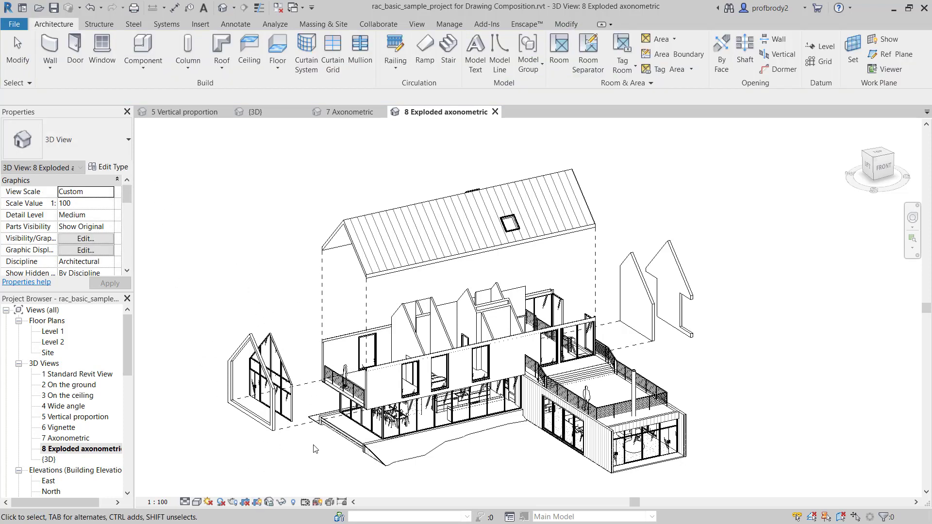
Tighten all four sides of the crop region around the exploded house and its displaced parts.
scroll(359, 413, down, 2)
scroll(442, 358, down, 5)
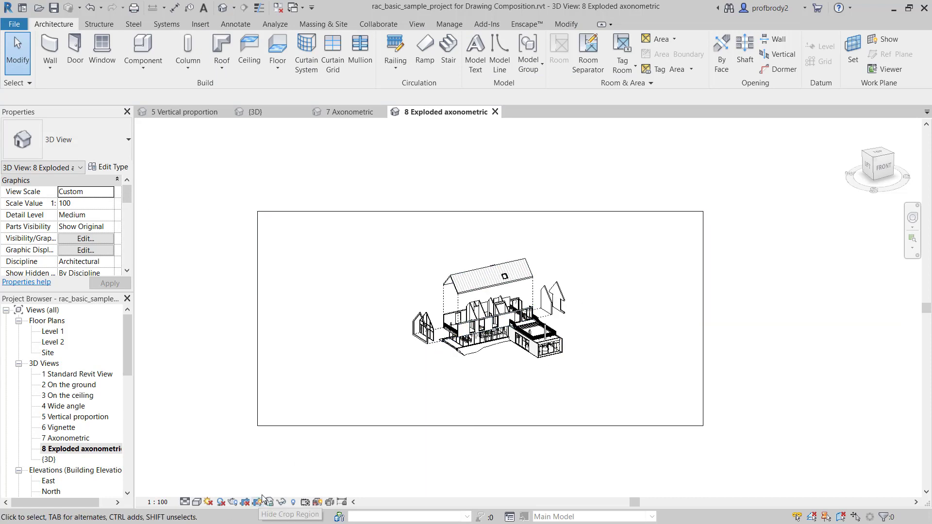
click(397, 426)
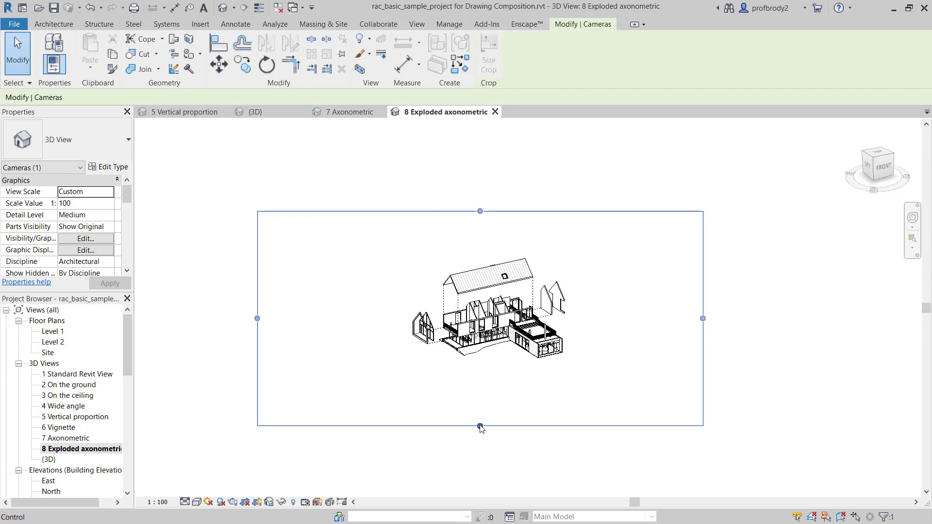
drag(480, 427, 480, 366)
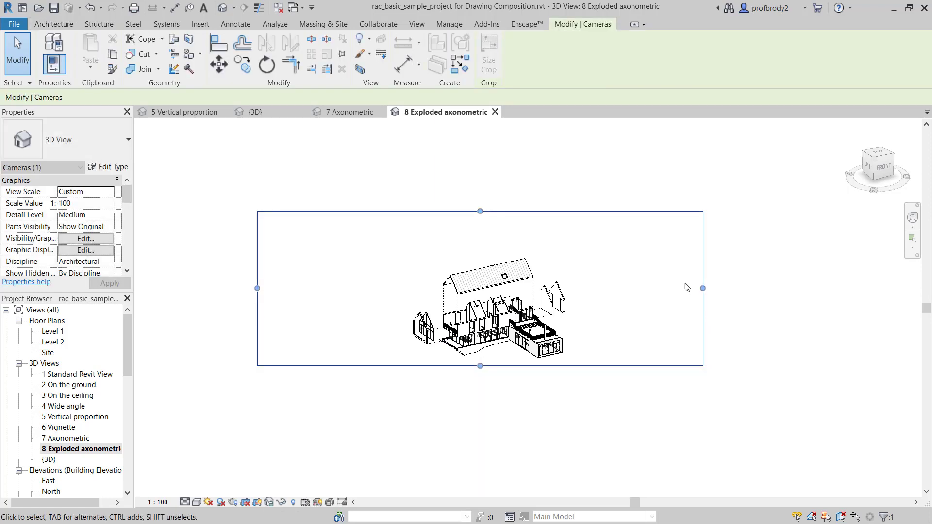
drag(703, 288, 576, 289)
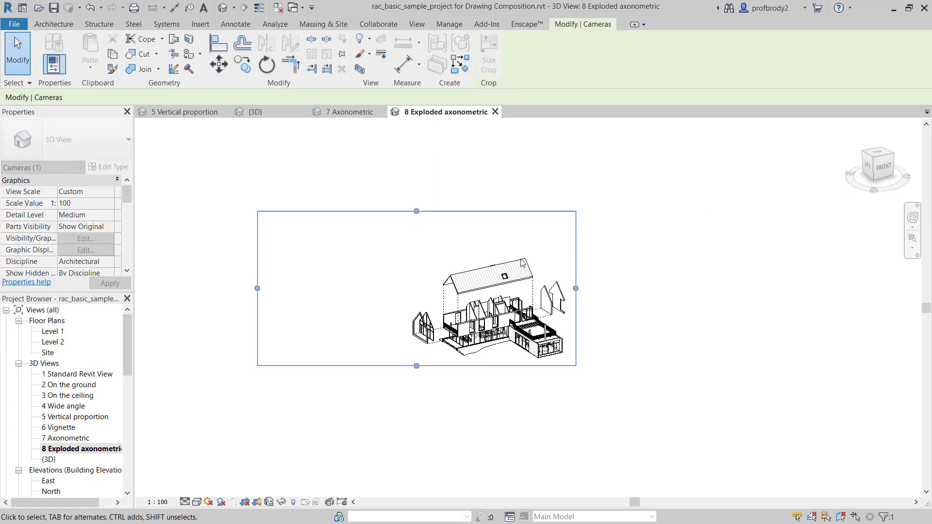
drag(416, 212, 422, 249)
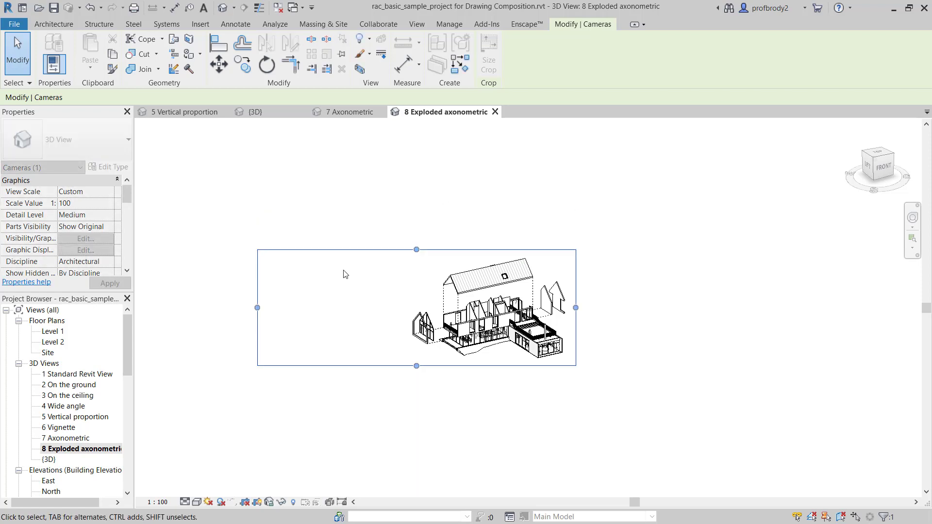
drag(257, 307, 402, 322)
scroll(550, 397, up, 6)
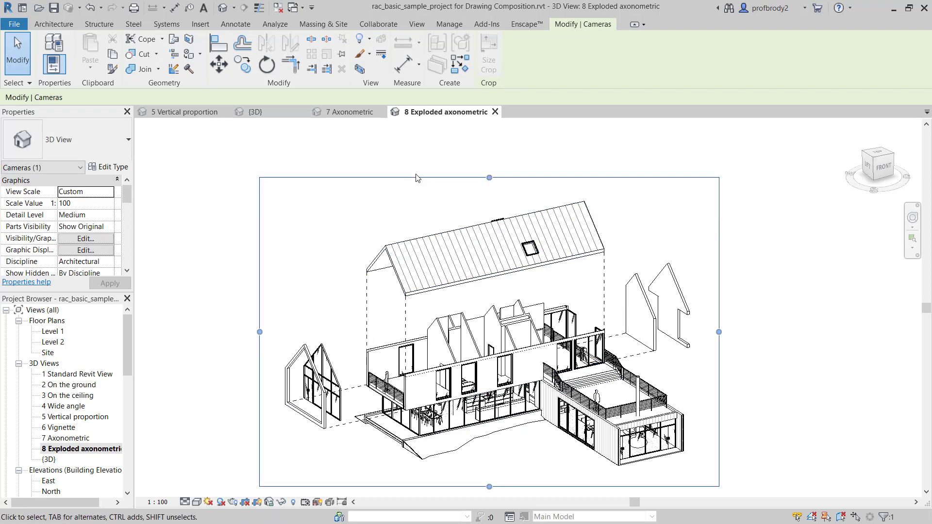
click(402, 161)
Orient the 9 Section perspective view squarely to the Left so it faces the cut through the house.
scroll(444, 449, up, 1)
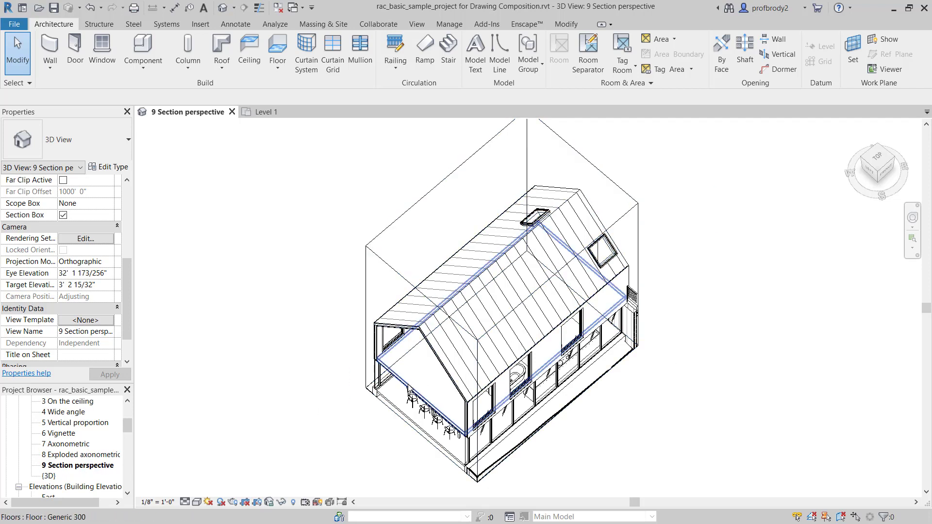
scroll(408, 382, up, 1)
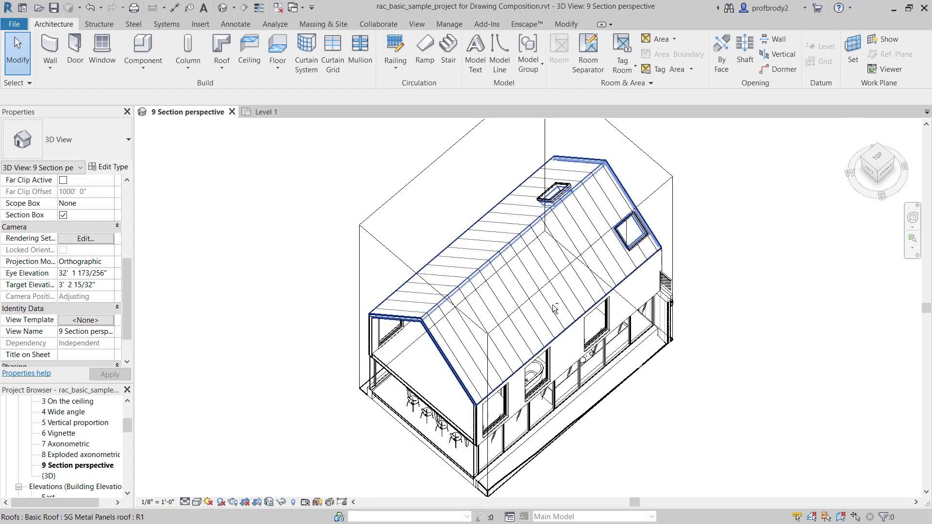
shift+middle_drag(559, 311, 644, 72)
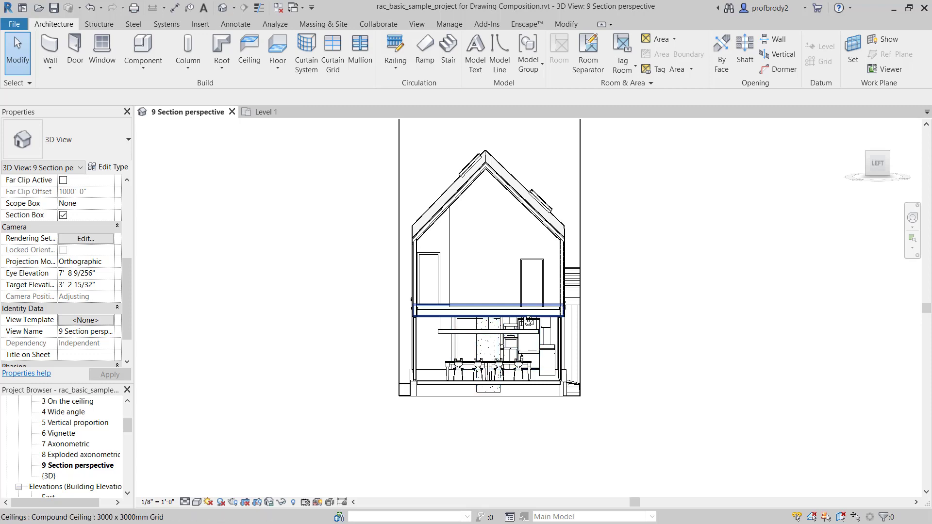
shift+middle_drag(548, 316, 511, 300)
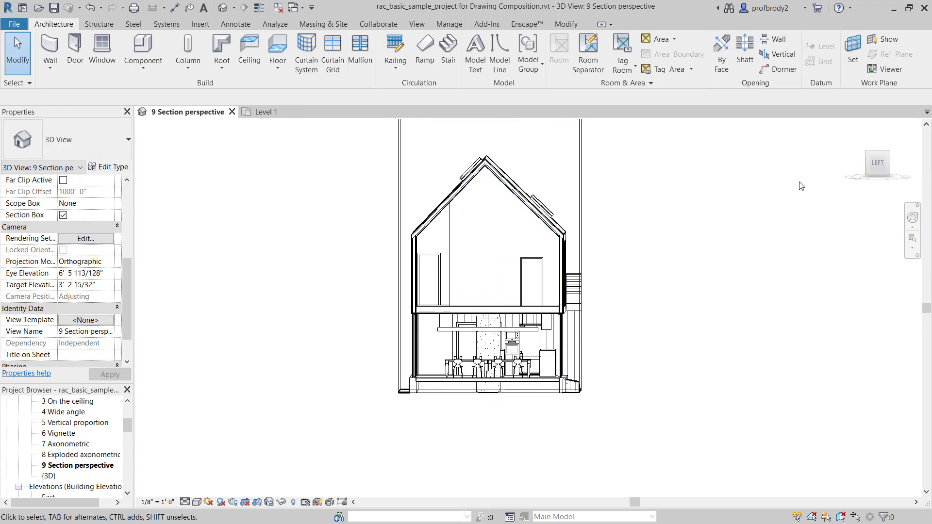
click(877, 166)
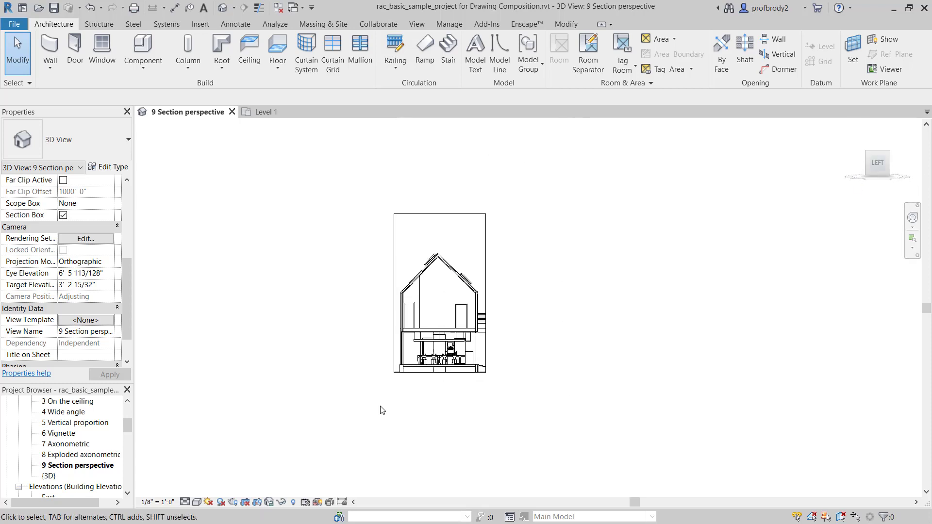
scroll(440, 243, up, 3)
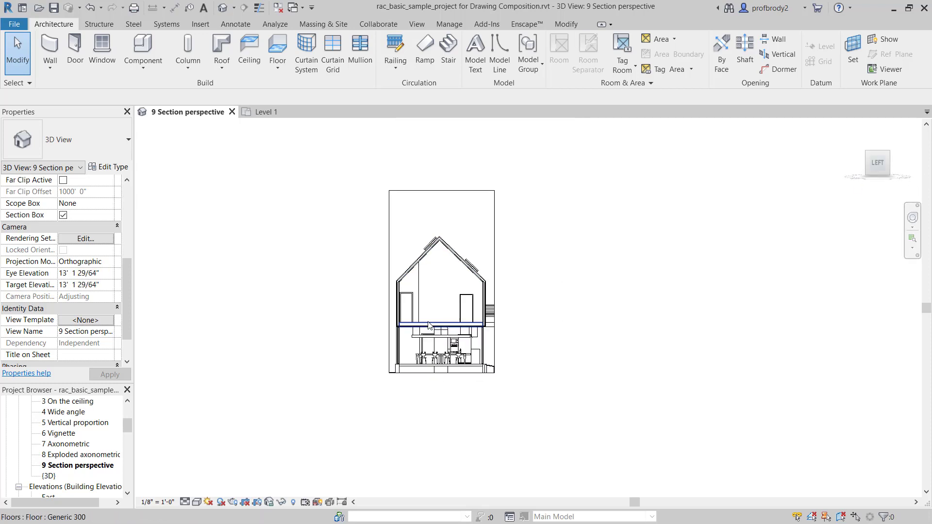
Lower the section box's top to just above the roof ridge and raise its bottom slightly to the underside of the foundations.
click(422, 150)
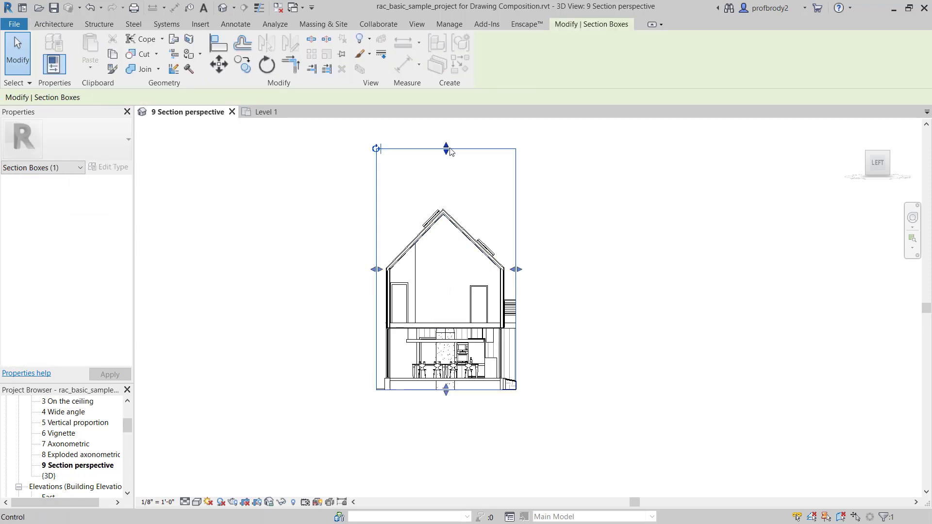
scroll(447, 178, up, 3)
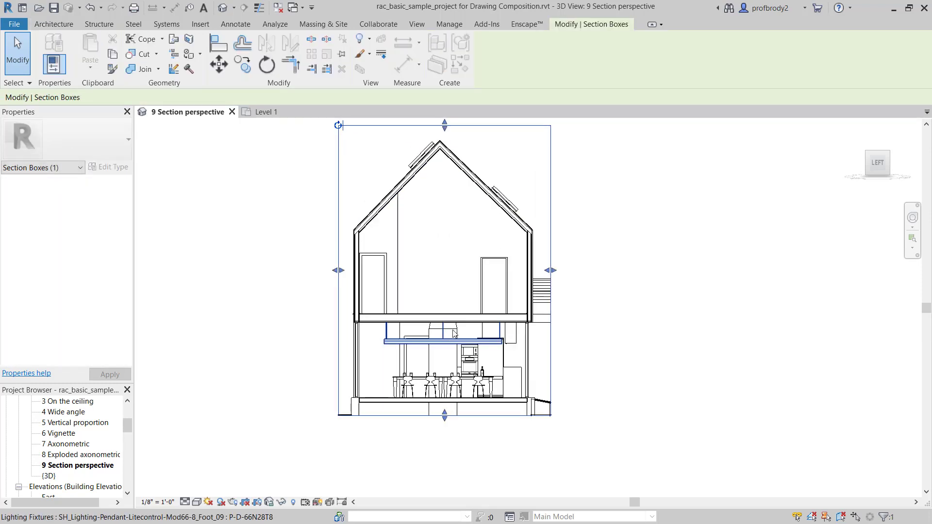
middle_drag(485, 398, 489, 406)
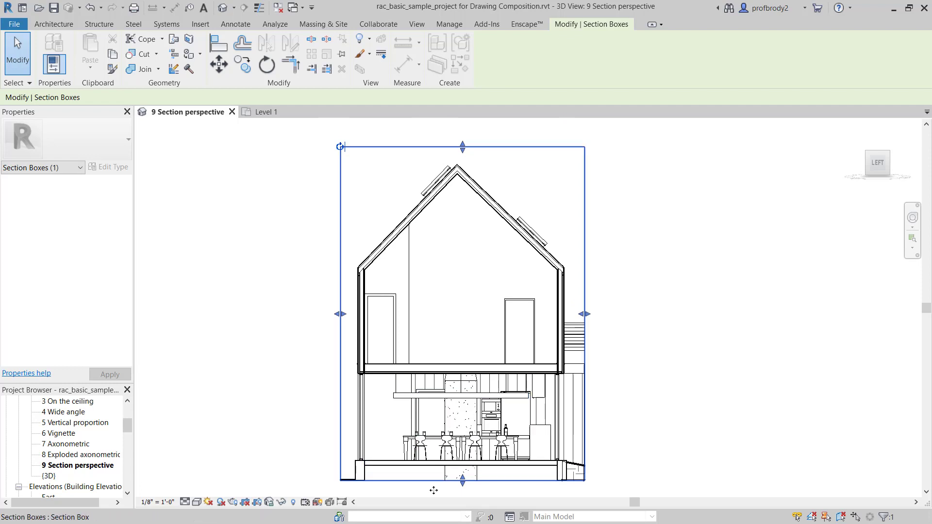
drag(462, 481, 462, 479)
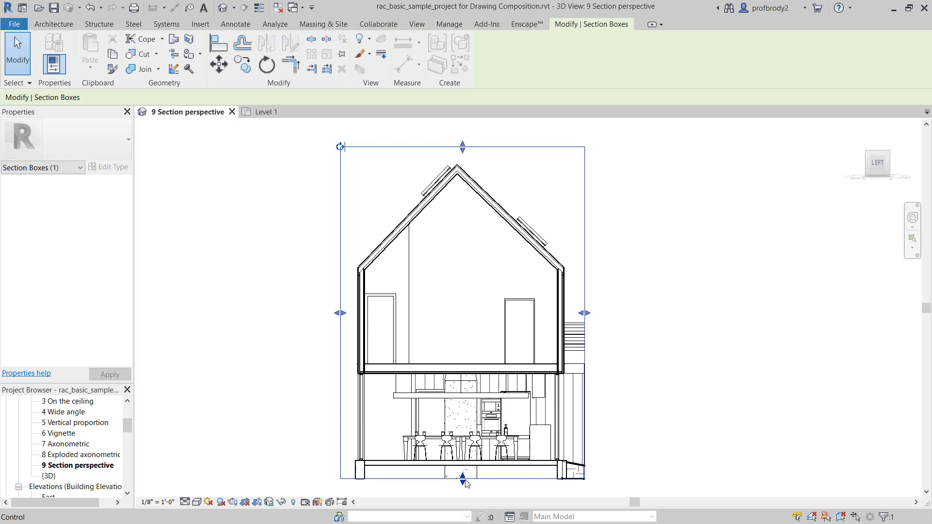
click(292, 454)
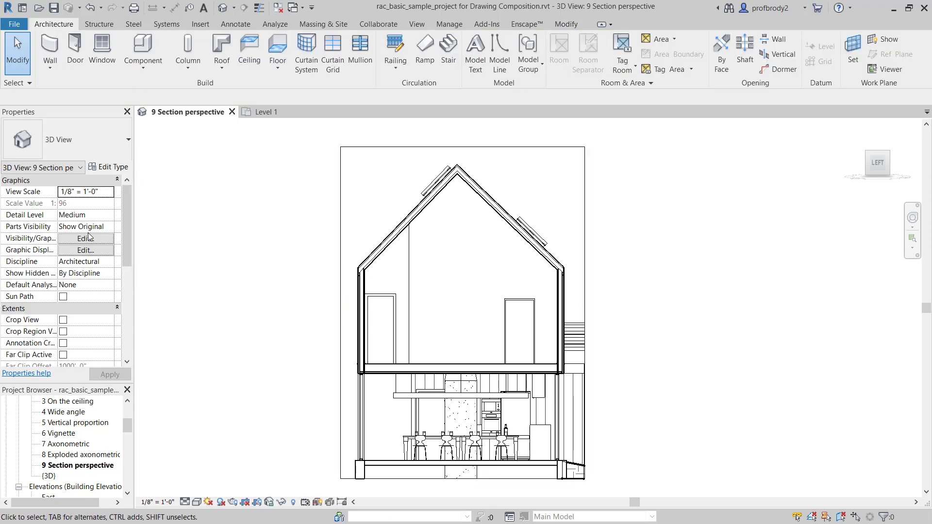
Set the projection mode of the 9 Section perspective view to Perspective.
drag(128, 249, 146, 296)
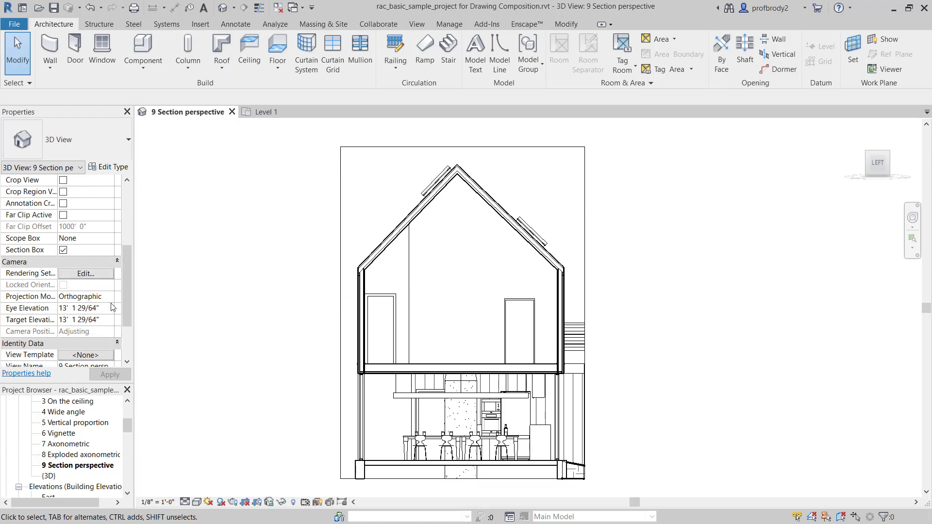
click(105, 302)
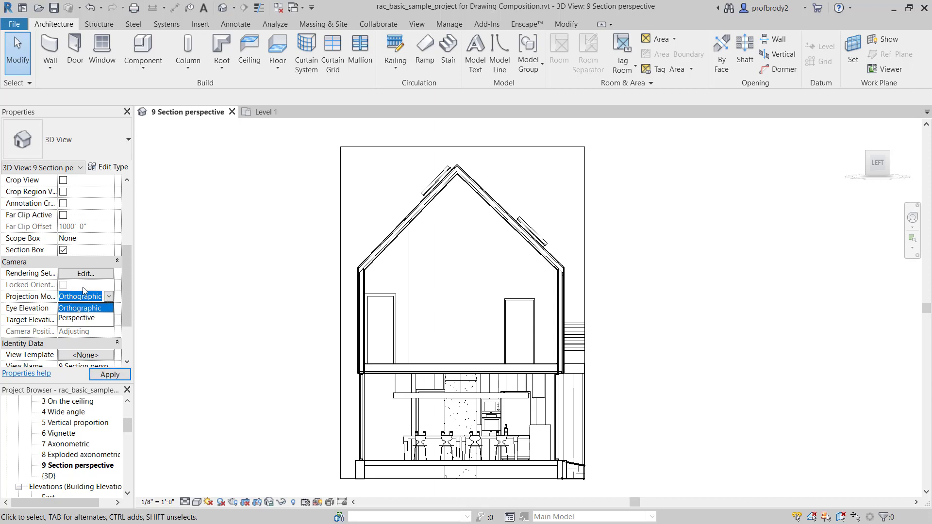
click(84, 318)
scroll(87, 340, down, 2)
click(110, 375)
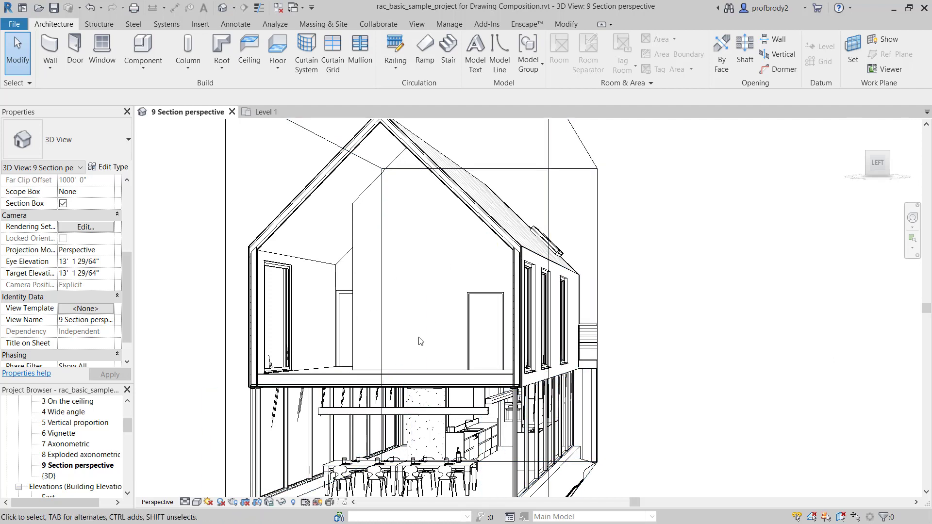
Pan the 9 Section perspective camera and pull it back so more of the cut house fits in the view.
click(912, 217)
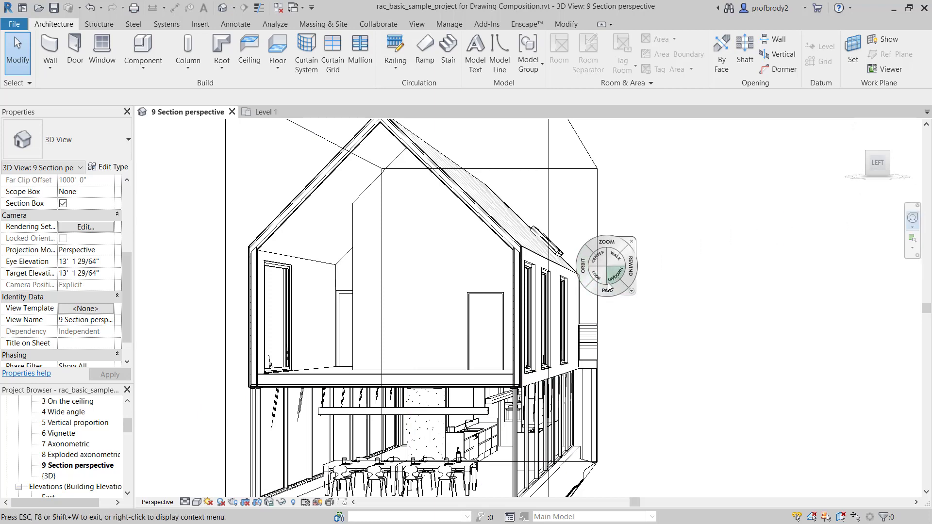
drag(608, 287, 611, 292)
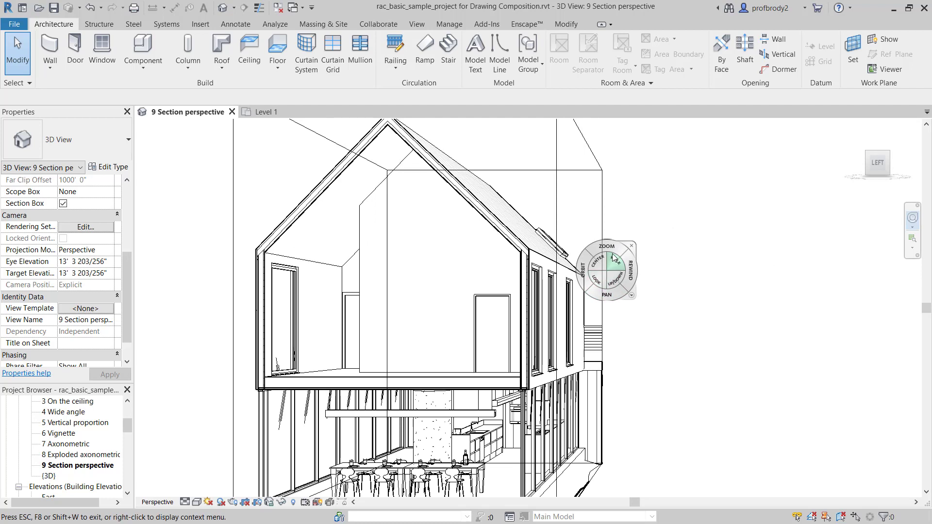
drag(610, 248, 610, 260)
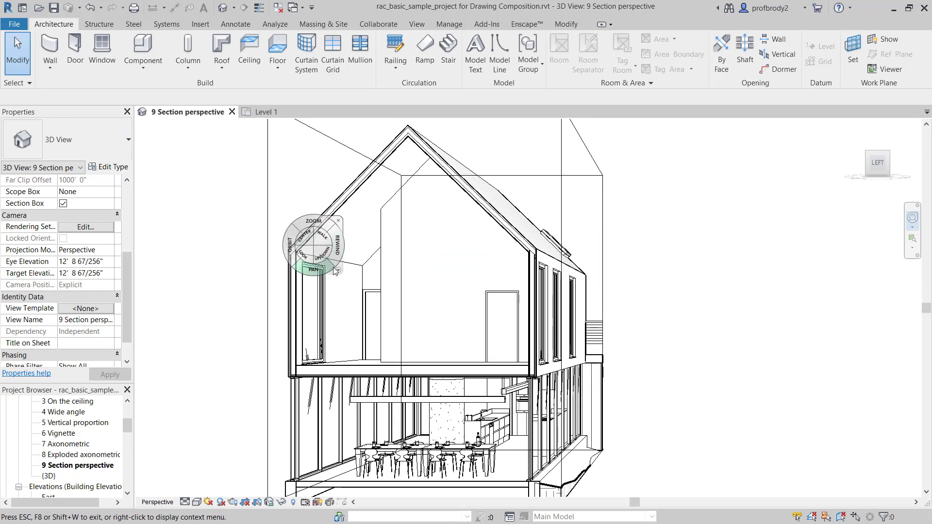
key(Escape)
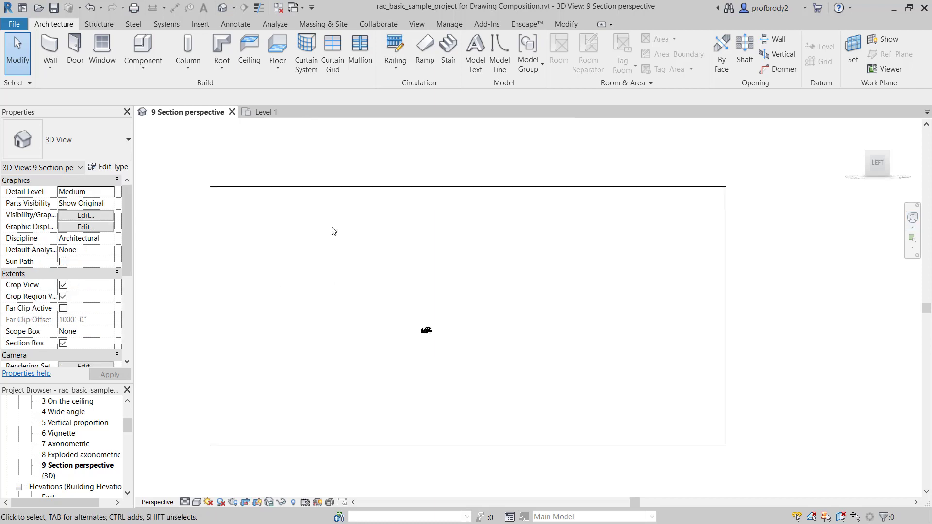
Shrink the section perspective's crop region from its sides and top to a small frame around the house.
click(307, 187)
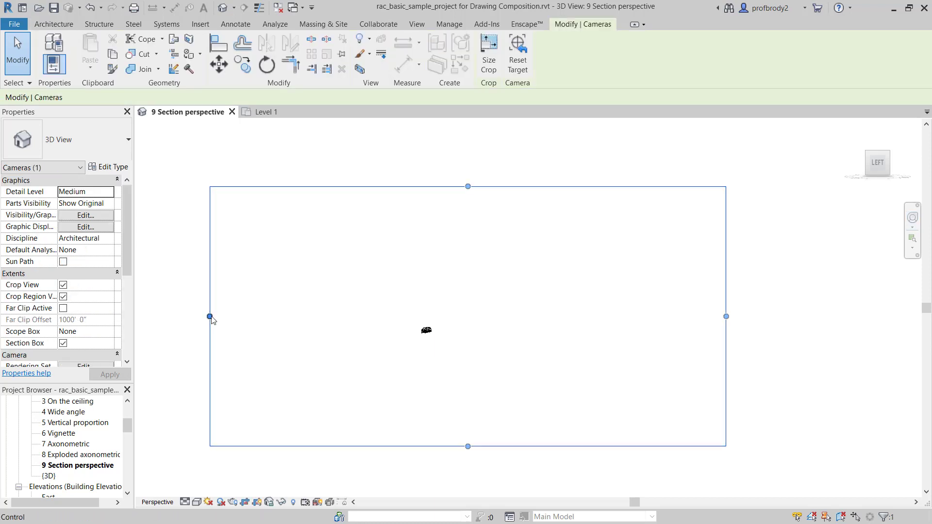
drag(210, 317, 399, 320)
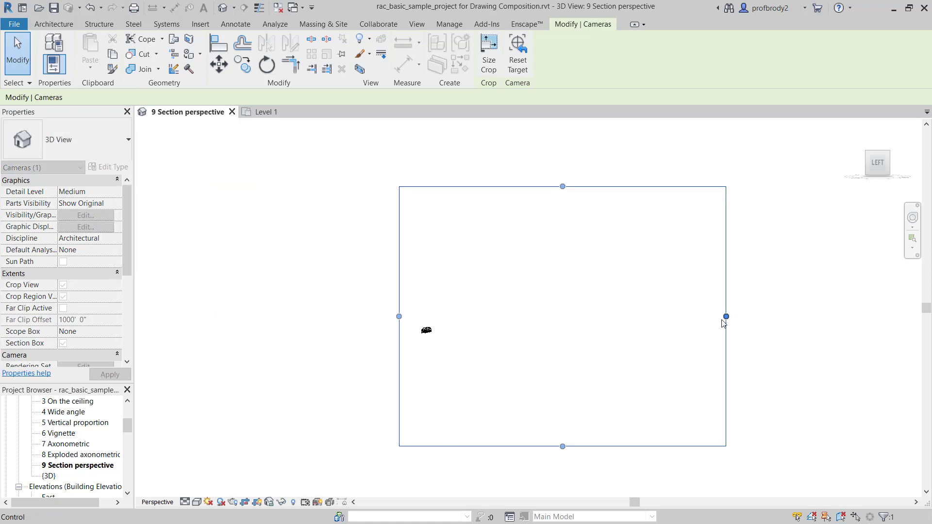
drag(723, 320, 452, 294)
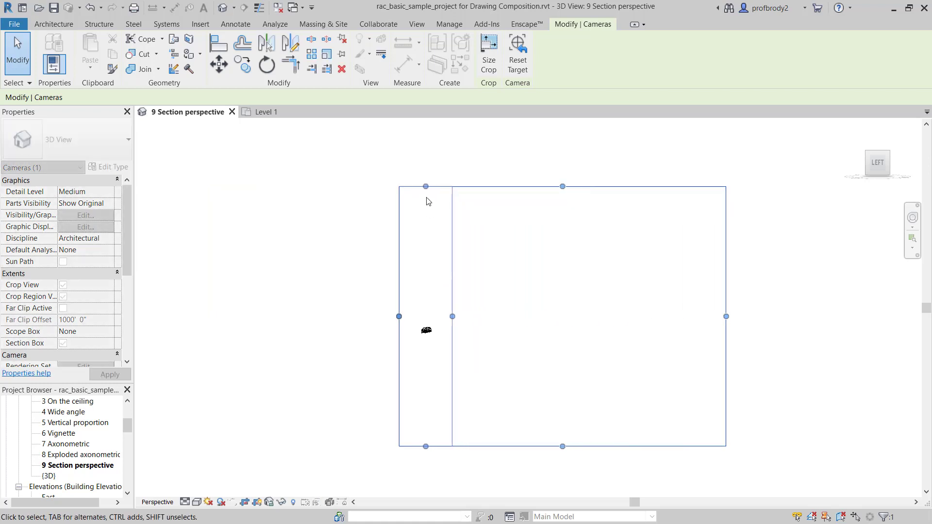
drag(426, 188, 432, 316)
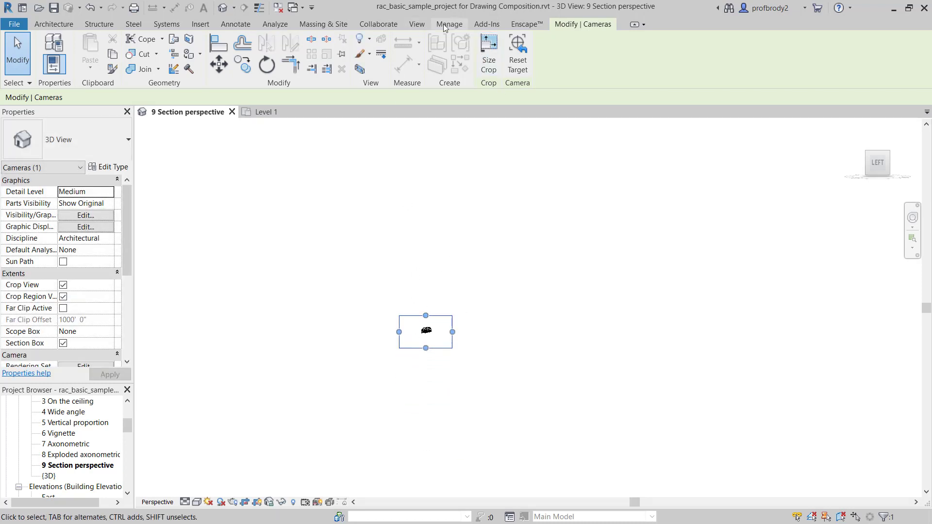
Set the crop region's width to 12 inches, scaling it with locked proportions.
click(496, 65)
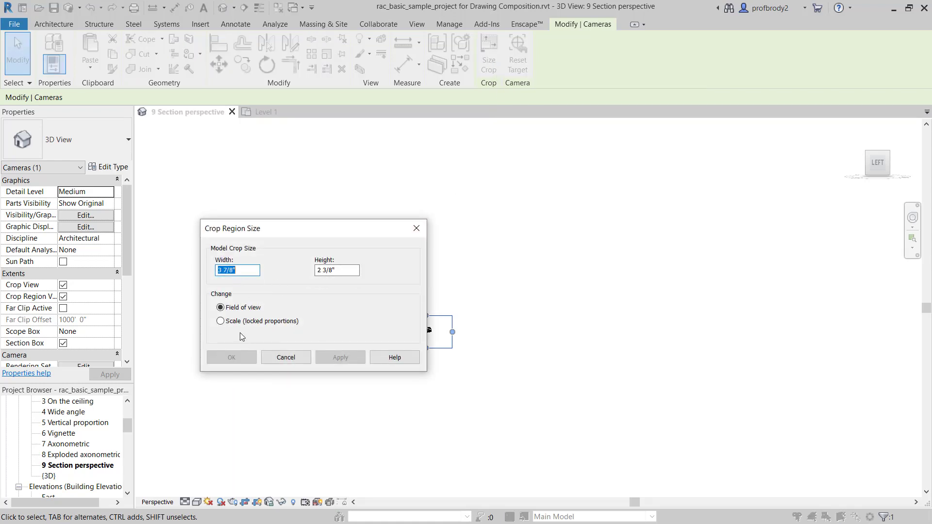
click(221, 321)
text(12)
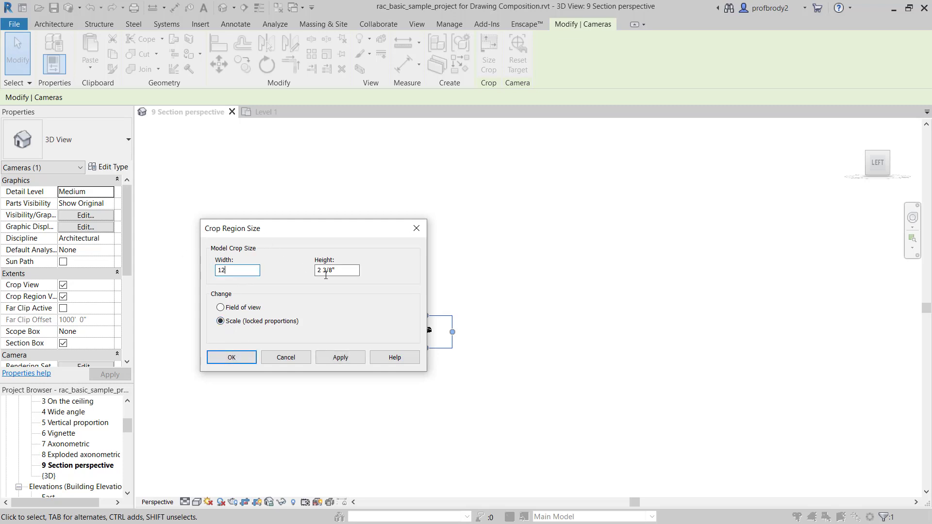
click(341, 358)
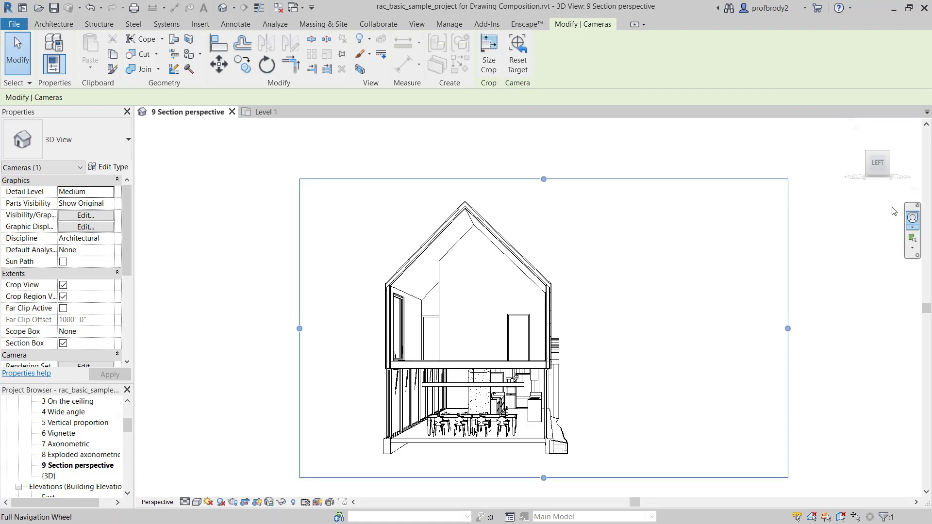
Orbit, pan and zoom the section perspective camera to an oblique view showing the cut end and one long side of the house.
click(912, 221)
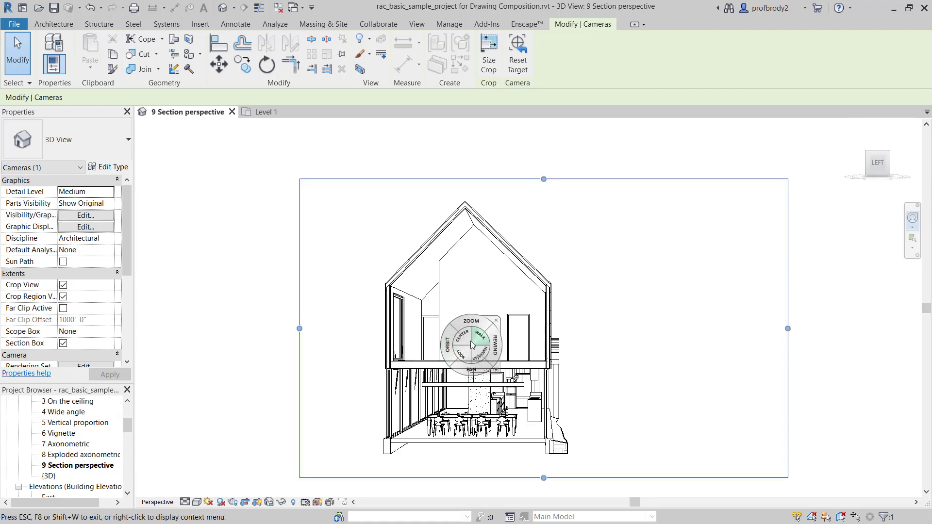
drag(447, 344, 374, 345)
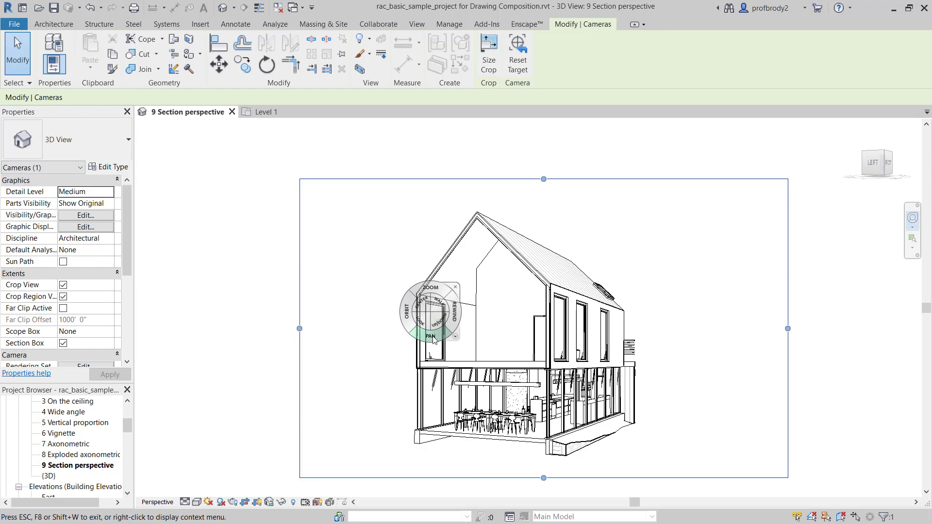
mouse_move(436, 332)
mouse_down()
mouse_move(485, 447)
mouse_move(481, 491)
mouse_move(484, 281)
mouse_move(464, 235)
mouse_move(459, 167)
mouse_move(458, 199)
mouse_move(460, 181)
mouse_move(472, 225)
mouse_move(470, 217)
mouse_up()
drag(459, 195, 405, 355)
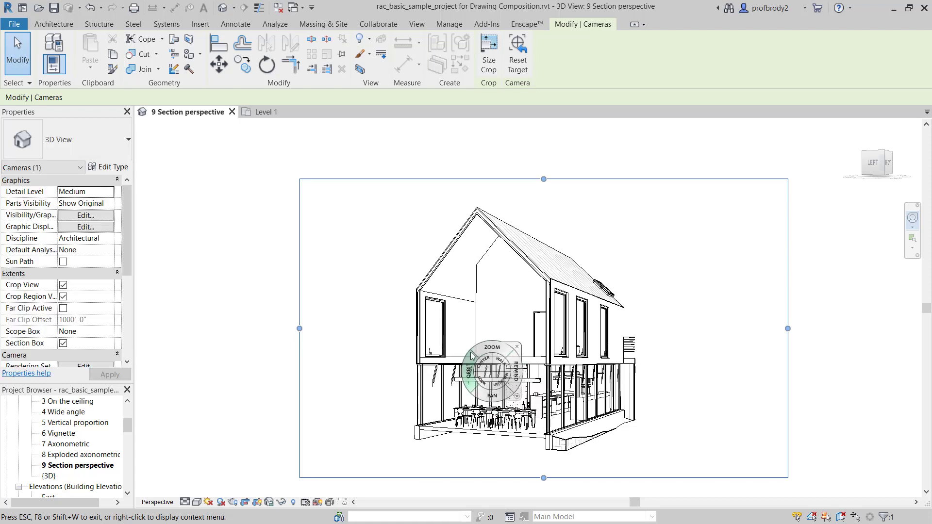
click(517, 346)
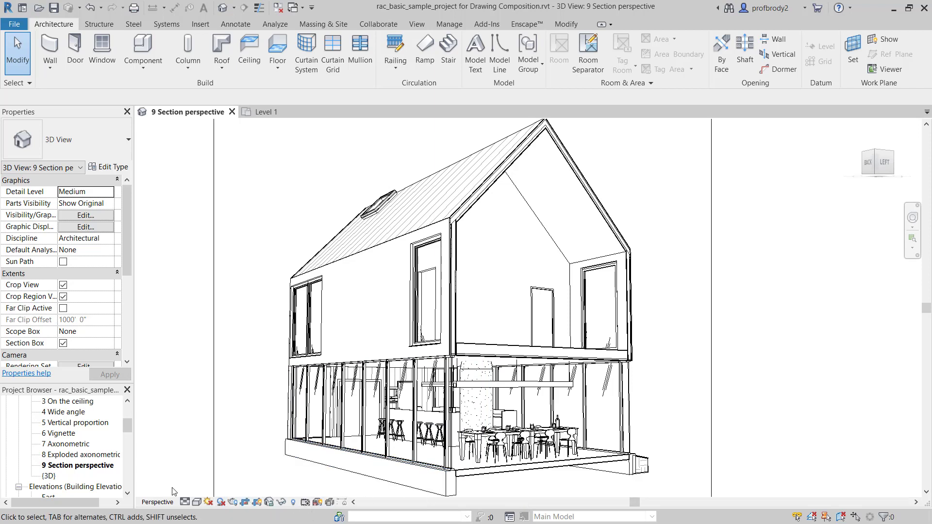
Set the section perspective view's detail level to Coarse.
click(185, 502)
click(200, 465)
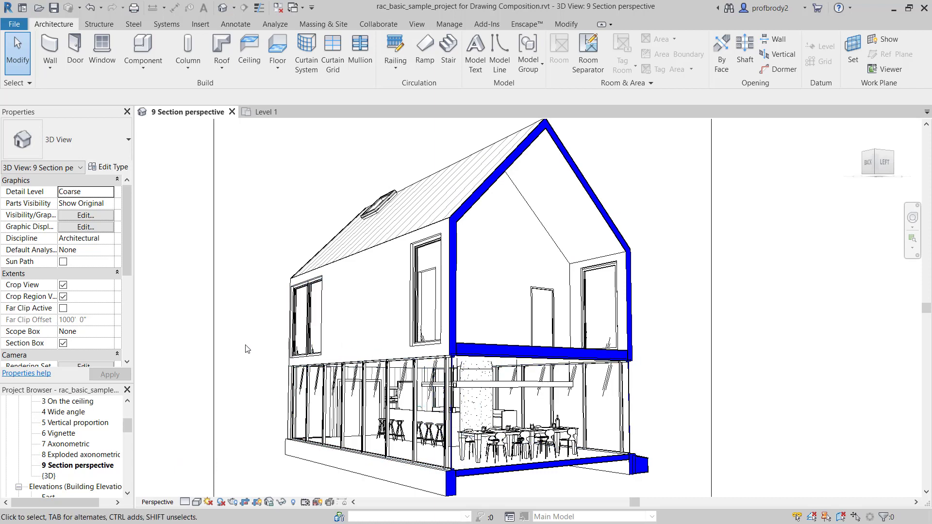
Override the cut pattern of the ceilings, columns, floors, roofs and walls in this view with a black solid fill foreground.
key(v)
key(v)
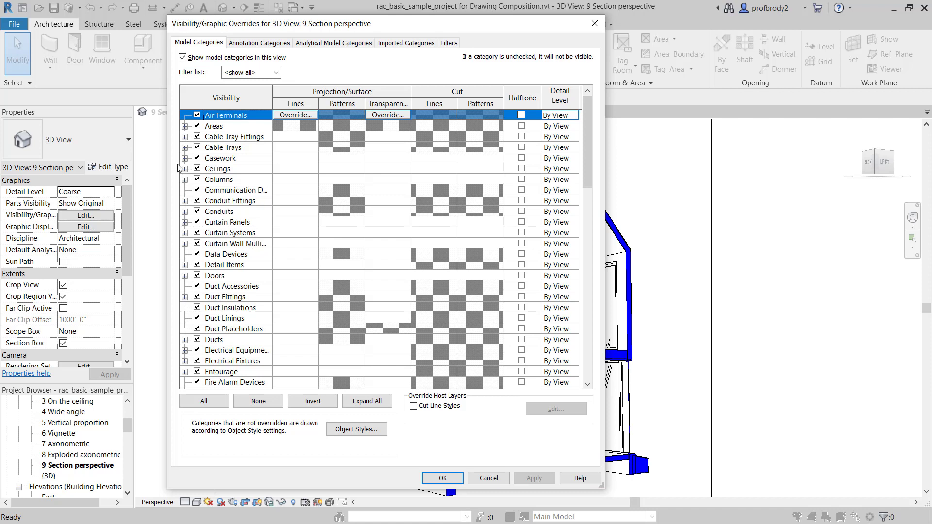
click(218, 171)
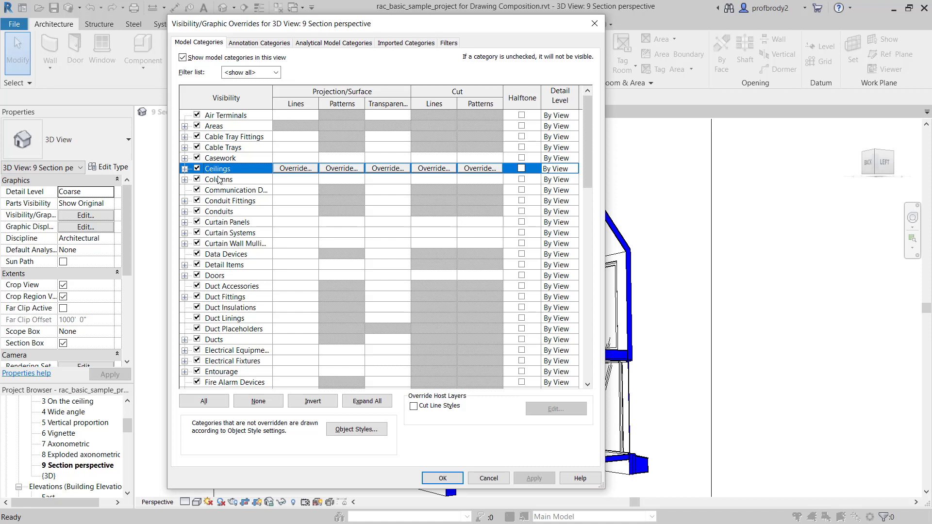
scroll(241, 290, down, 3)
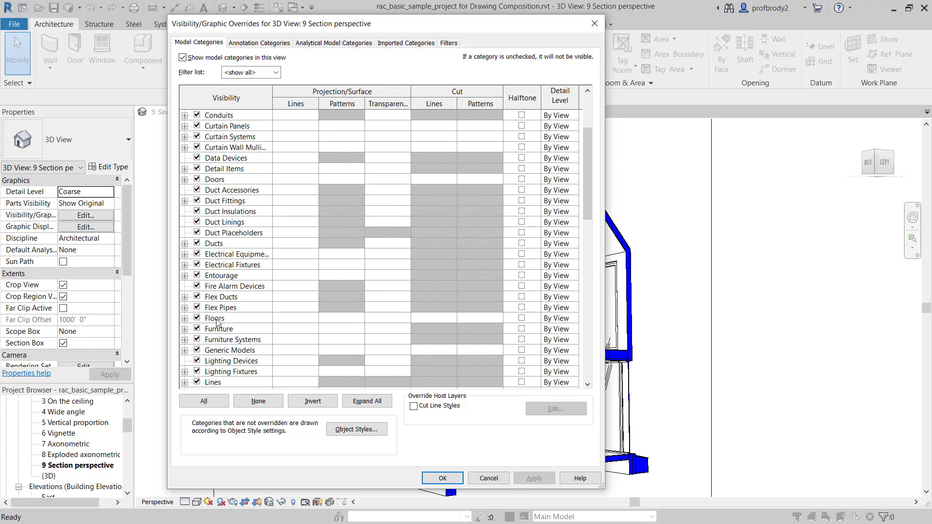
click(217, 319)
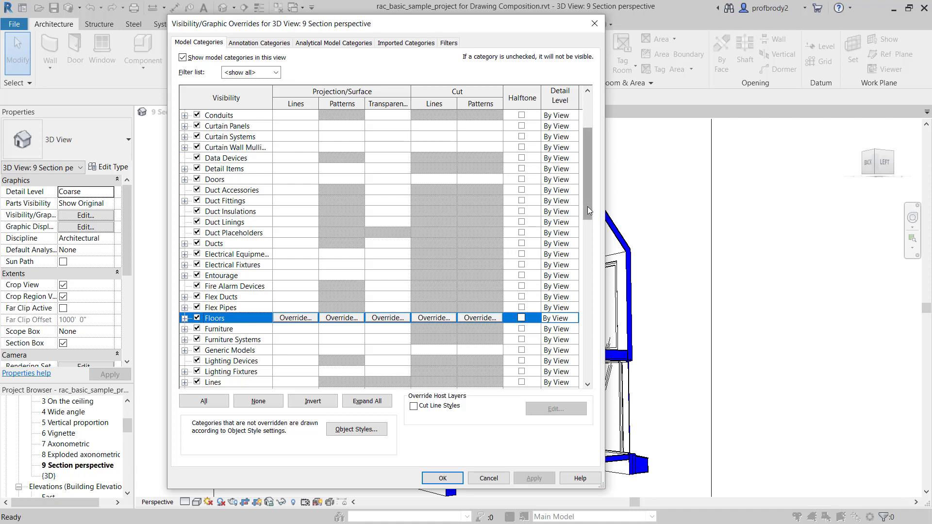
drag(587, 206, 584, 182)
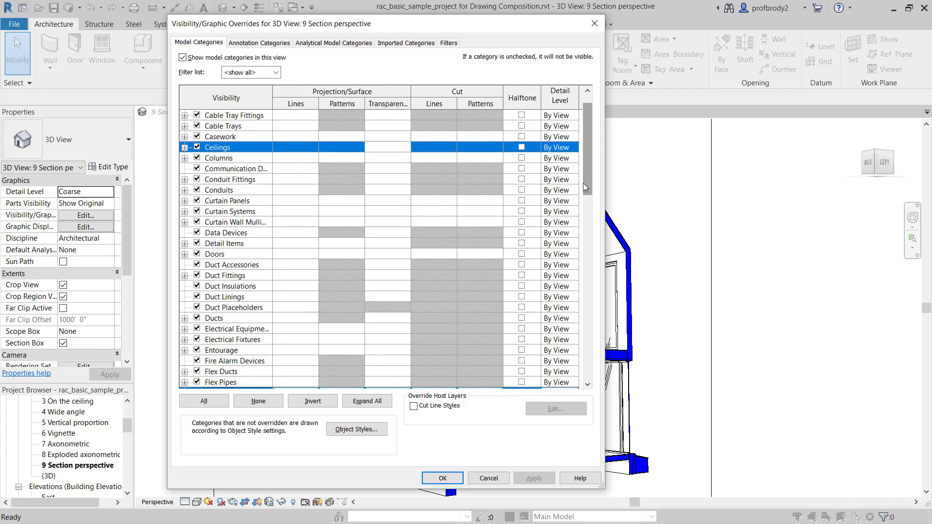
scroll(583, 183, down, 3)
scroll(474, 333, up, 1)
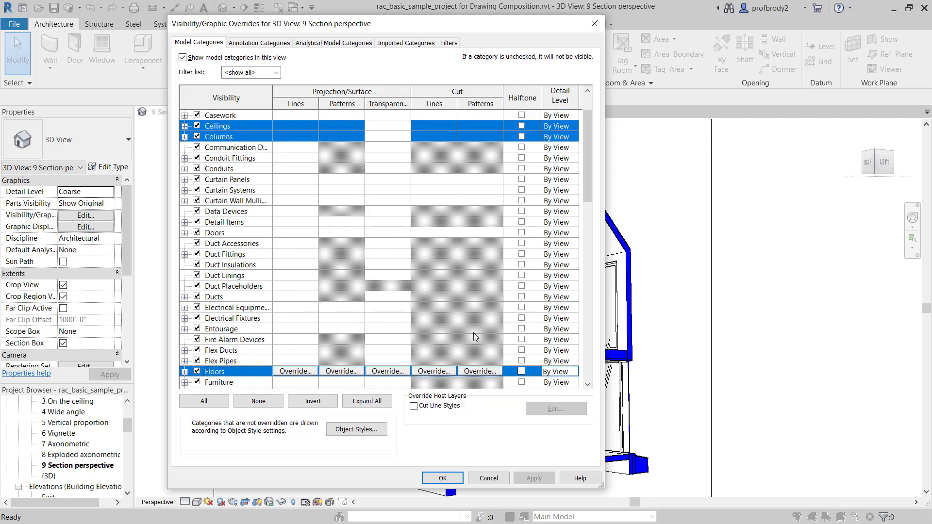
click(474, 372)
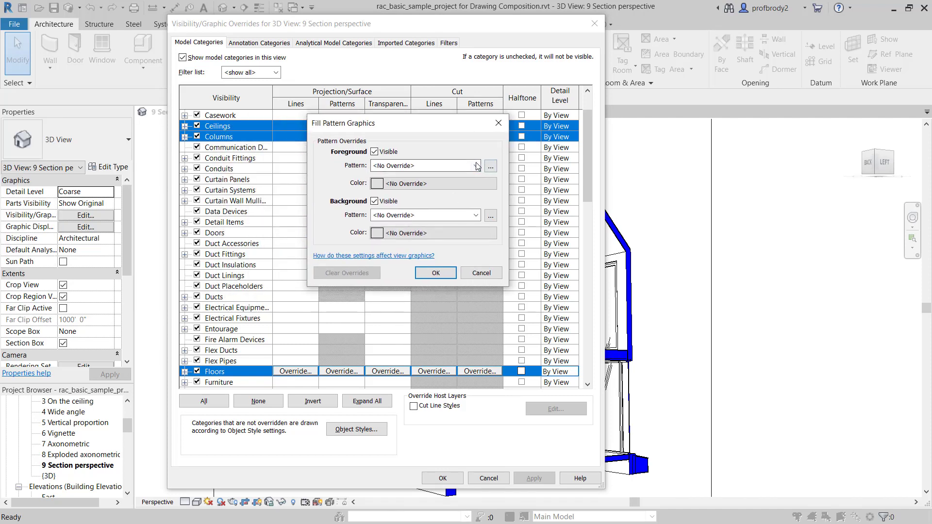
click(476, 166)
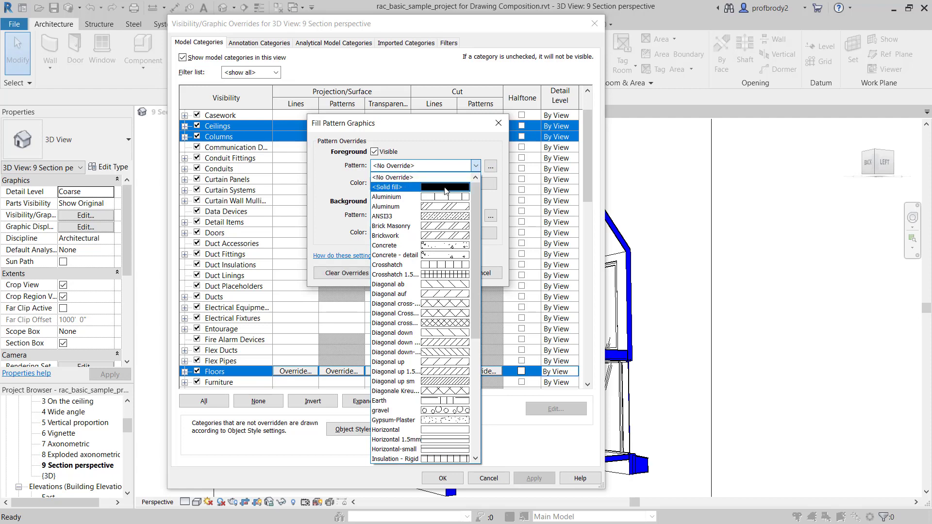
click(445, 188)
click(431, 185)
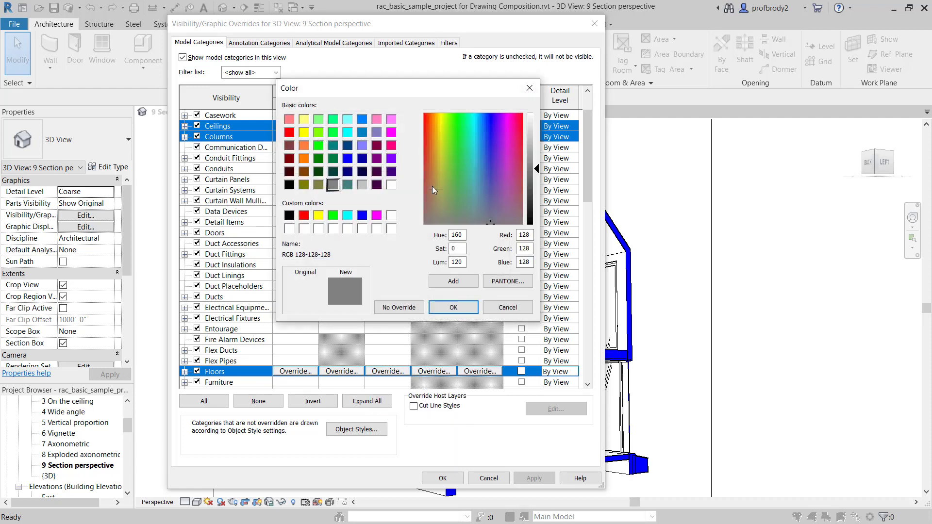
click(289, 185)
click(453, 307)
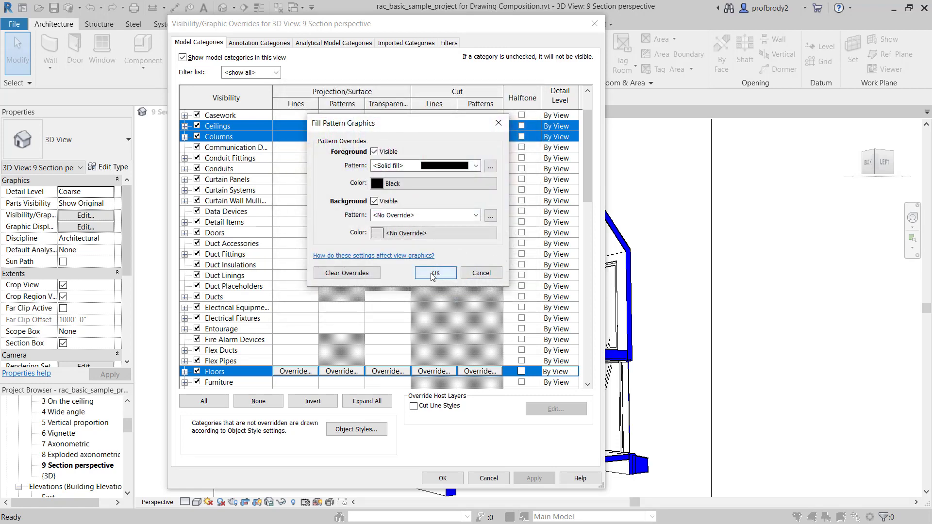
click(434, 272)
key(Return)
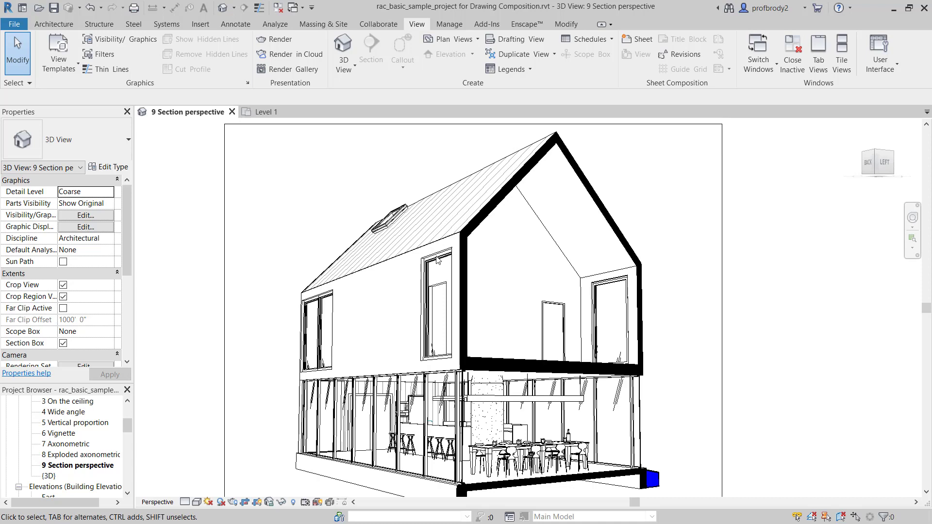
Examine the Rendering settings and the available lighting schemes for the section perspective view.
click(234, 504)
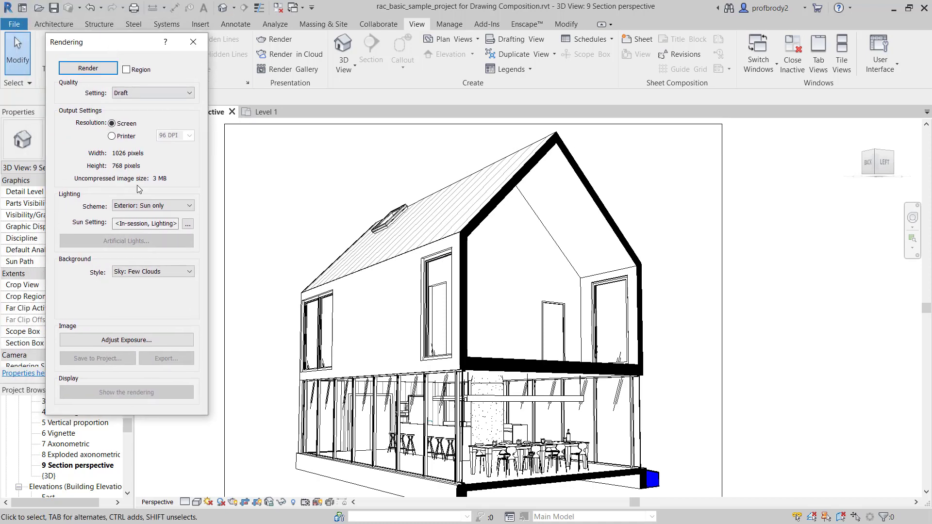
click(176, 206)
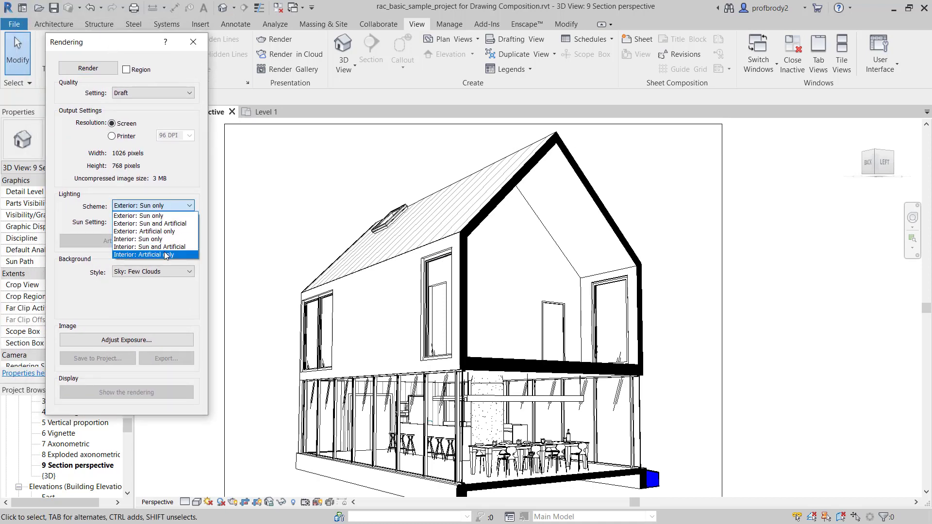
click(186, 178)
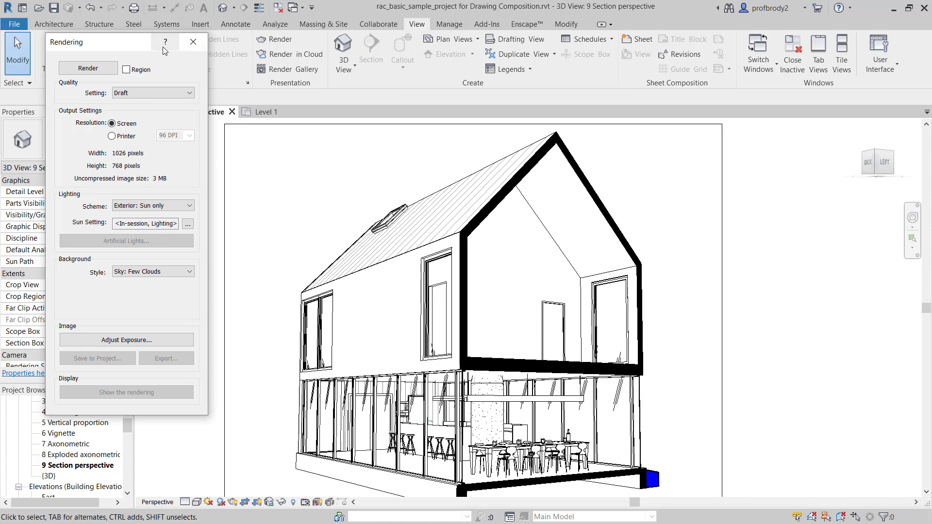
click(201, 45)
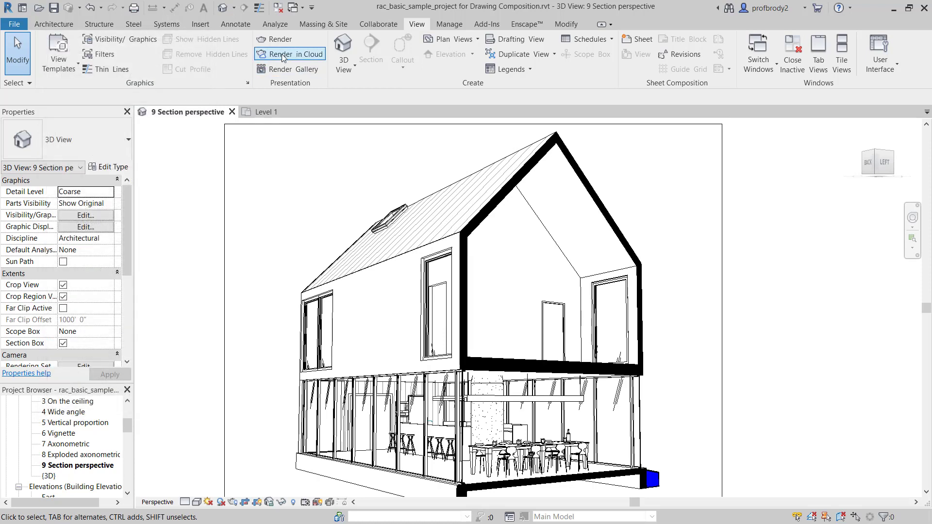
Submit 3D views 1 to 9 for cloud rendering as still images at Standard quality and Medium (1 Mega Pixel) size.
click(283, 55)
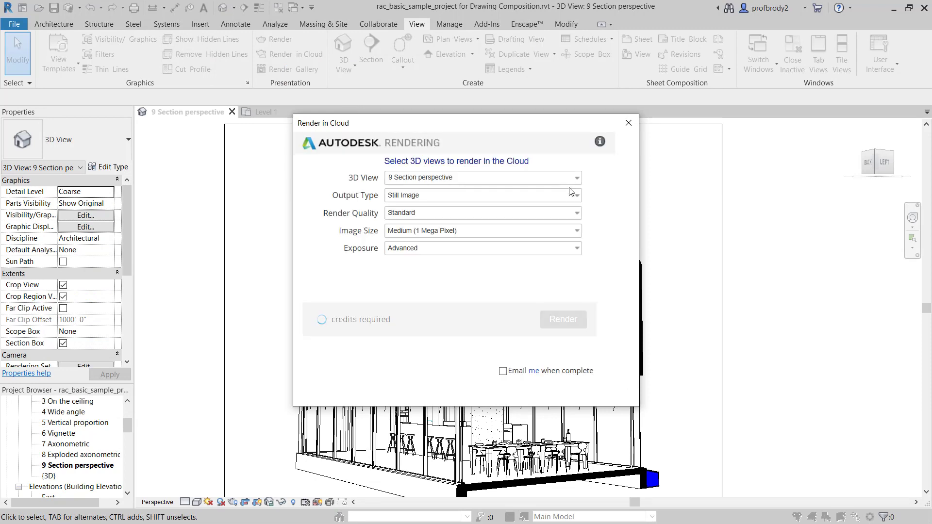
click(578, 181)
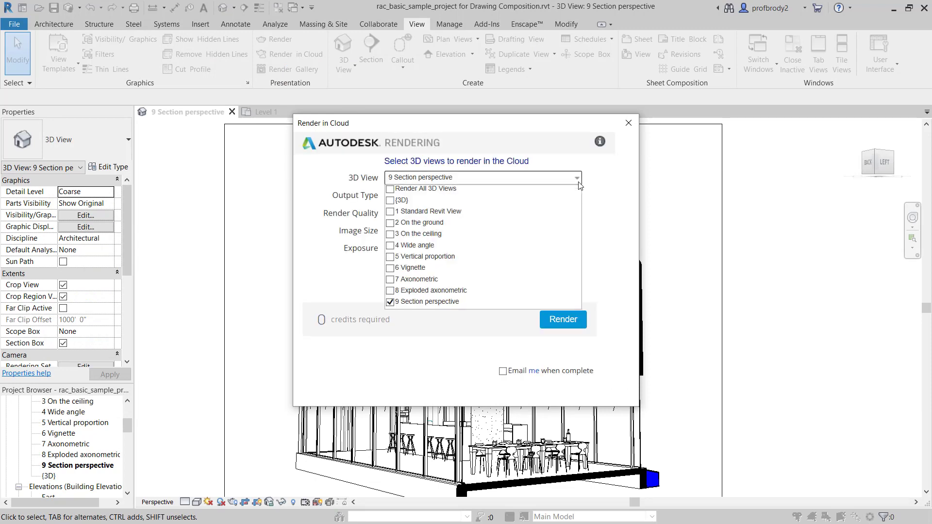
click(577, 178)
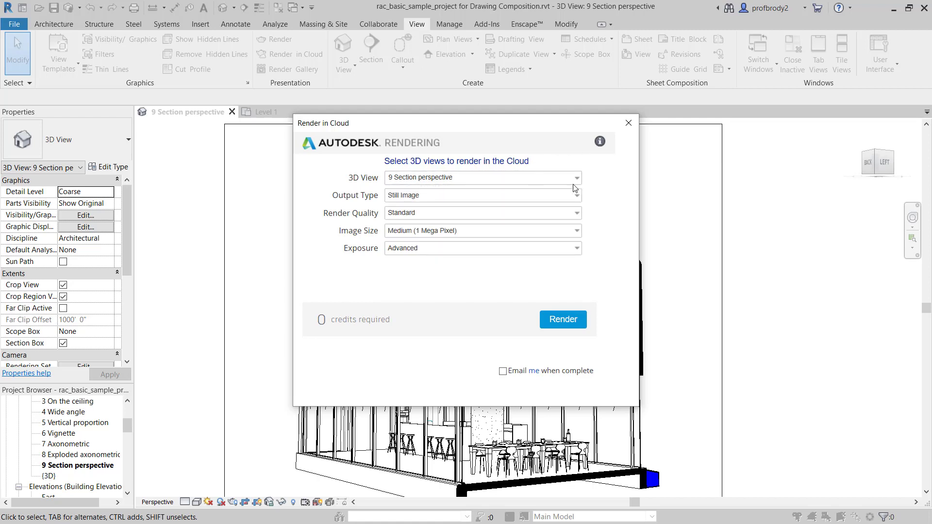
click(575, 179)
click(389, 291)
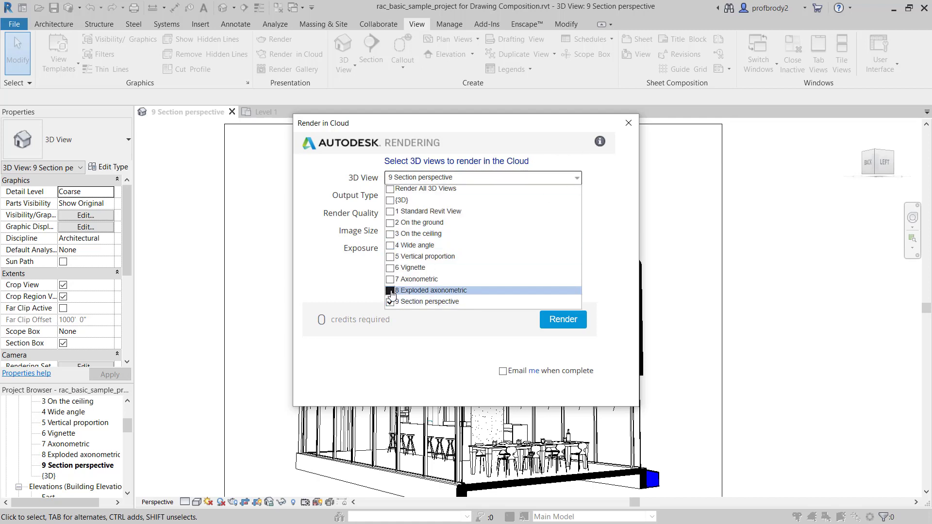
click(390, 279)
click(391, 268)
click(391, 256)
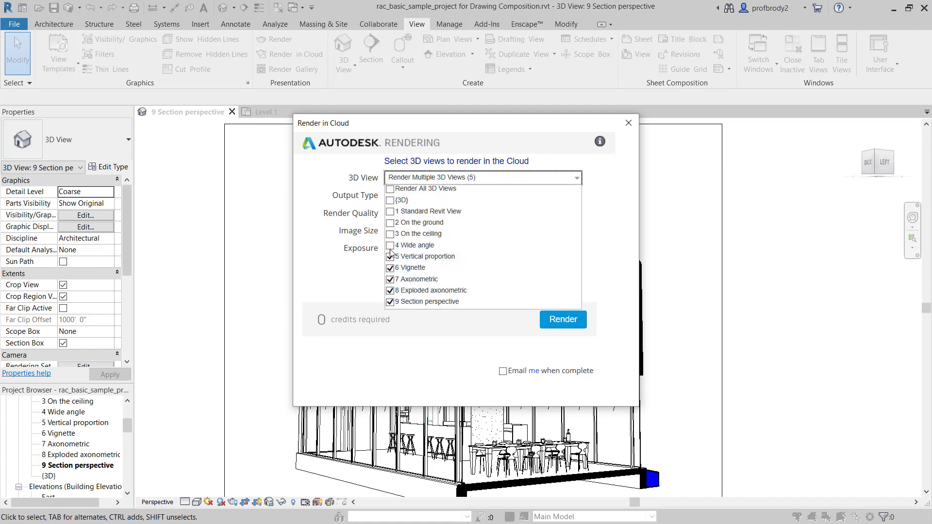
click(390, 245)
click(390, 233)
click(390, 223)
click(390, 211)
click(670, 306)
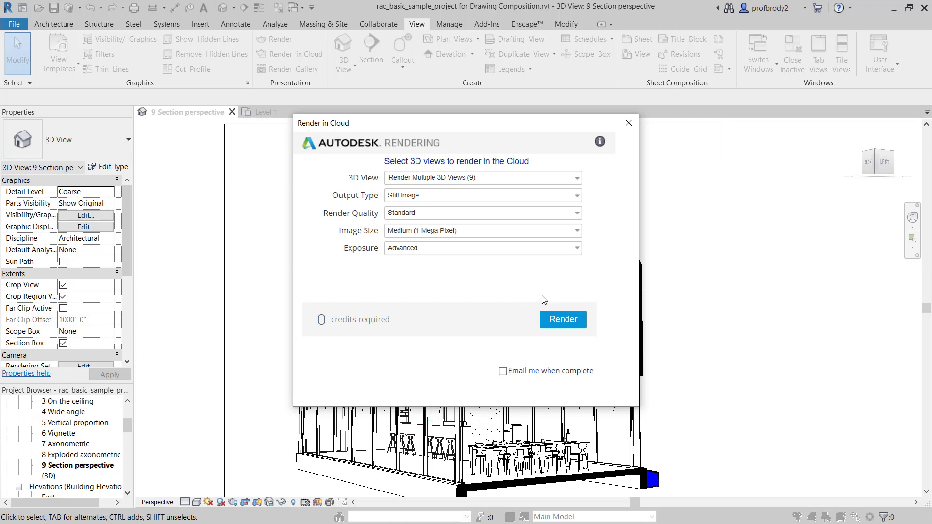
click(563, 319)
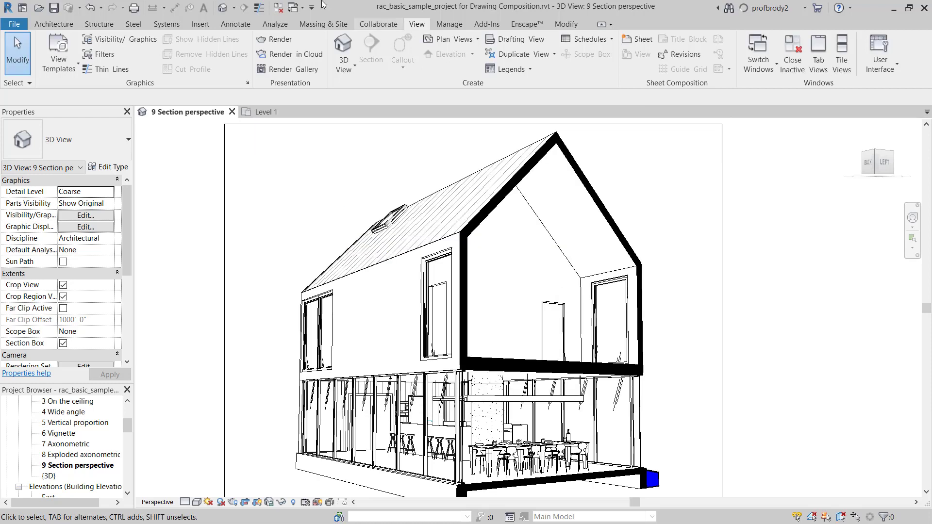
Switch to the online Autodesk render gallery and open the rac_basic_sample_project for Drawing Composition project.
click(295, 71)
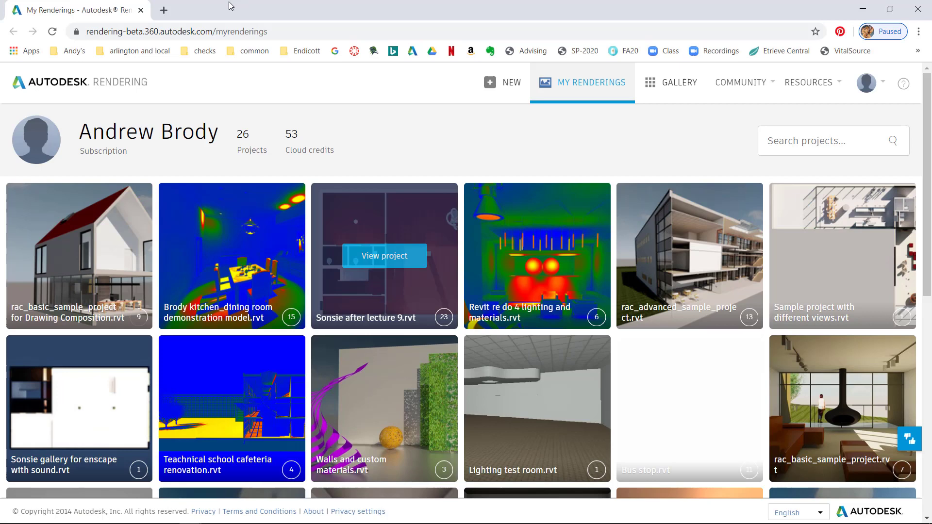
mouse_move(78, 286)
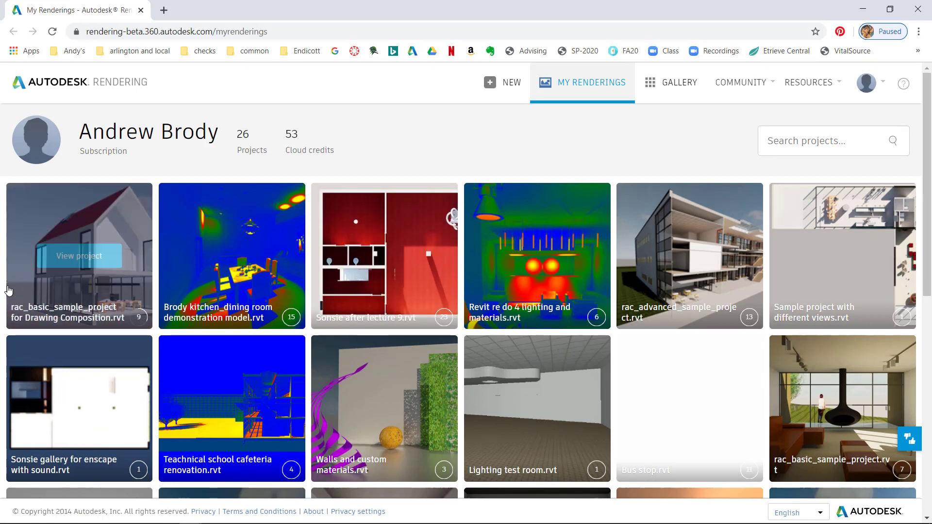
click(78, 257)
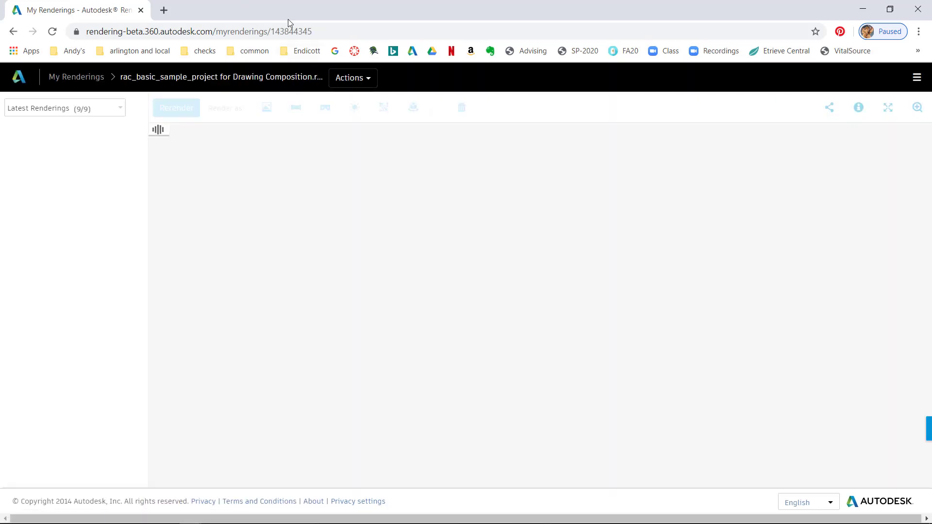
click(285, 31)
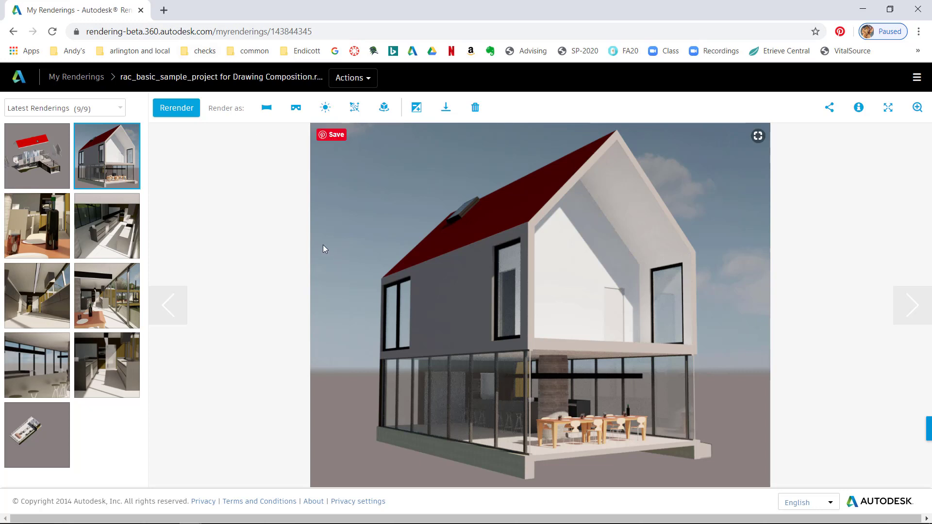
Examine the finished renderings of the exploded axonometric, the kitchen interiors and the vertical proportion view.
click(43, 184)
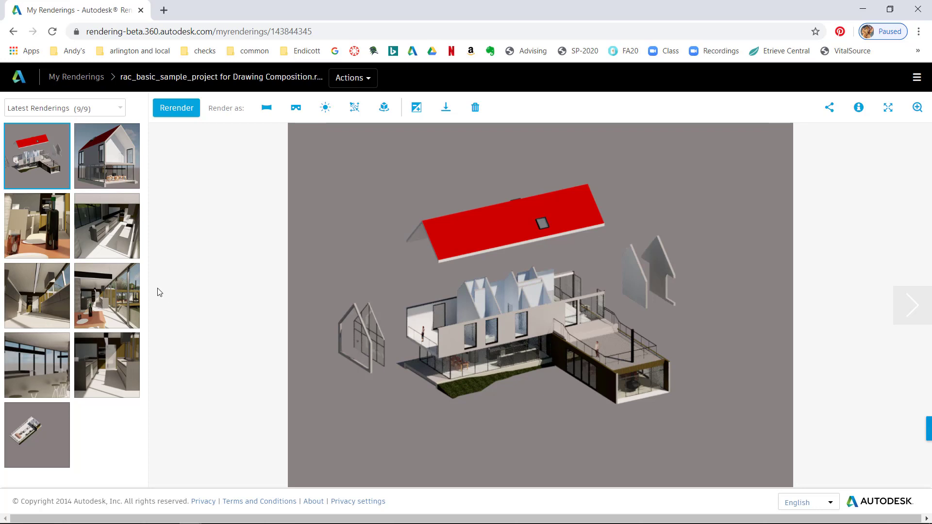
mouse_move(97, 256)
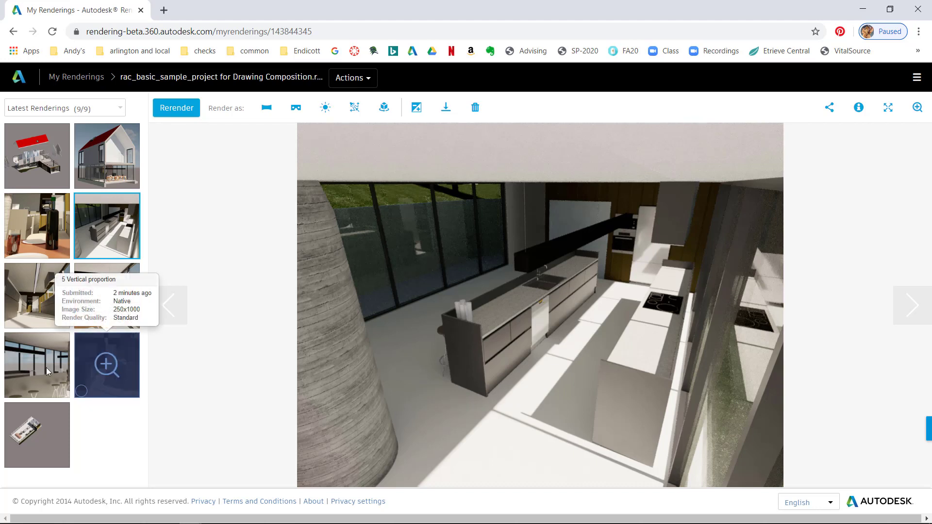
click(34, 324)
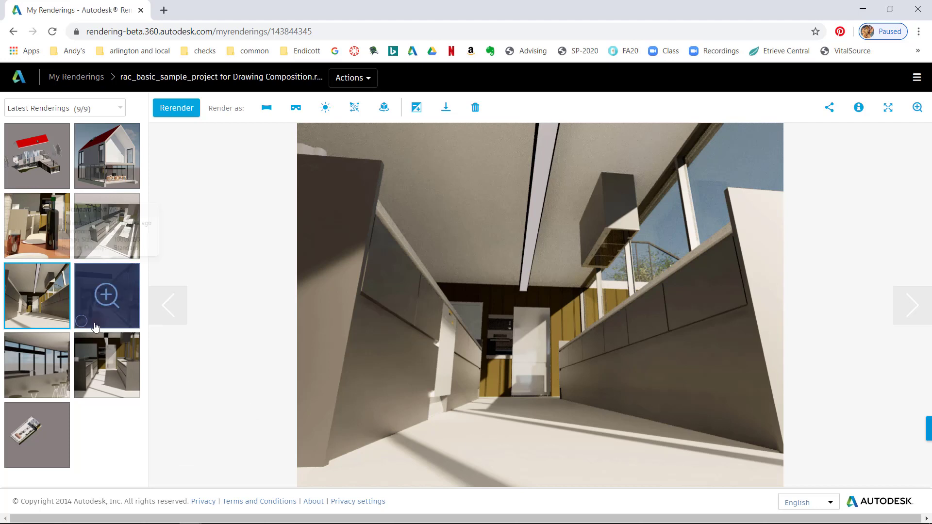
click(127, 381)
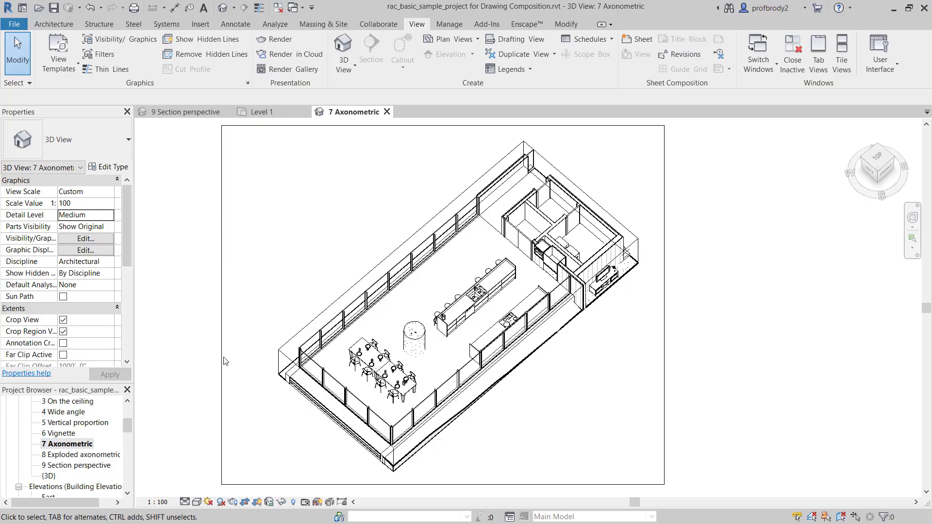
In Revit's 7 Axonometric view, turn on shadows and choose the Still solar study in the sun settings.
click(221, 359)
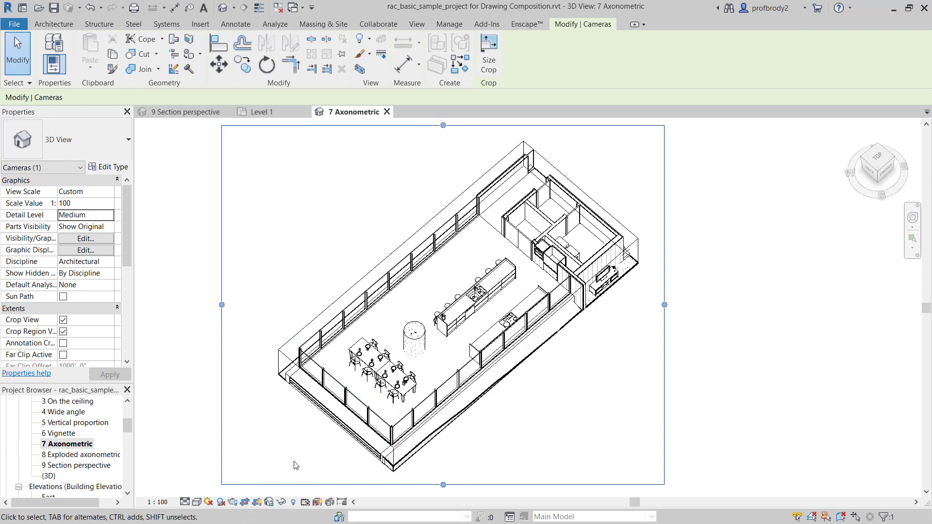
click(221, 503)
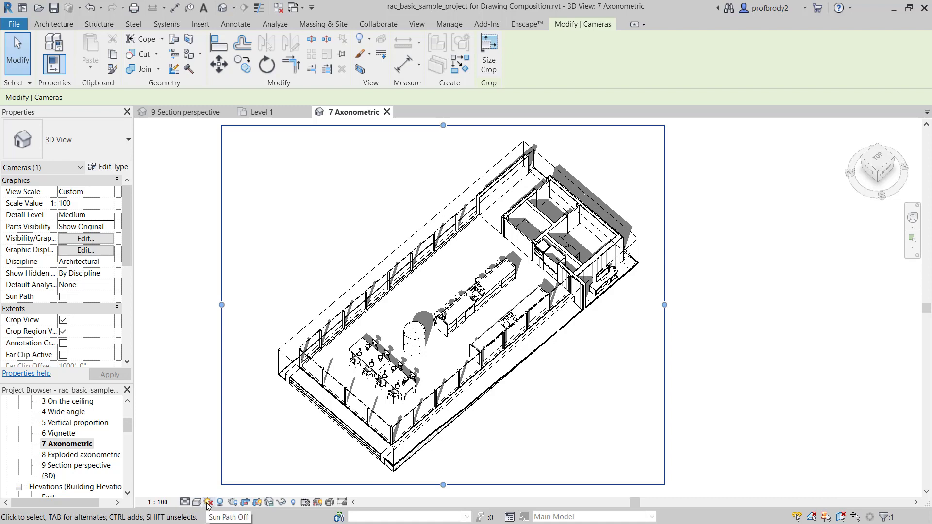
click(209, 502)
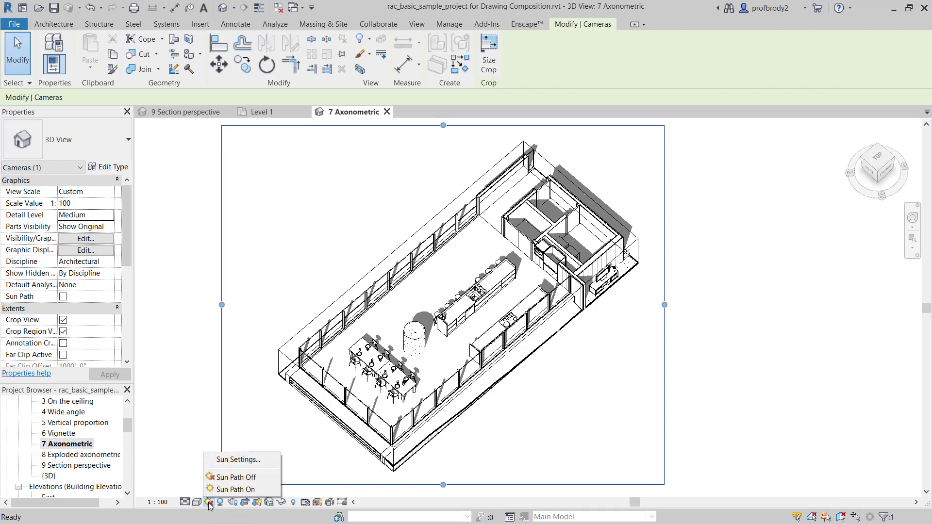
click(211, 461)
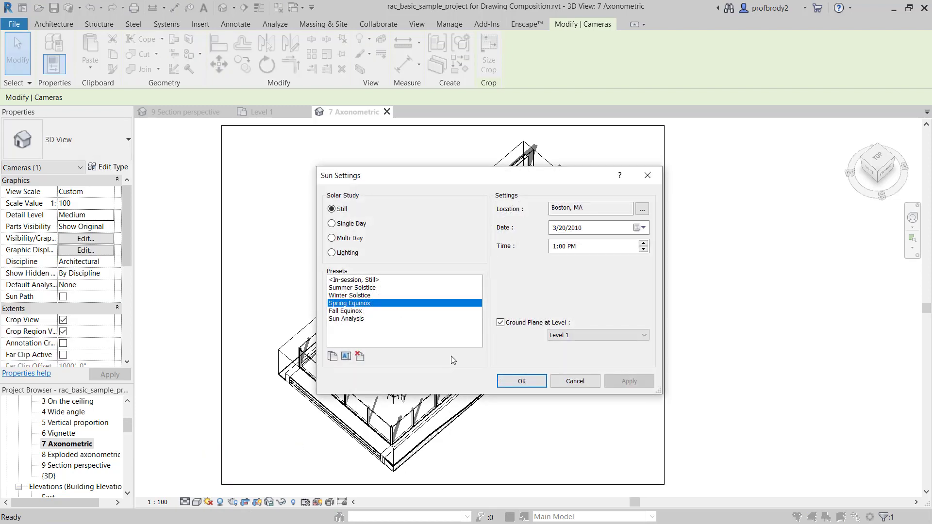
click(338, 253)
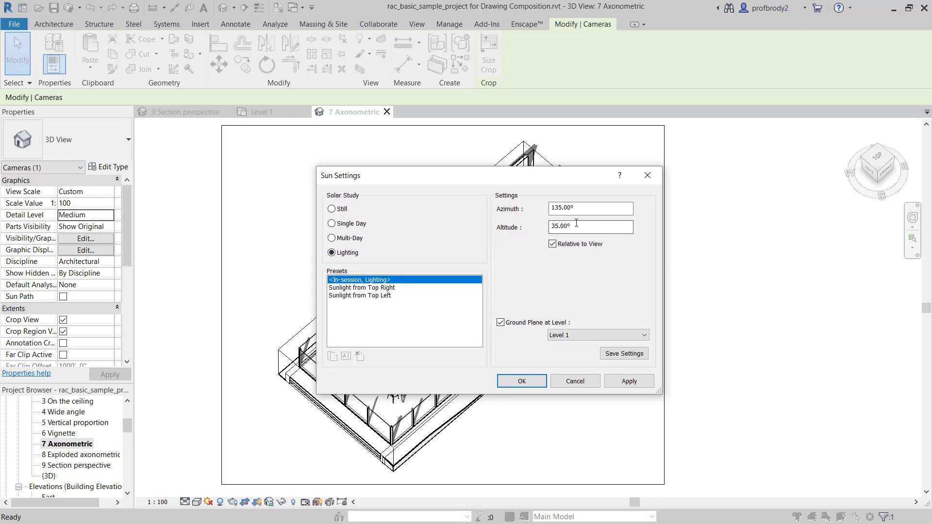
mouse_move(514, 185)
mouse_down()
mouse_move(673, 265)
mouse_move(661, 220)
mouse_move(709, 201)
mouse_move(733, 212)
mouse_up()
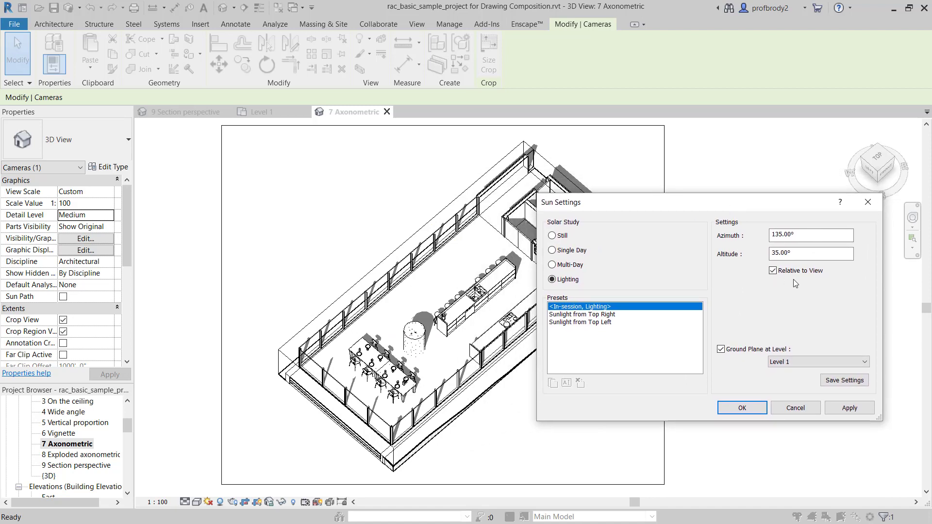
click(558, 237)
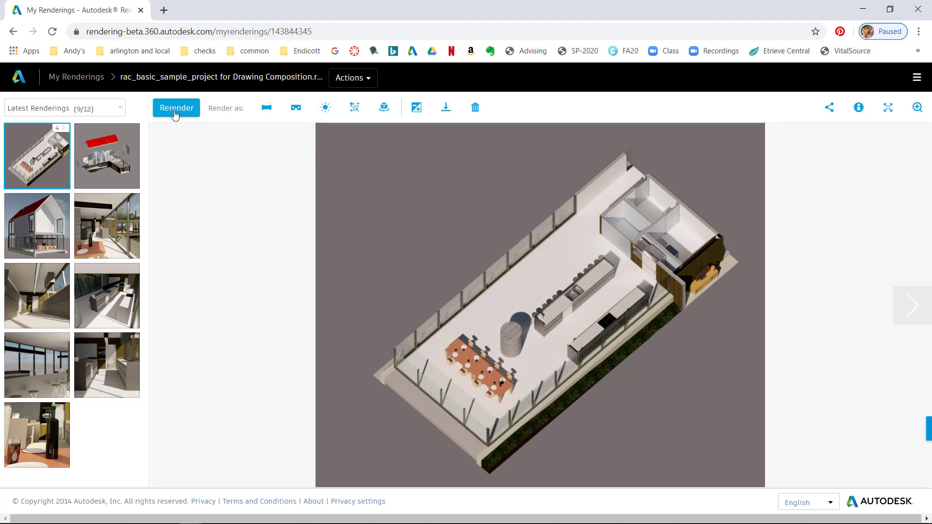
In the online rendering project, rerender all nine images as still images at Final quality with a width of 4000 px.
click(372, 84)
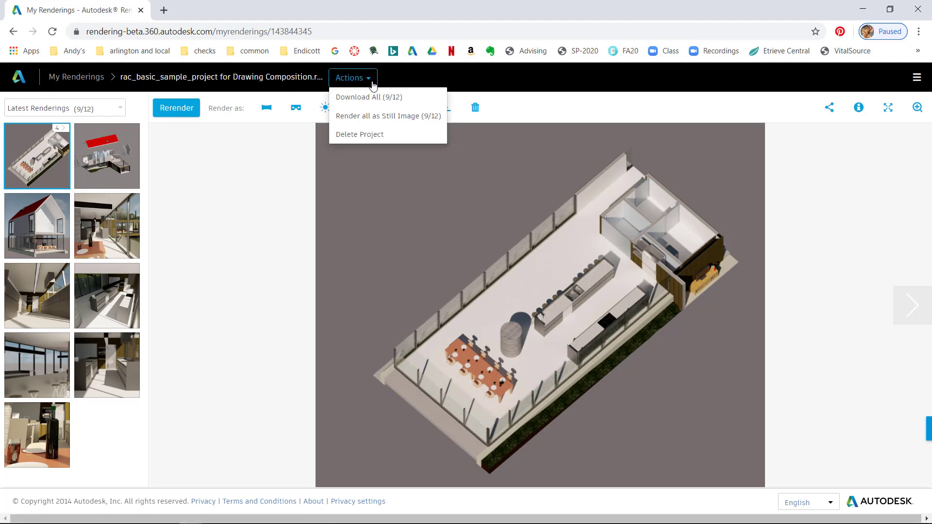
click(375, 116)
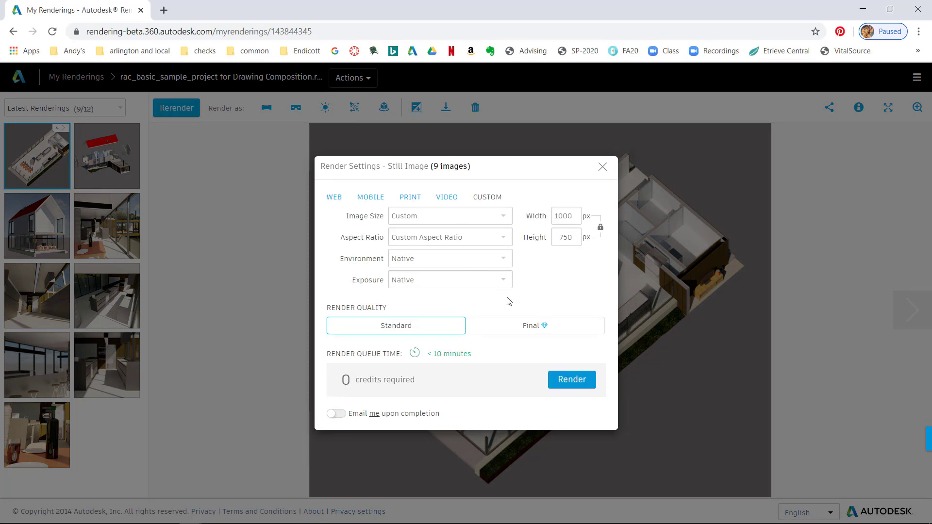
click(516, 330)
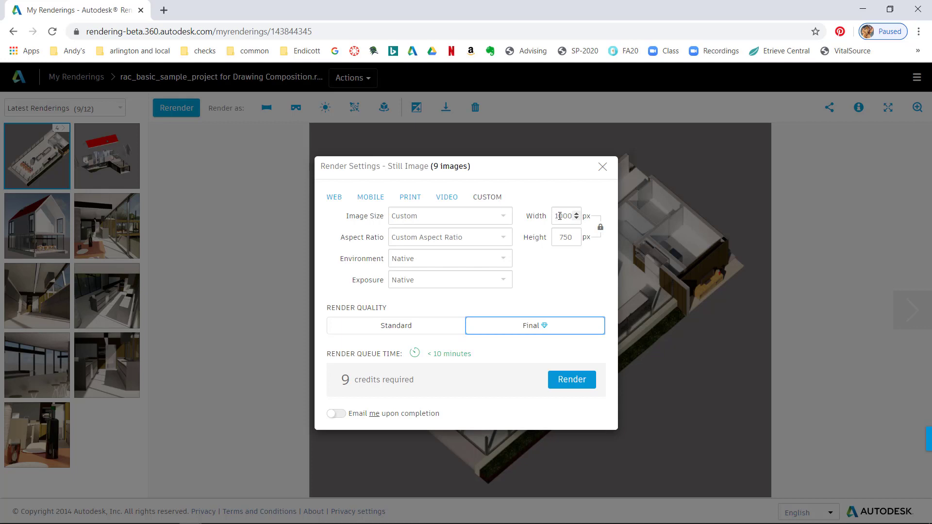
drag(560, 216, 555, 219)
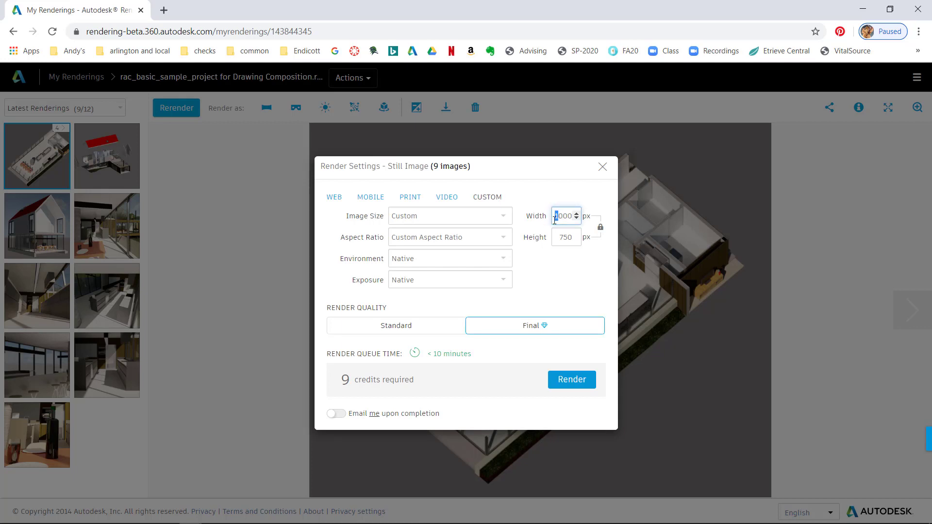
text(4)
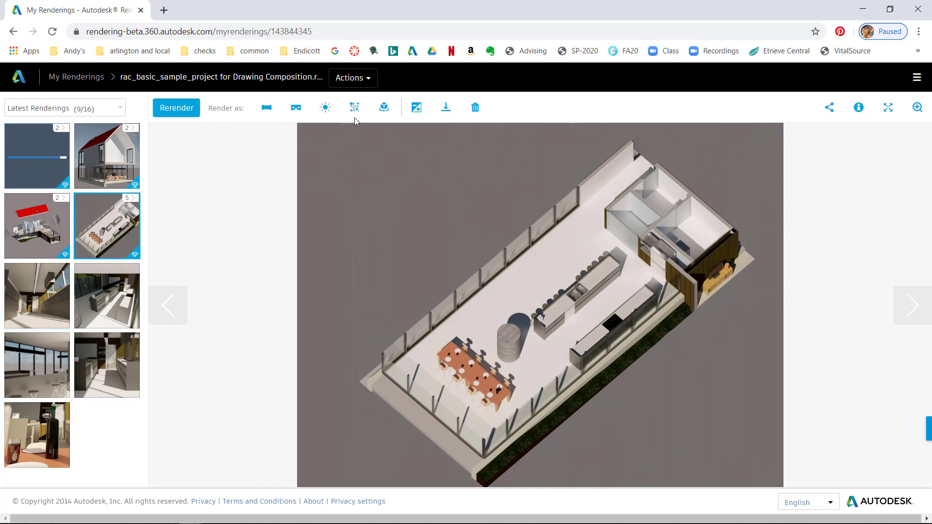
Post-process the axonometric rendering with saturation 0.00 and both bloom values at 0.0, and apply the adjustment.
click(414, 108)
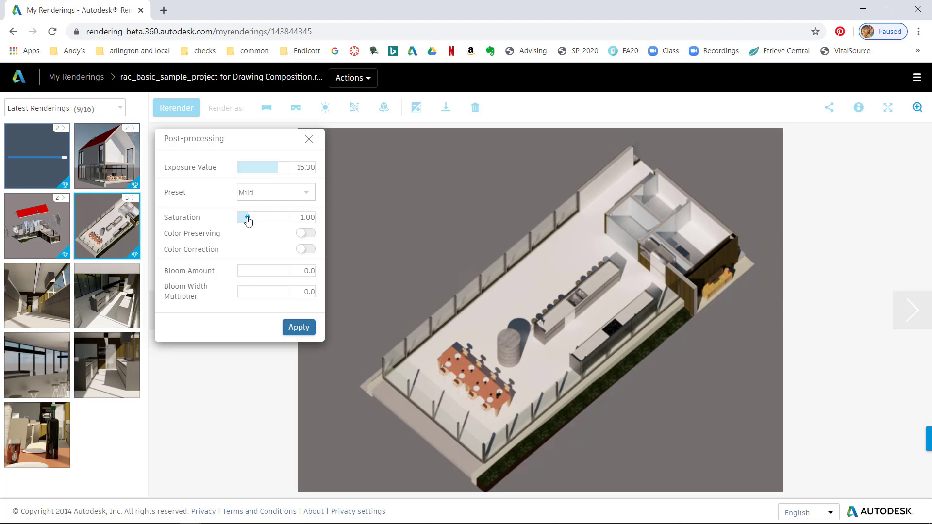
drag(247, 218, 239, 219)
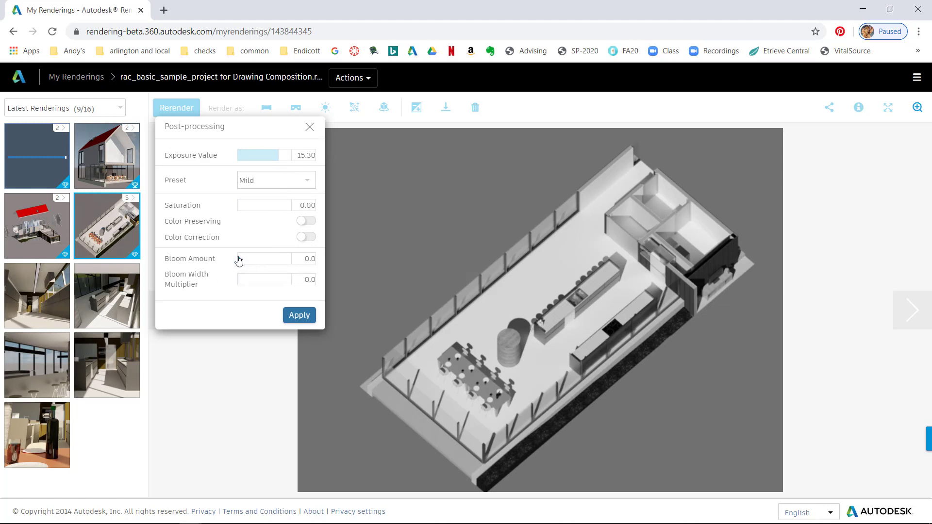
drag(243, 262, 292, 266)
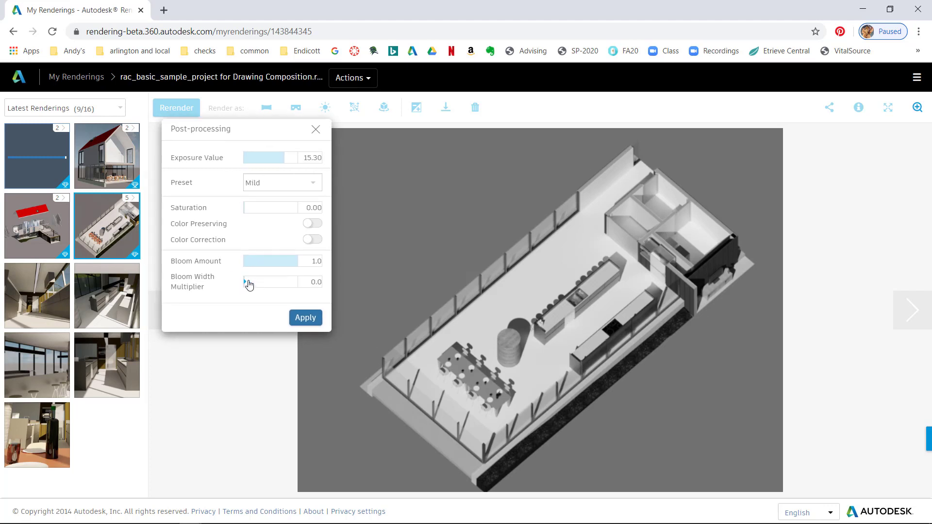
mouse_move(243, 285)
mouse_down()
mouse_move(271, 289)
mouse_move(233, 277)
mouse_up()
drag(297, 262, 233, 261)
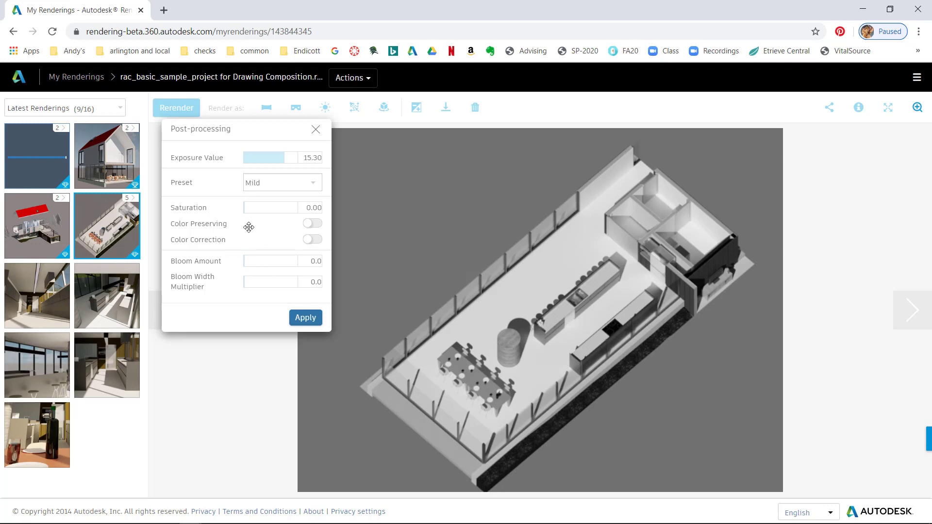
click(305, 318)
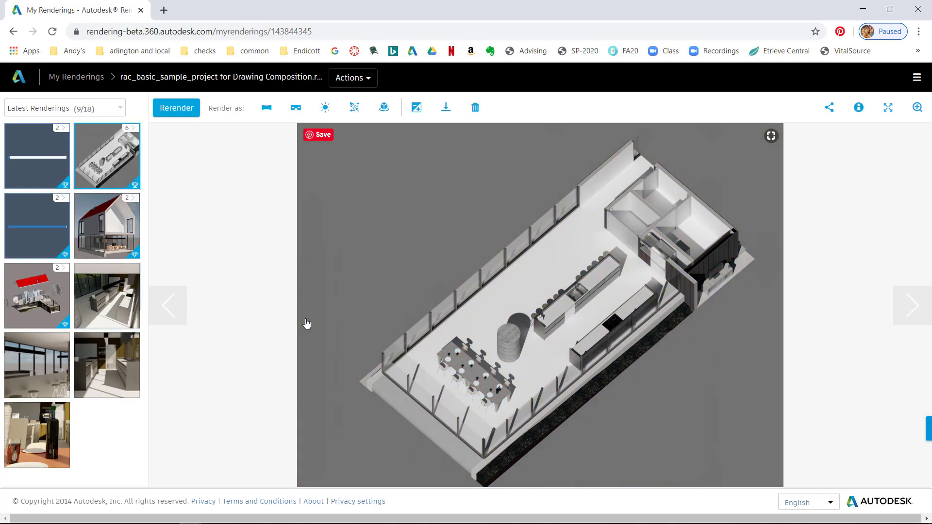
Download all of the project's renderings as a zip file and extract its PNG images.
click(371, 78)
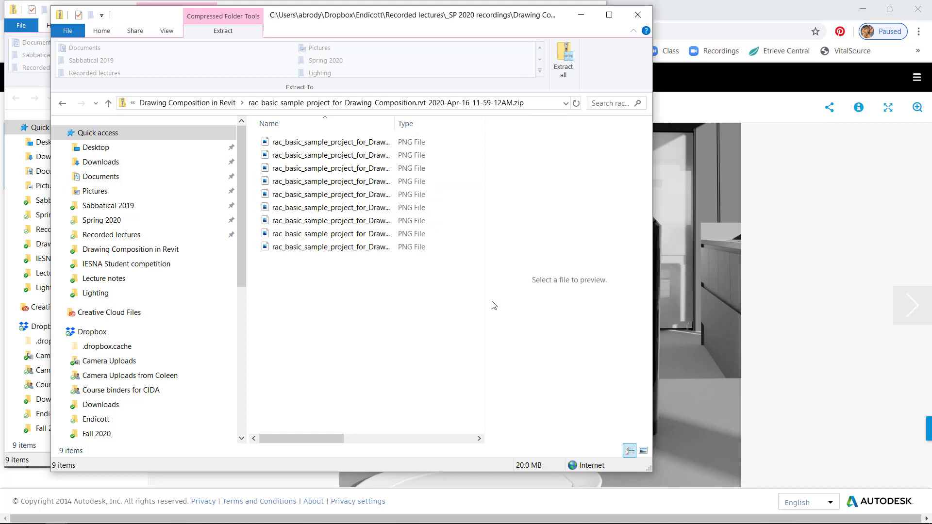
click(564, 70)
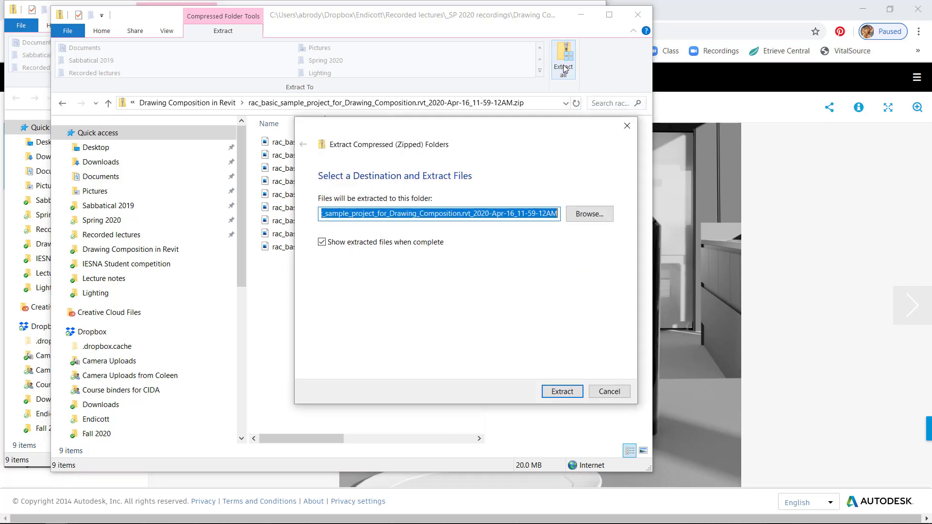
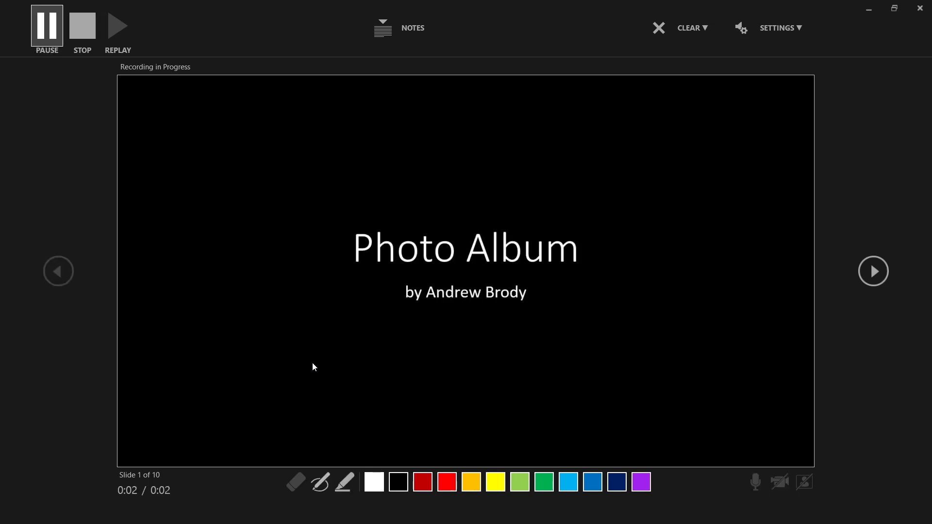
Record the narration for the title and Axonometric slides with the speaker notes displayed, and end the recording.
click(410, 396)
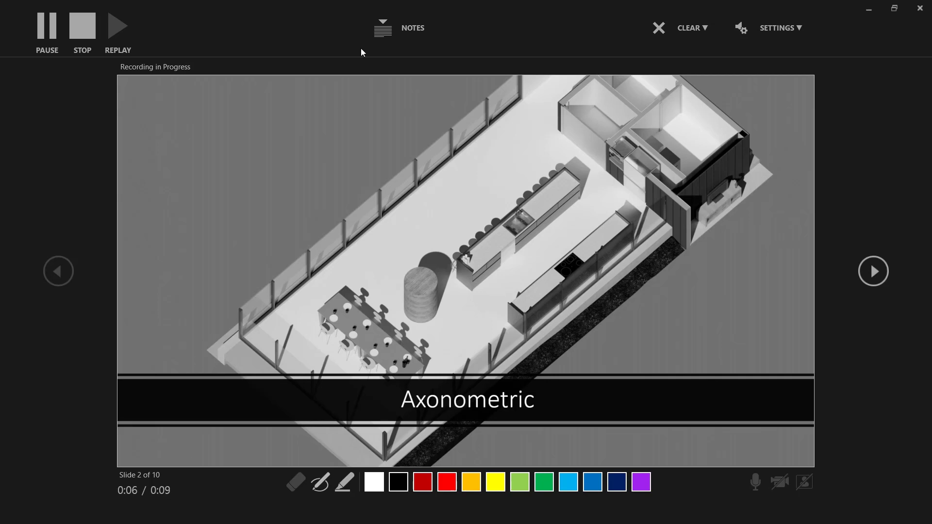
click(401, 30)
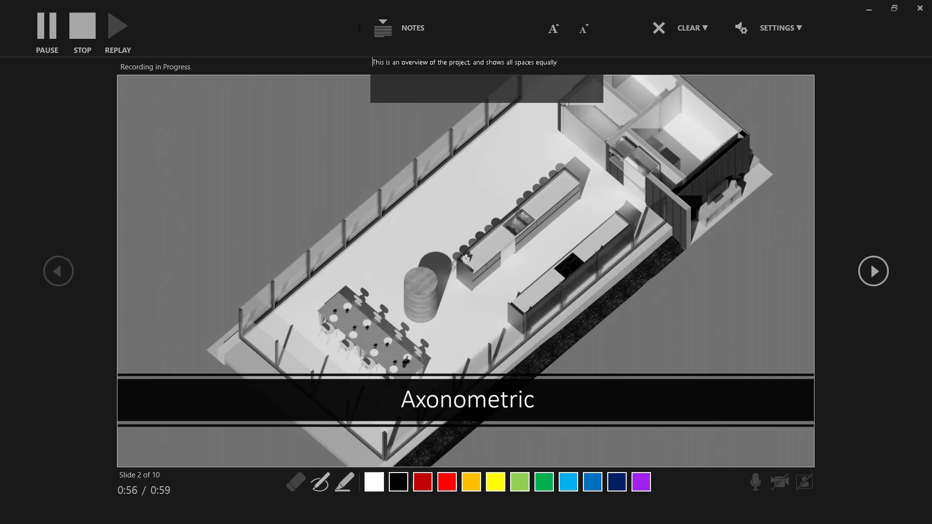
click(82, 27)
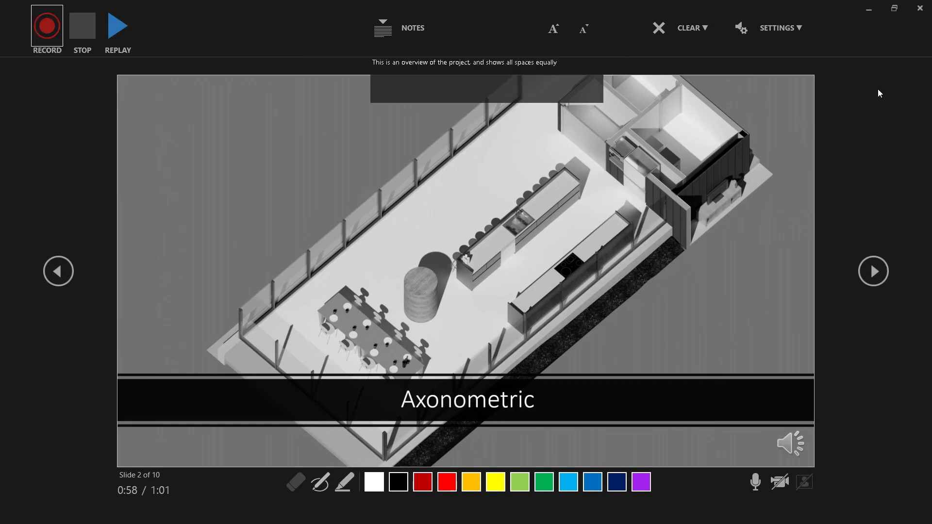
key(Escape)
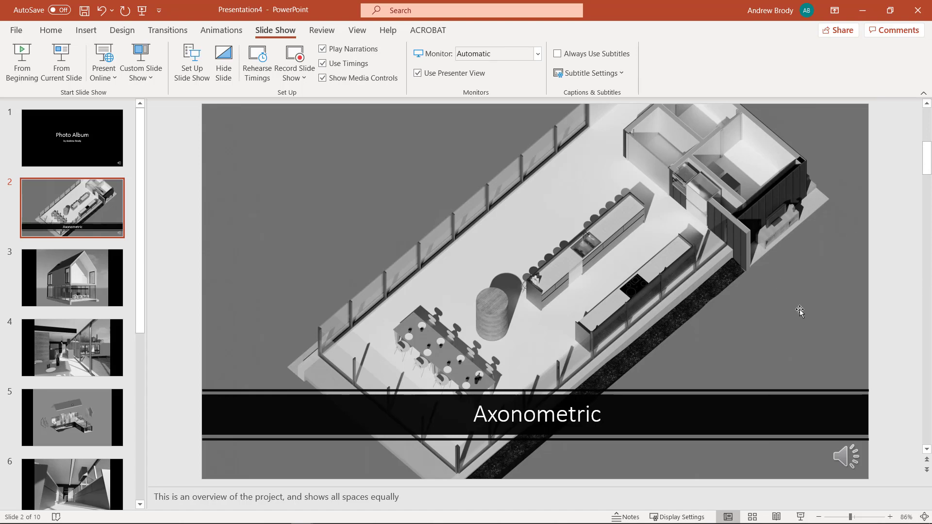
mouse_move(833, 458)
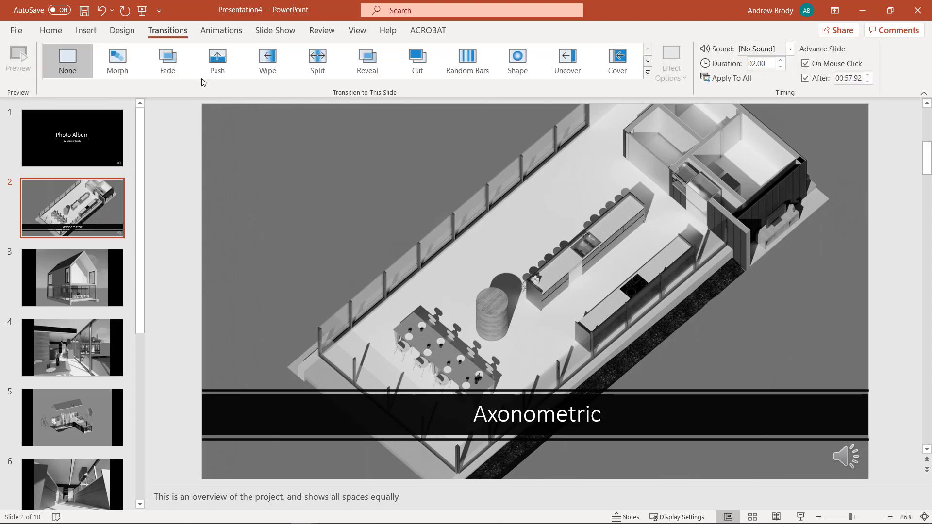
Apply a Fade transition to the Axonometric slide with a duration of 1.50 seconds.
click(174, 65)
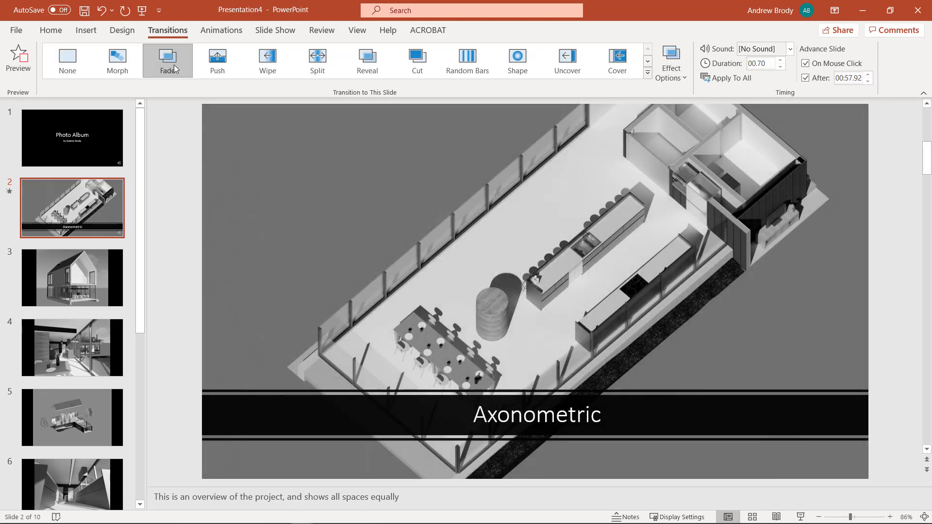
click(781, 60)
click(781, 61)
click(781, 60)
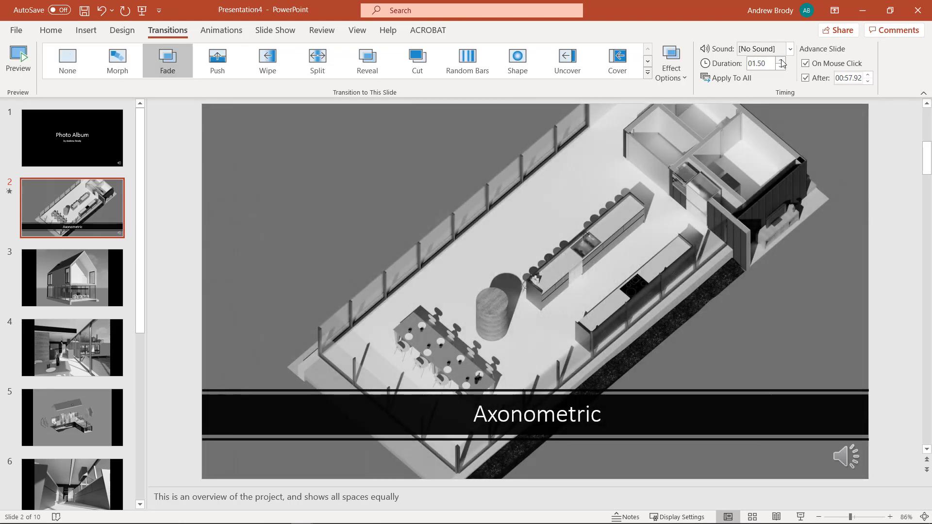
click(168, 71)
Set up a video export of the presentation in Full HD (1080p) using the recorded timings and narrations.
click(16, 32)
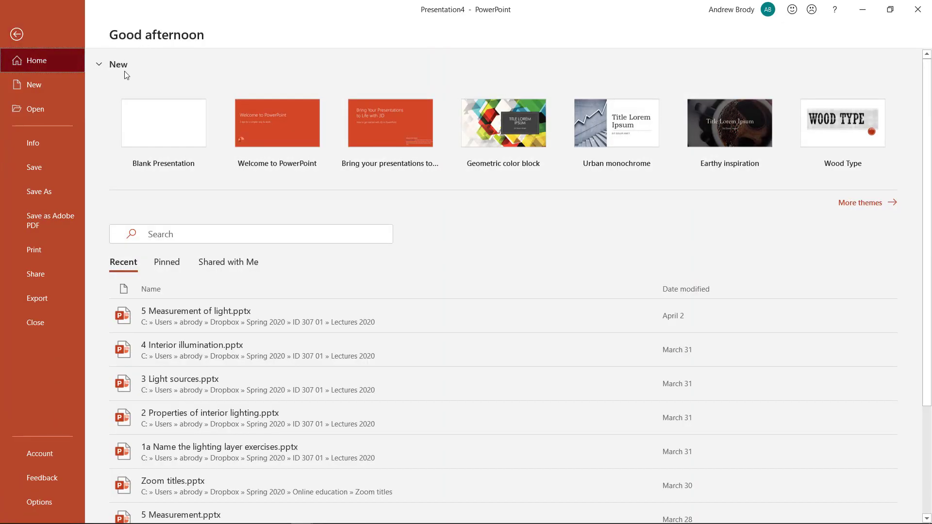
key(Escape)
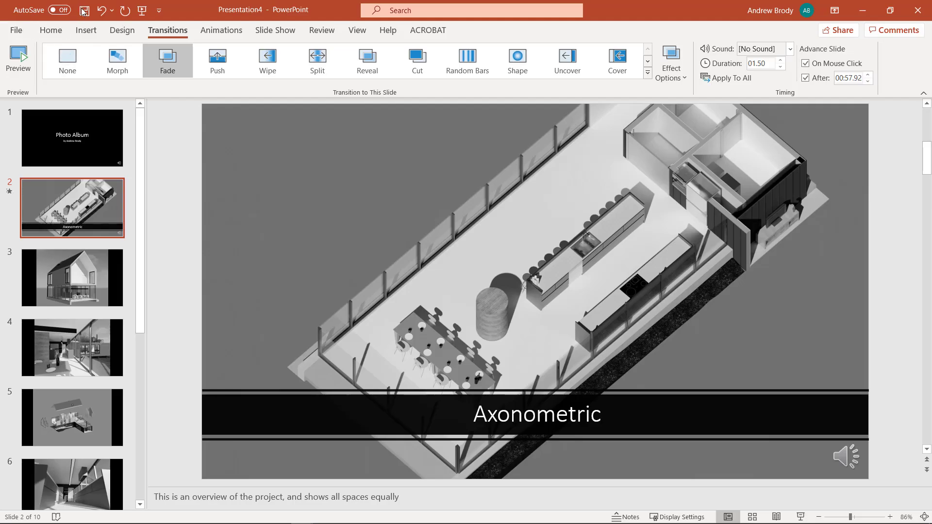
click(19, 32)
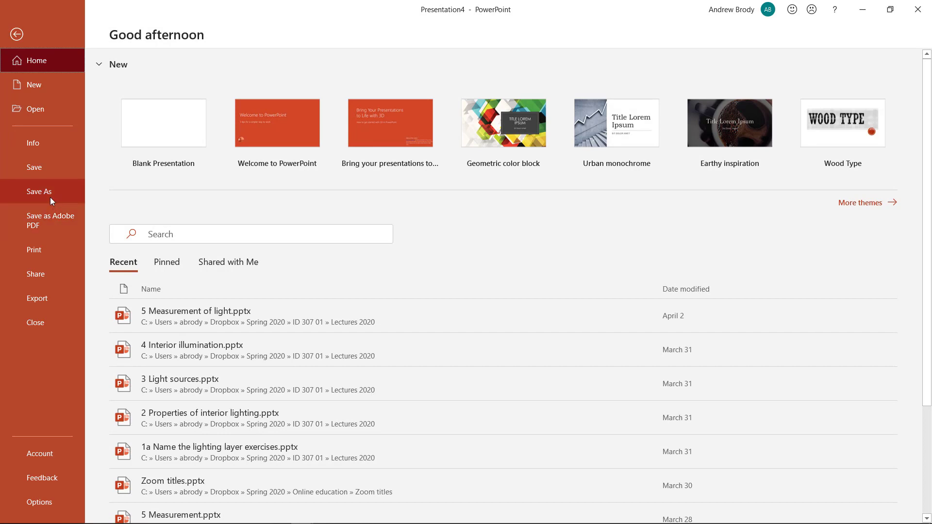
click(44, 301)
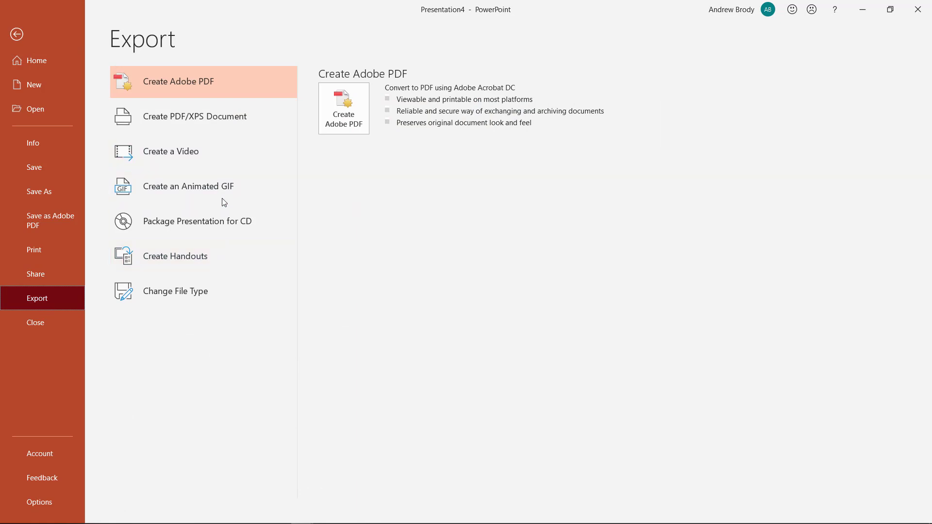
click(199, 157)
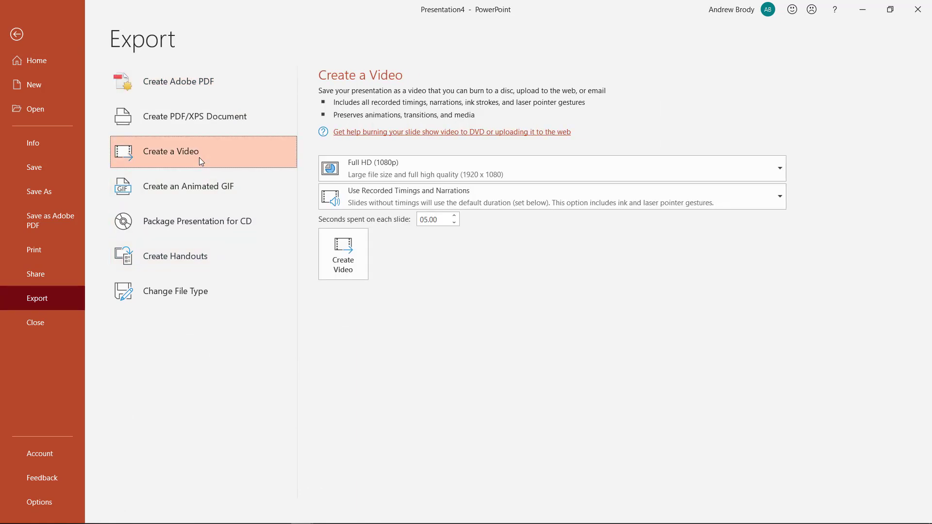
click(514, 197)
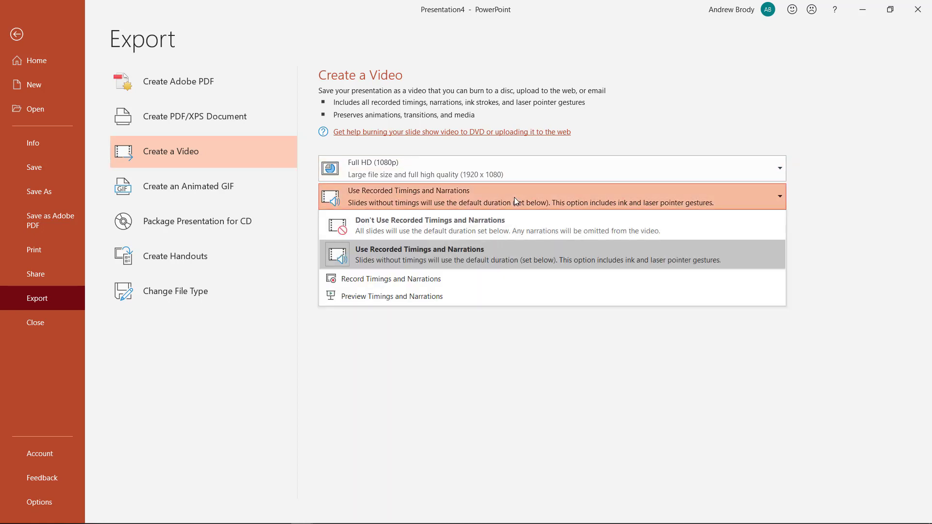
click(447, 260)
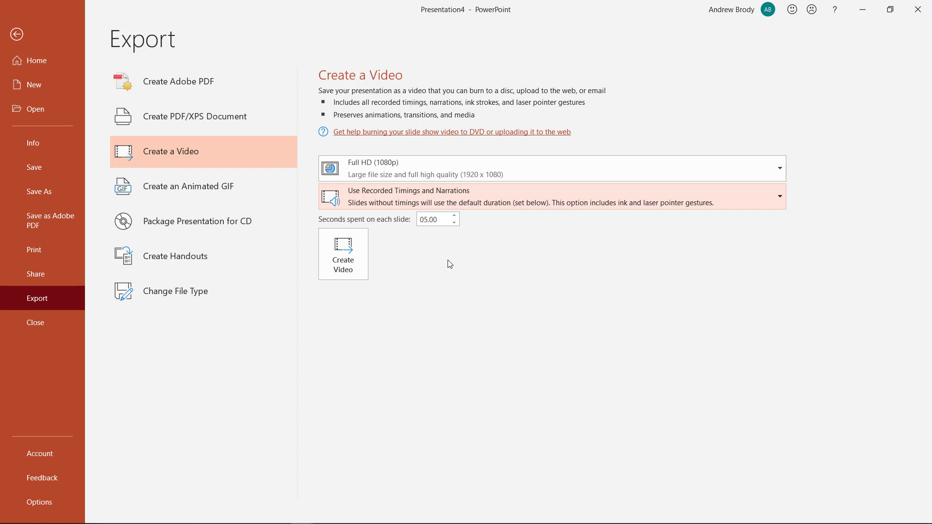
click(628, 176)
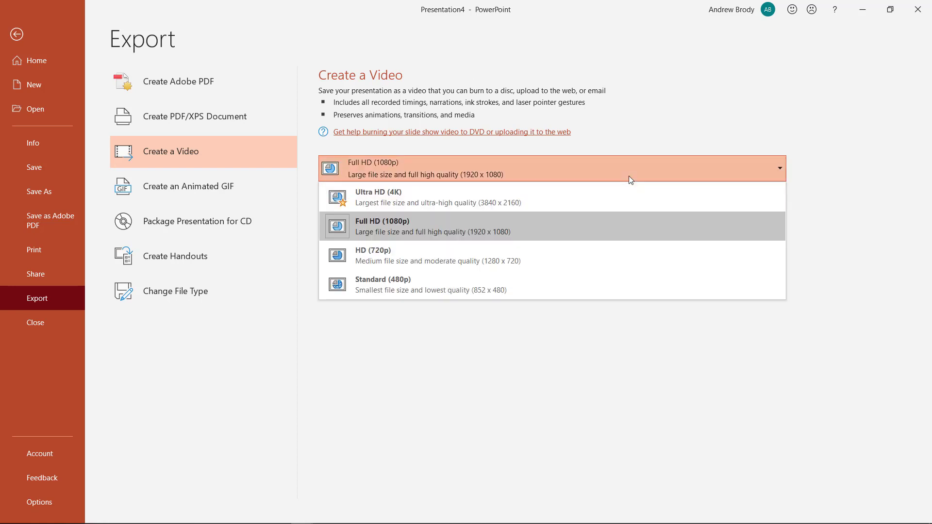
click(448, 233)
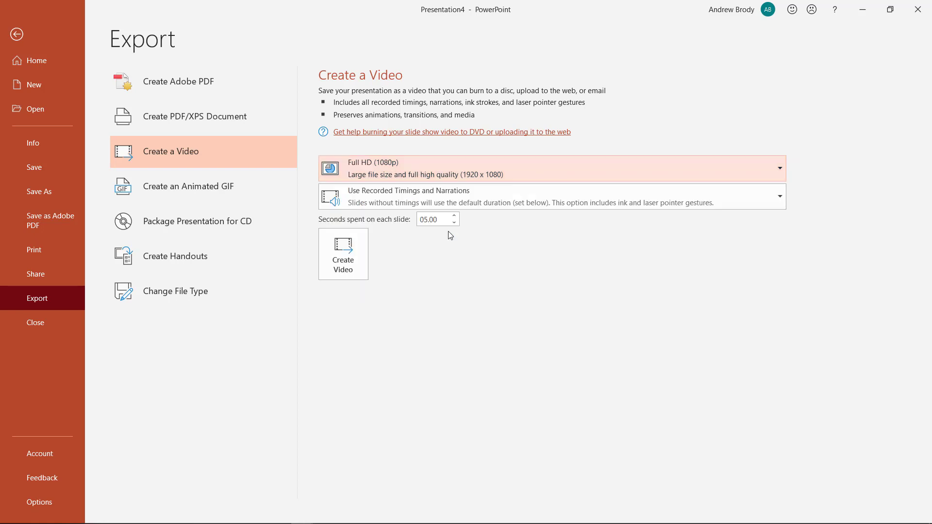